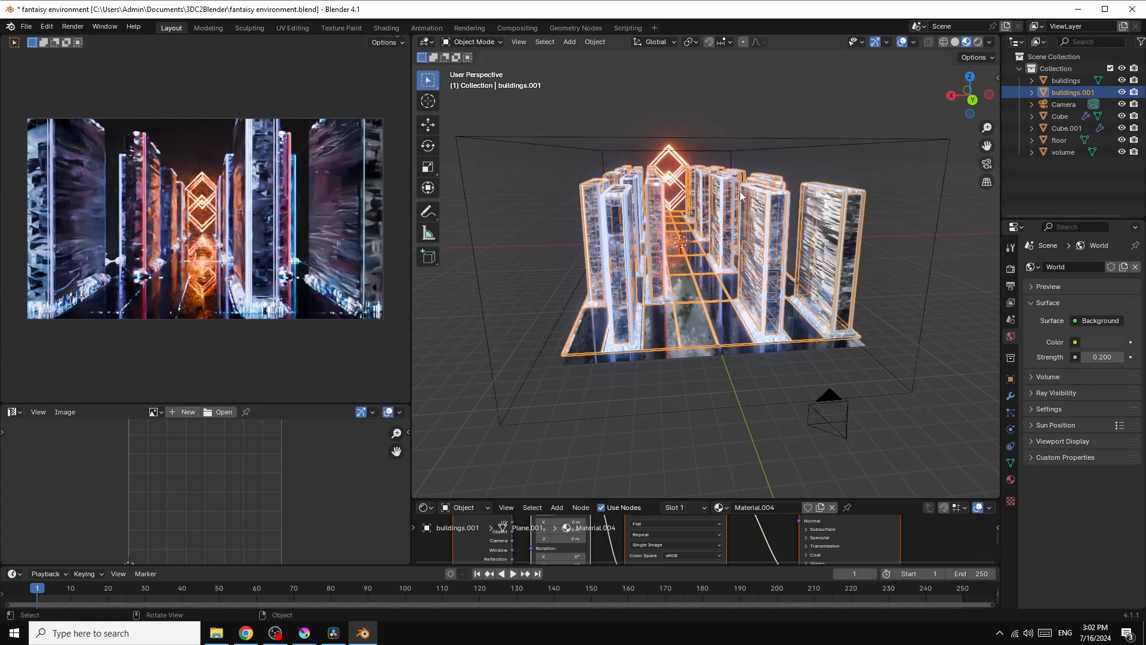
Inspect the finished city scene in solid shading and show the Burn layer on the fantasy background artwork in Krita
click(955, 41)
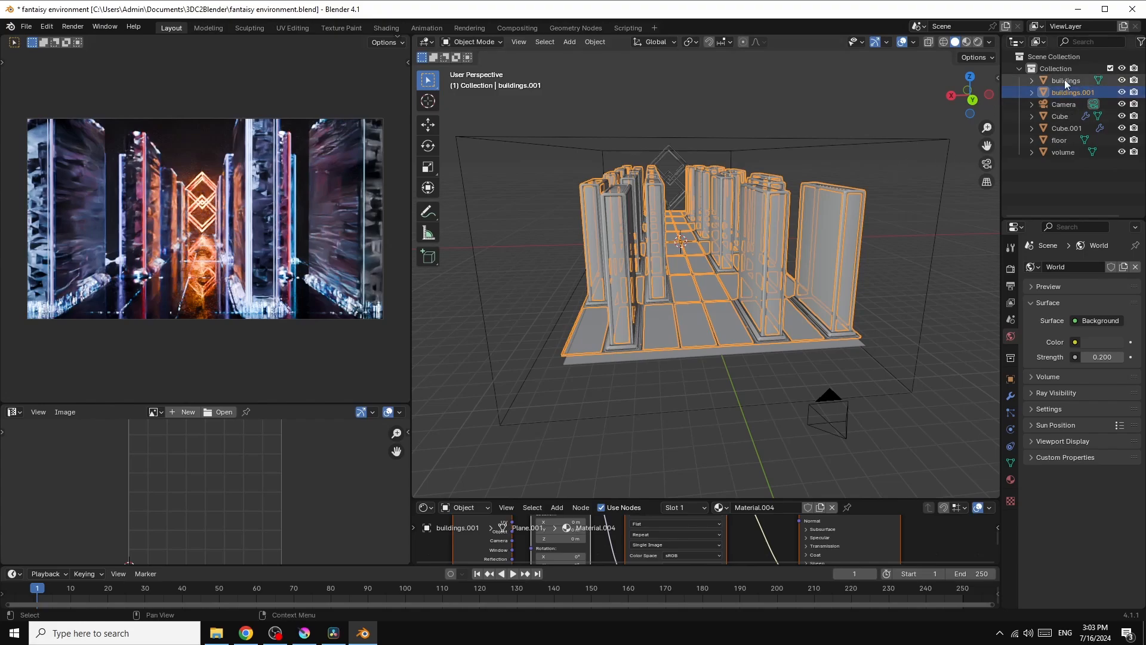
click(1122, 80)
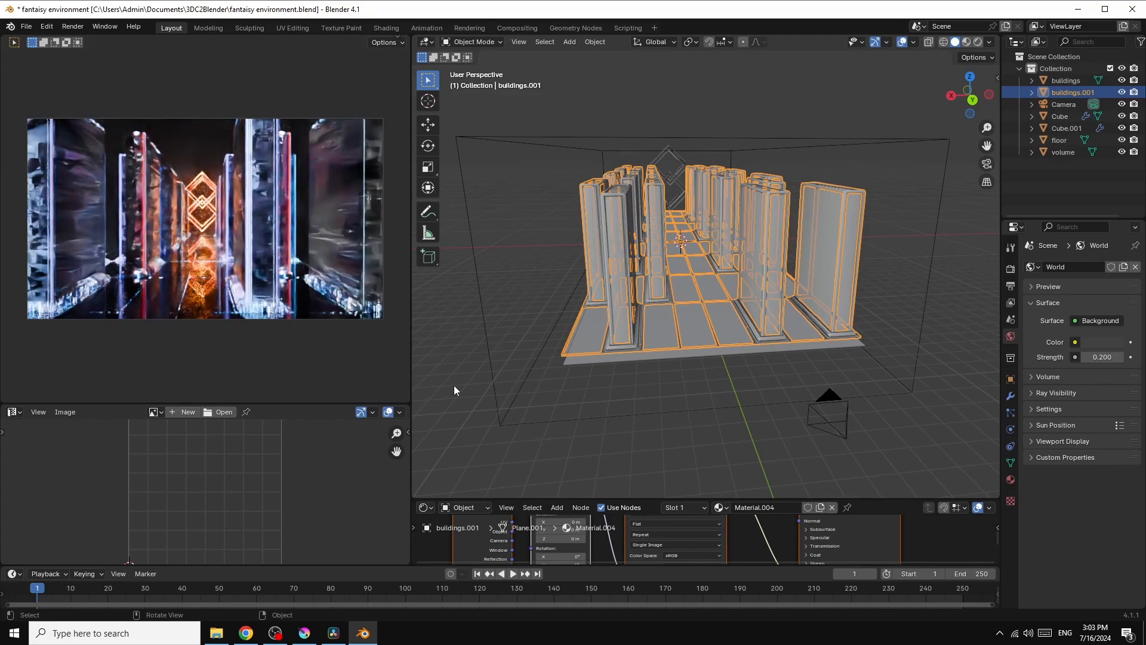
click(305, 632)
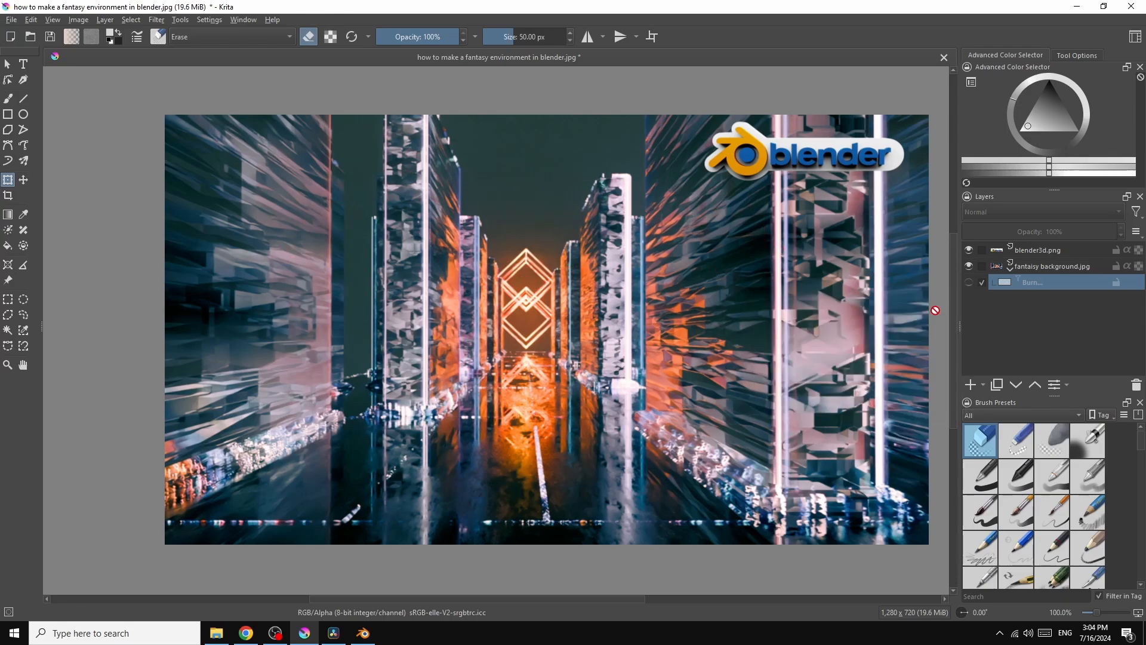
click(970, 283)
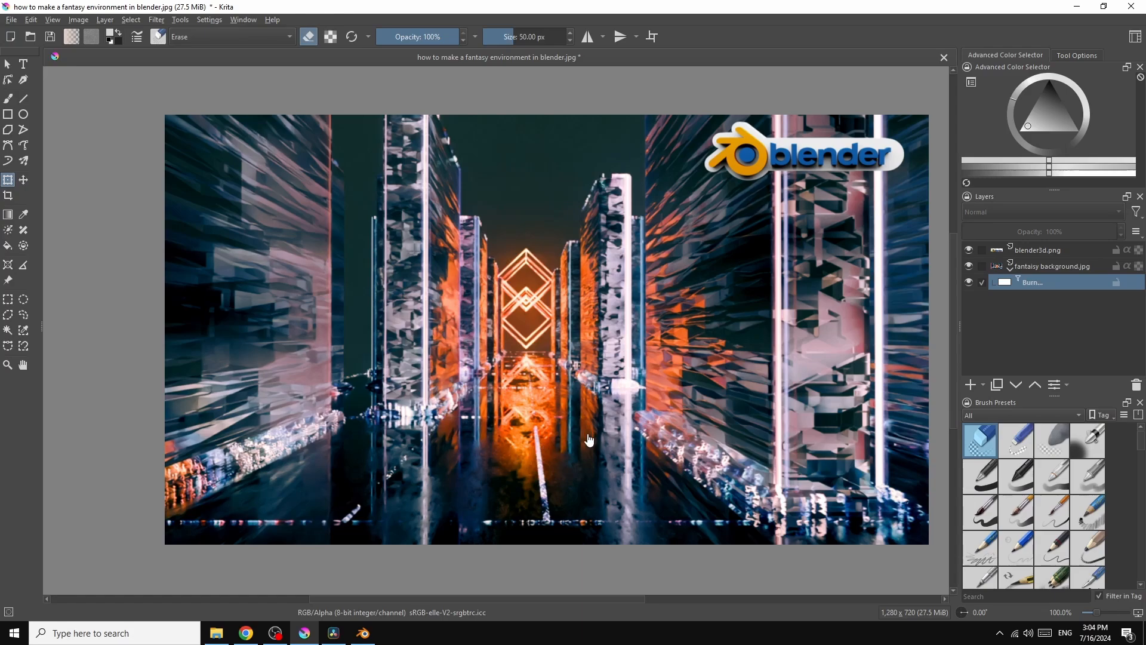
click(362, 635)
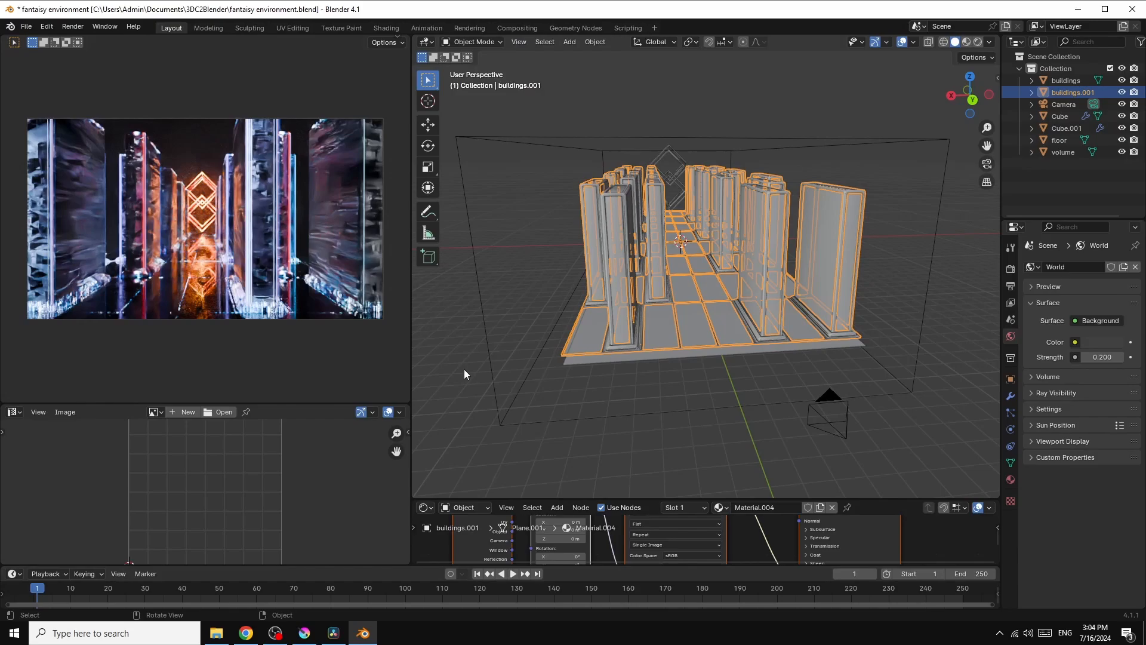
Start a new General file in Blender without saving the changes to the current scene
click(26, 27)
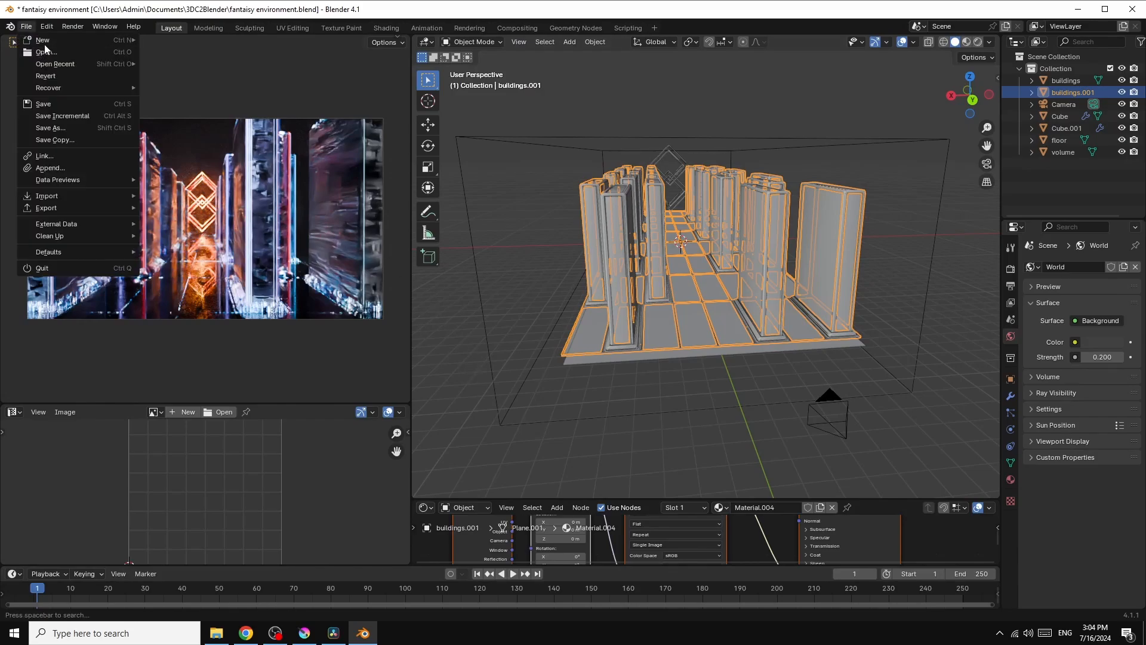
mouse_move(48, 40)
click(182, 45)
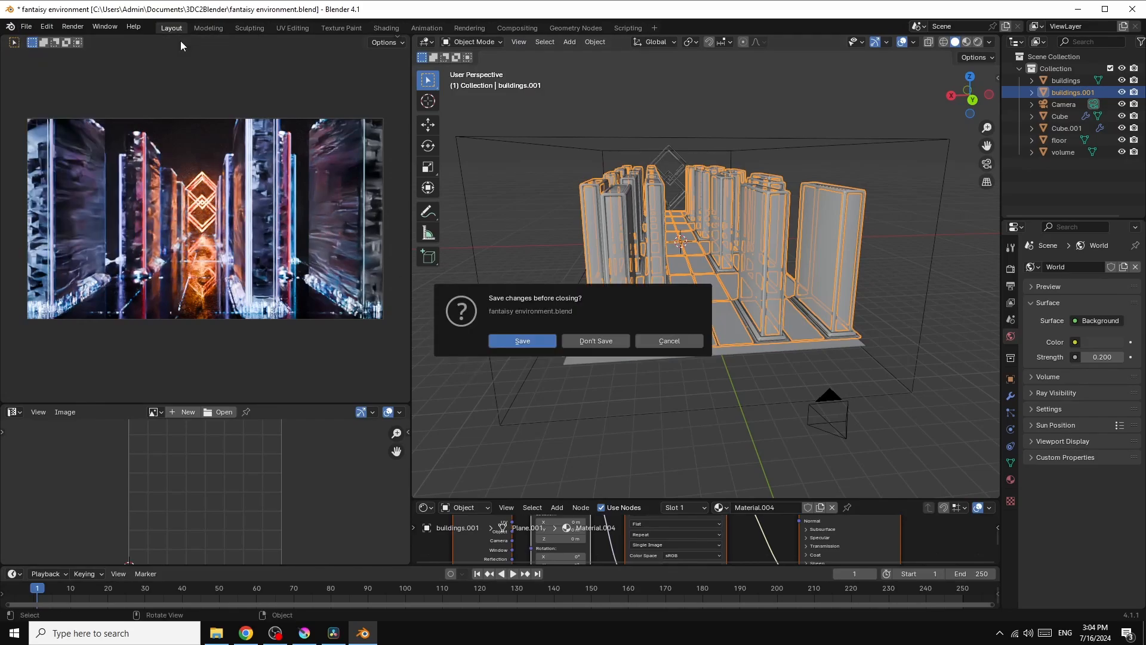
click(596, 338)
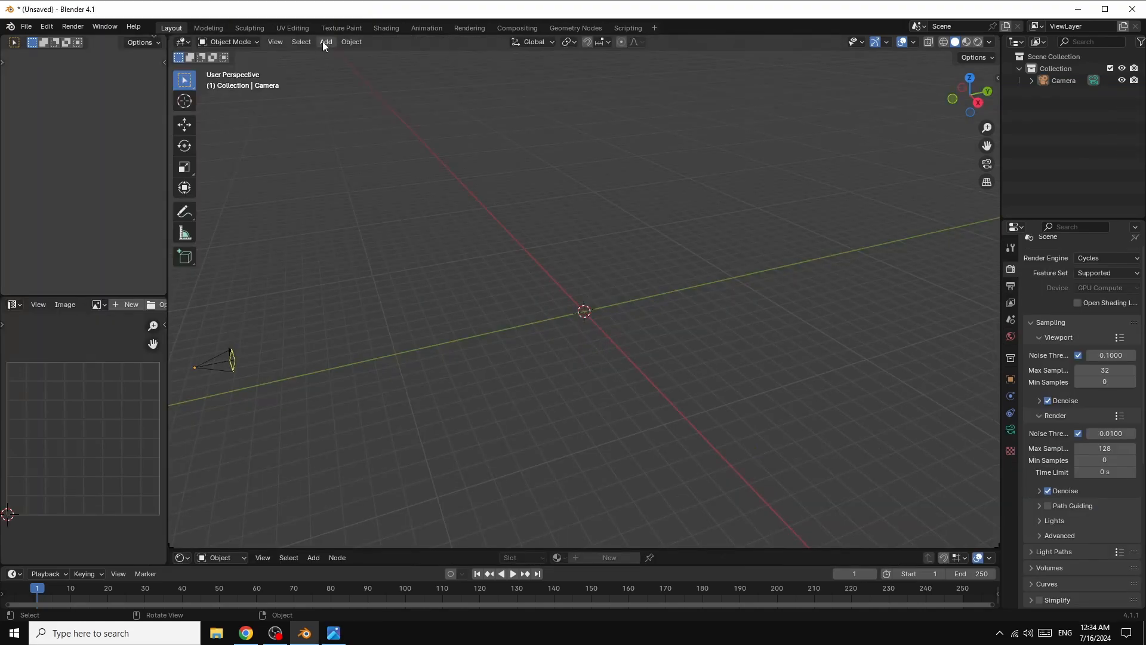
Add a plane mesh and stretch it along the Y axis by a factor of about 15.3
click(325, 45)
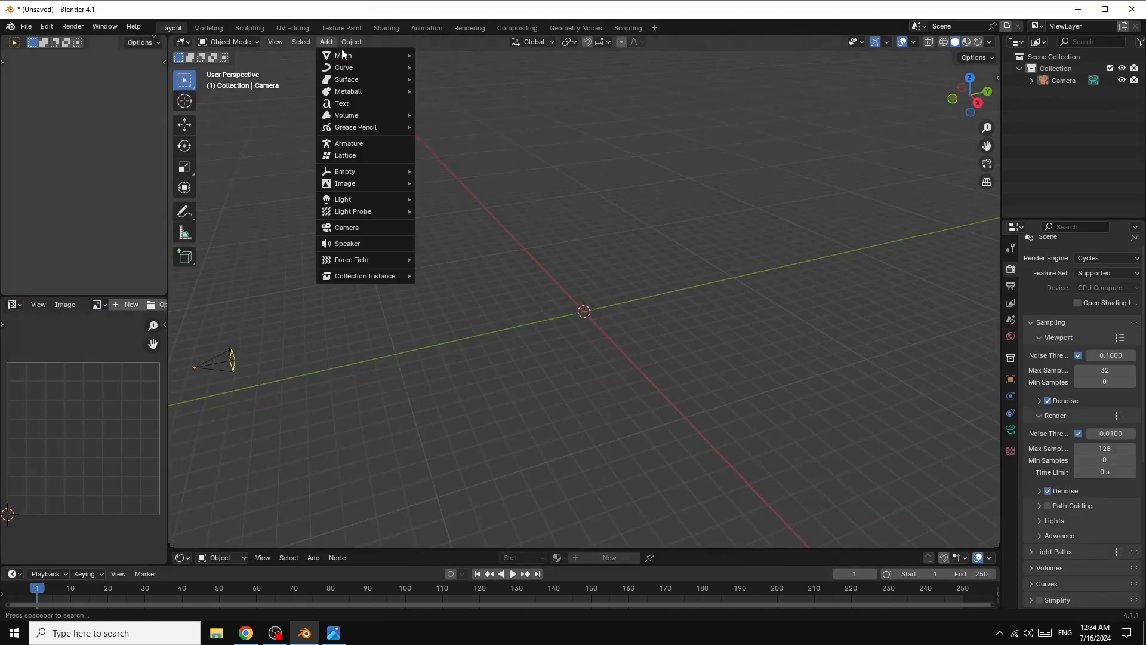
mouse_move(344, 56)
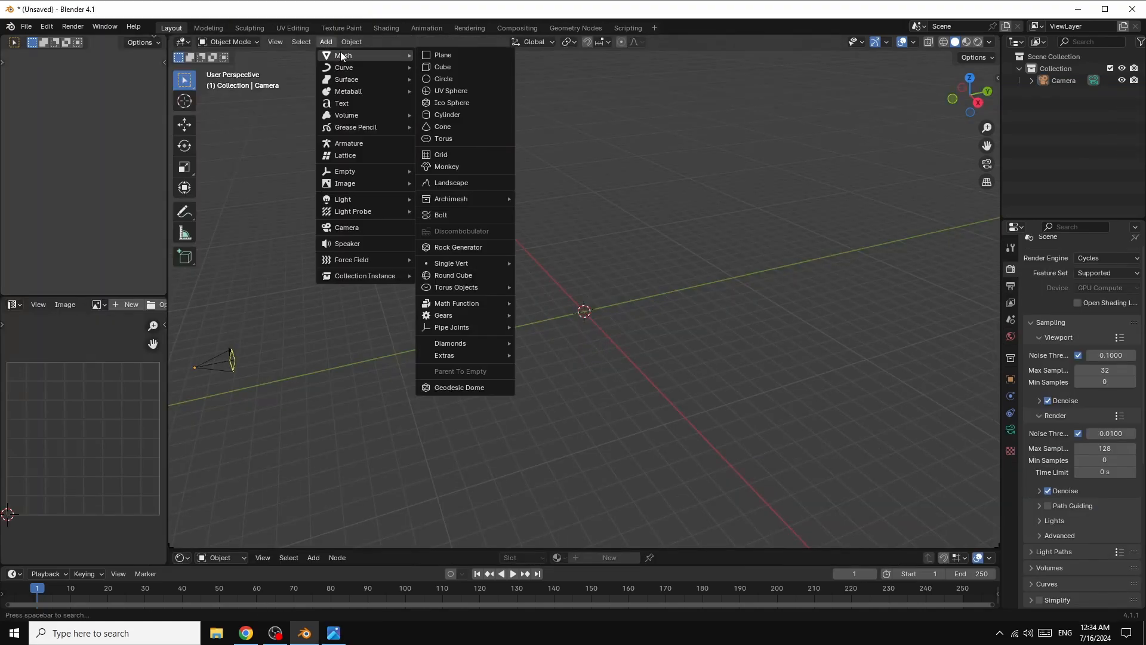
click(458, 53)
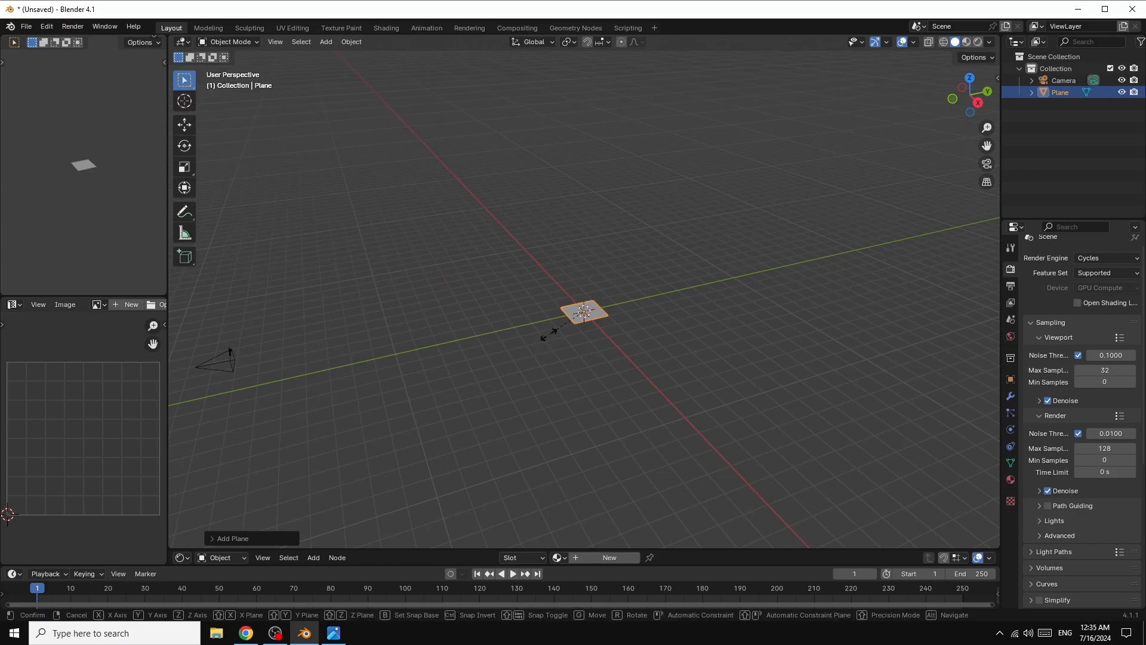
key(s)
key(y)
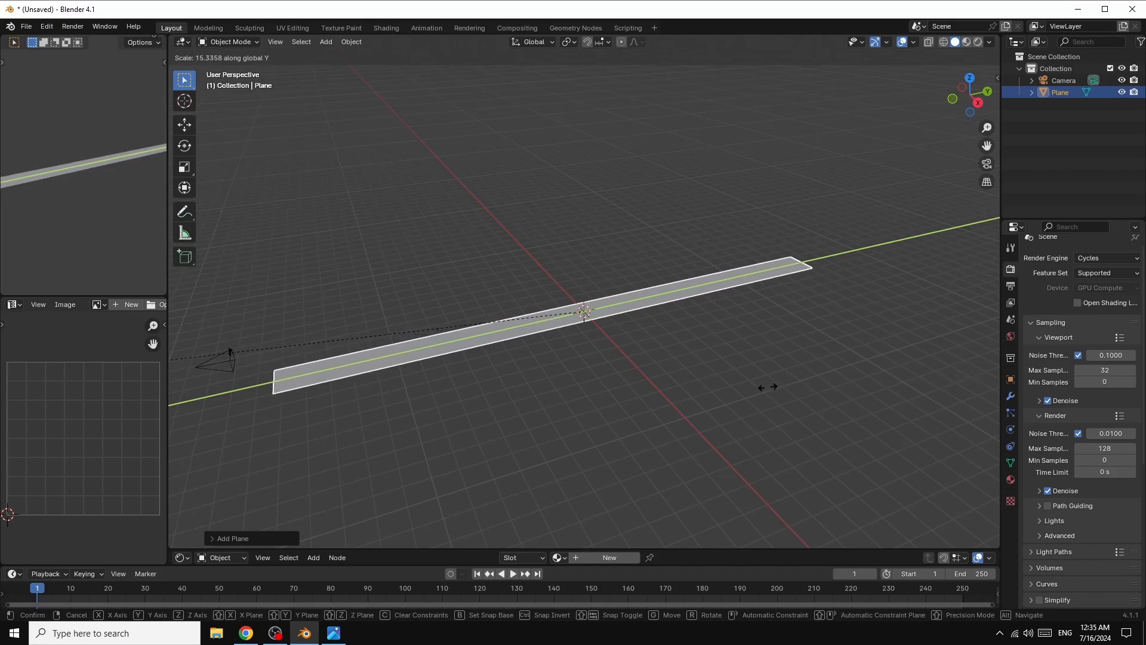
click(800, 385)
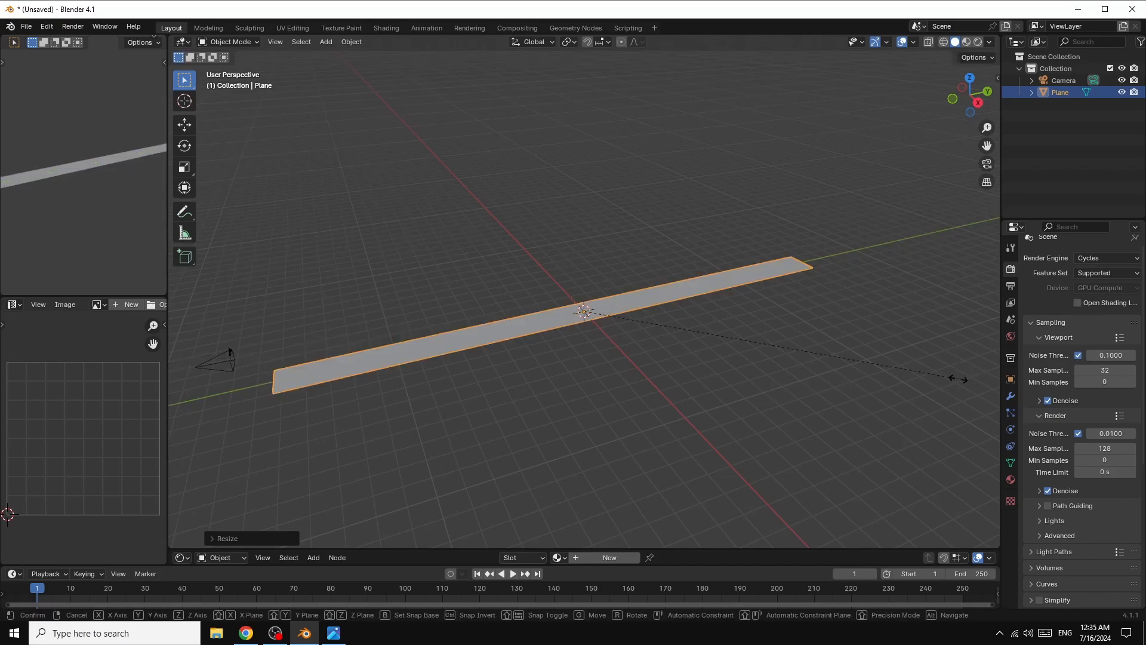
Scale the plane along the X axis by a factor of about 3.6 and apply its scale
key(s)
key(x)
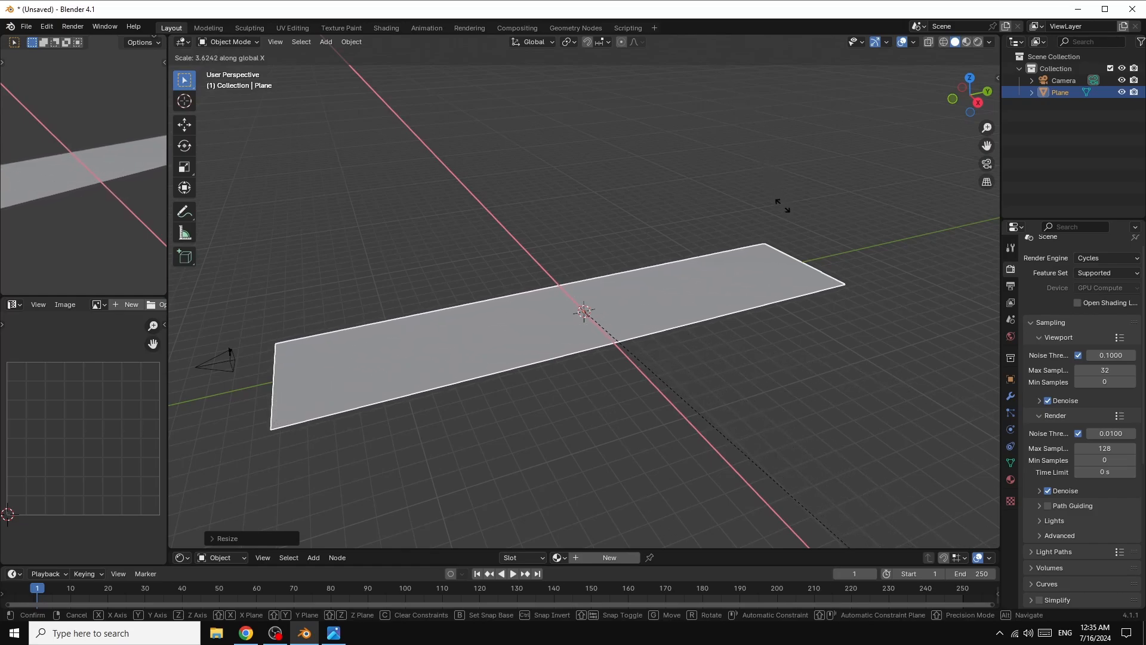
click(766, 235)
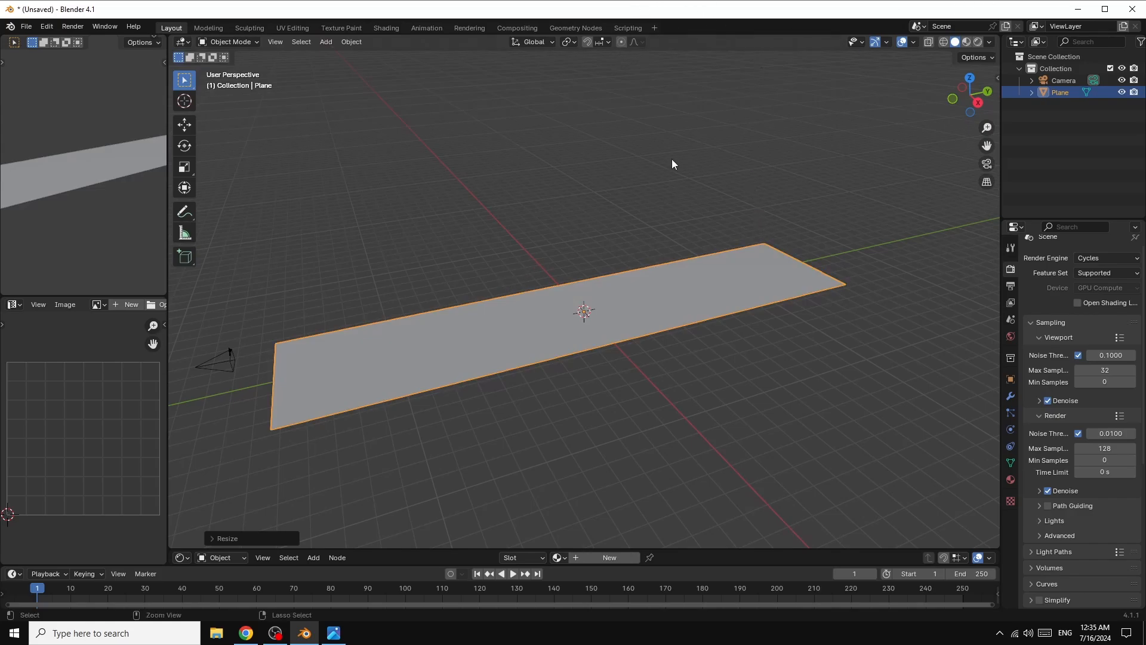
key(ctrl+a)
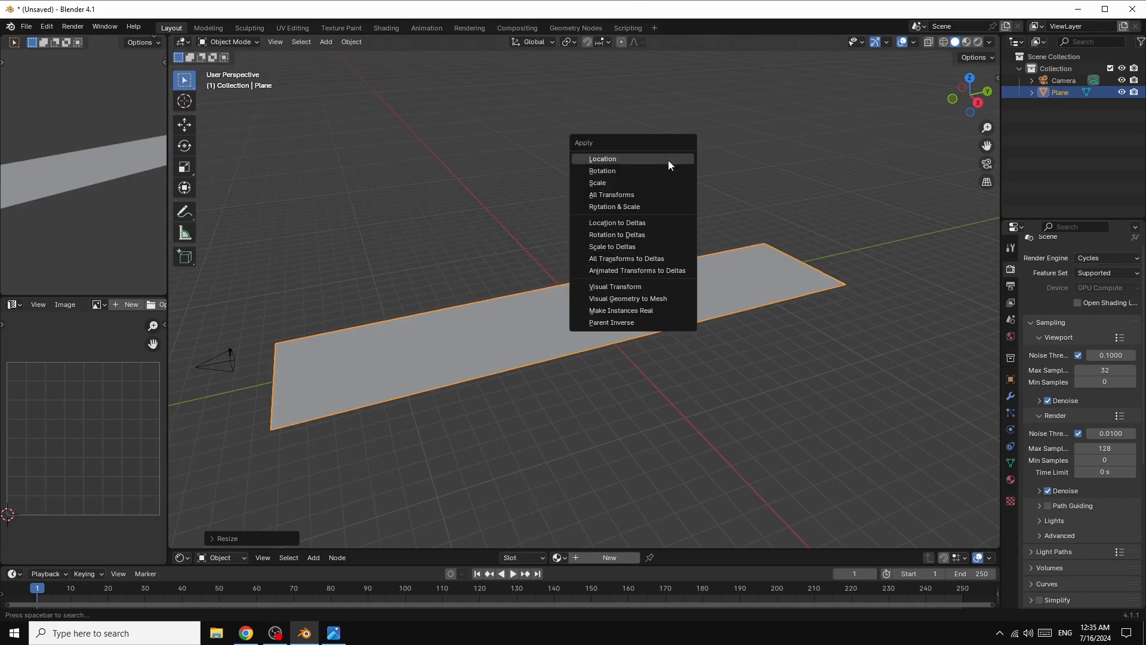
click(610, 183)
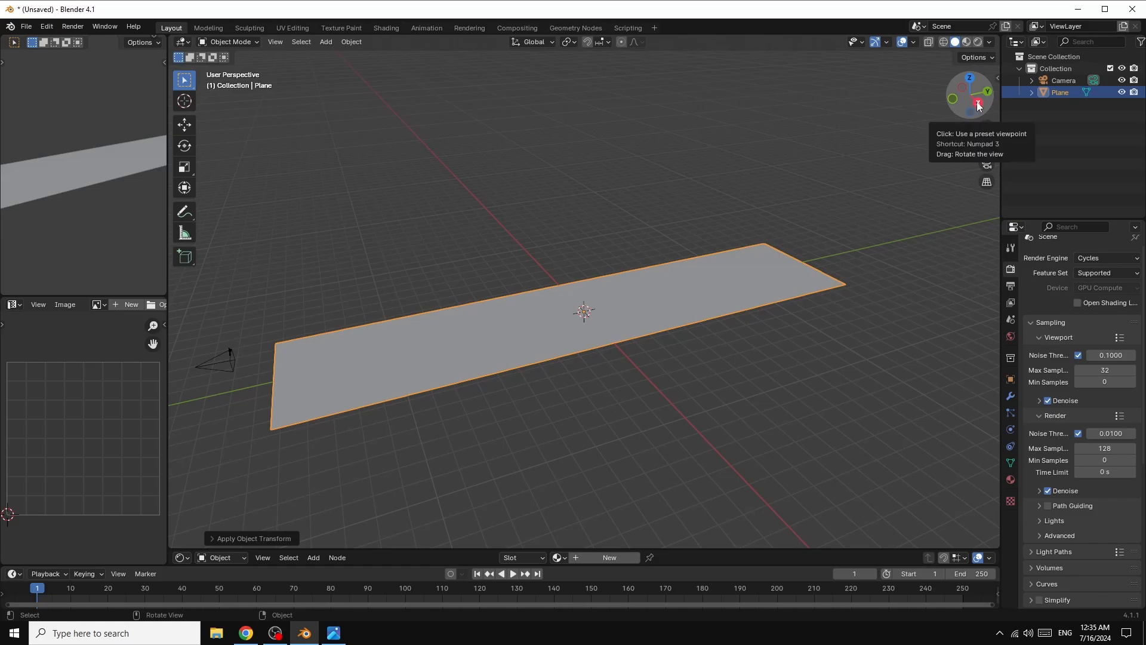
Widen the plane further along the X axis and lengthen it along the Y axis into a long street floor
drag(979, 106, 1012, 101)
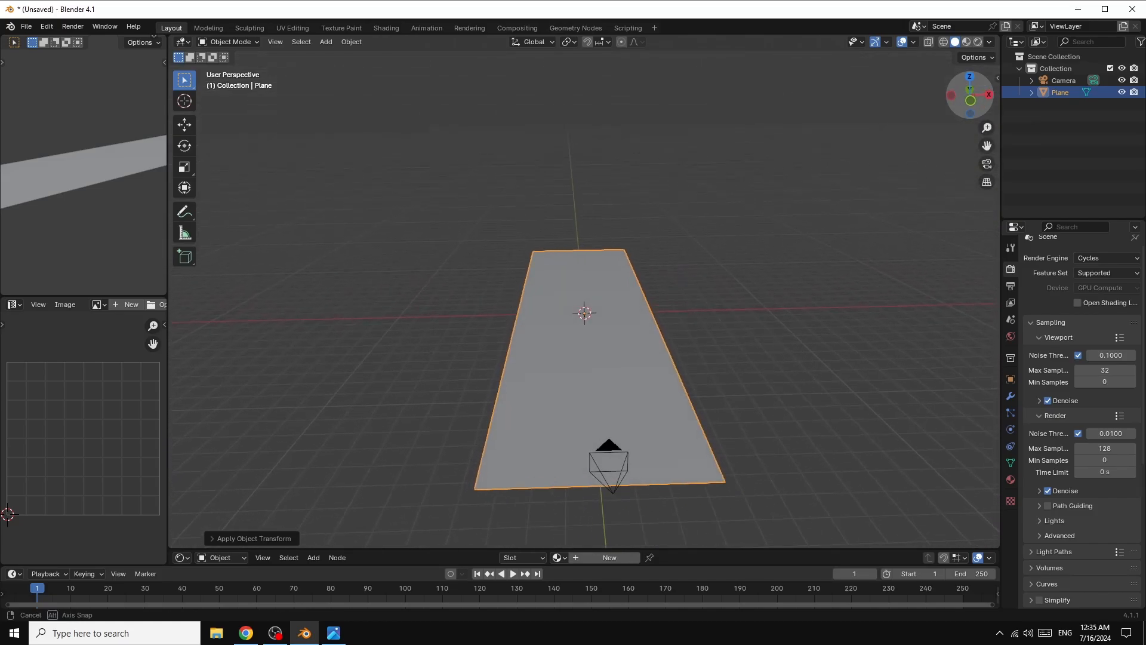
key(s)
key(x)
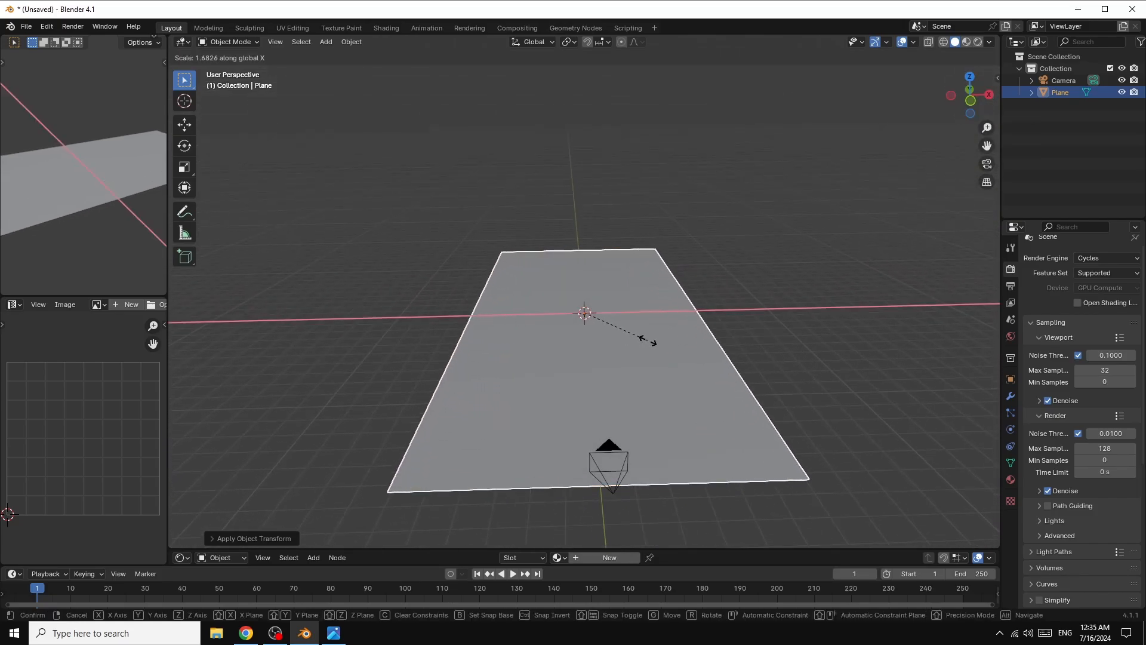
click(642, 341)
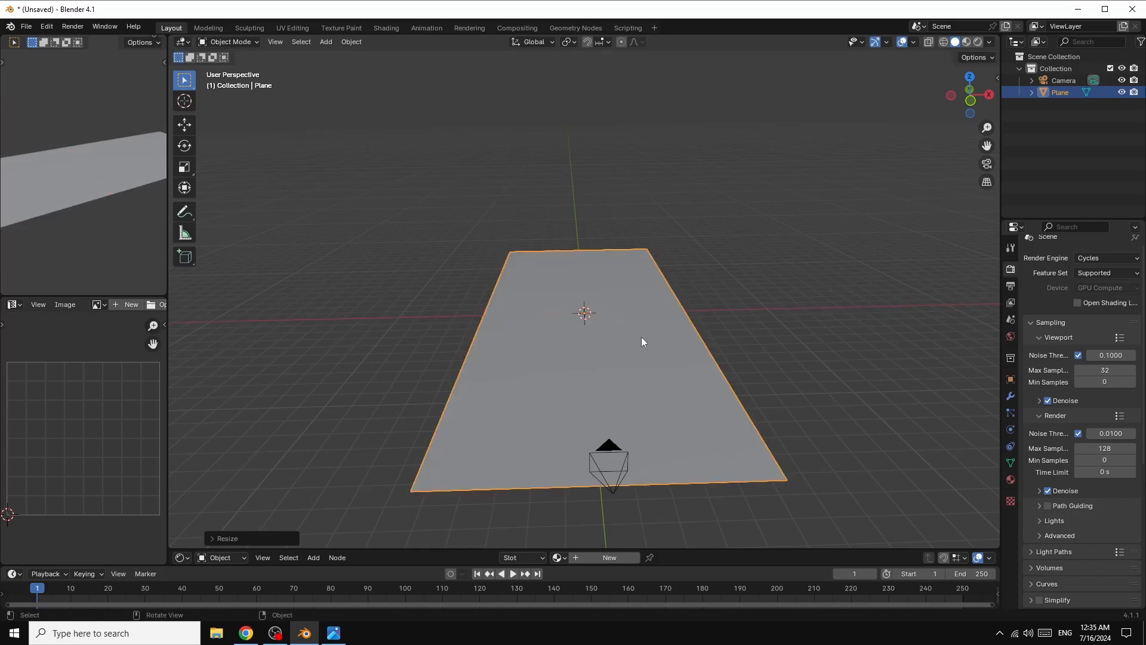
key(s)
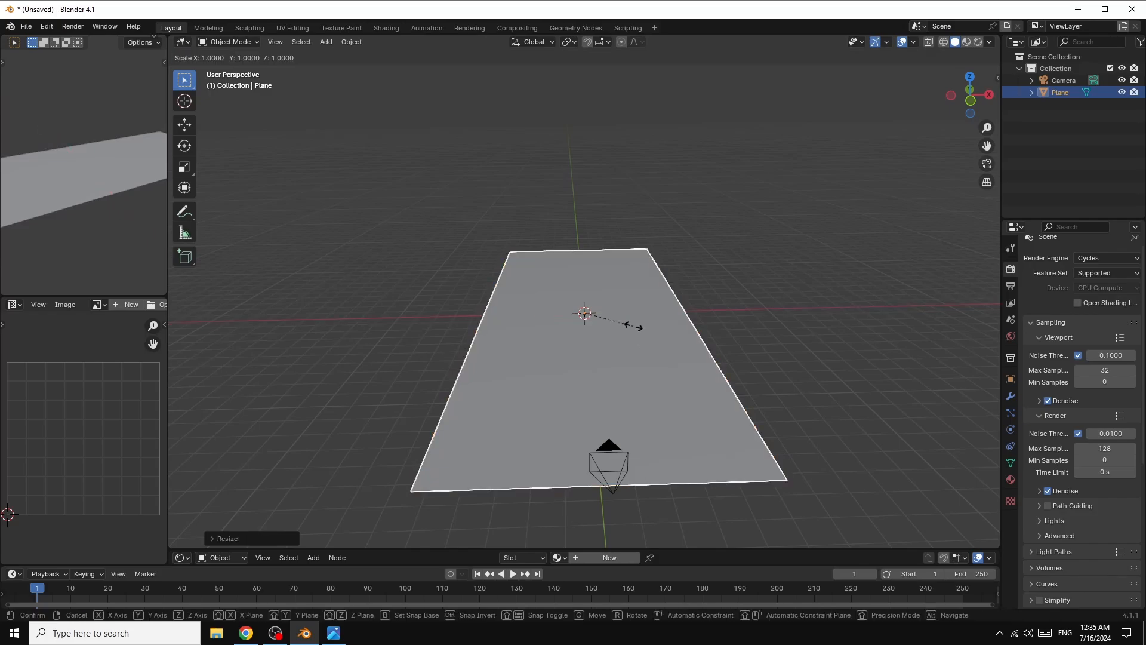
key(y)
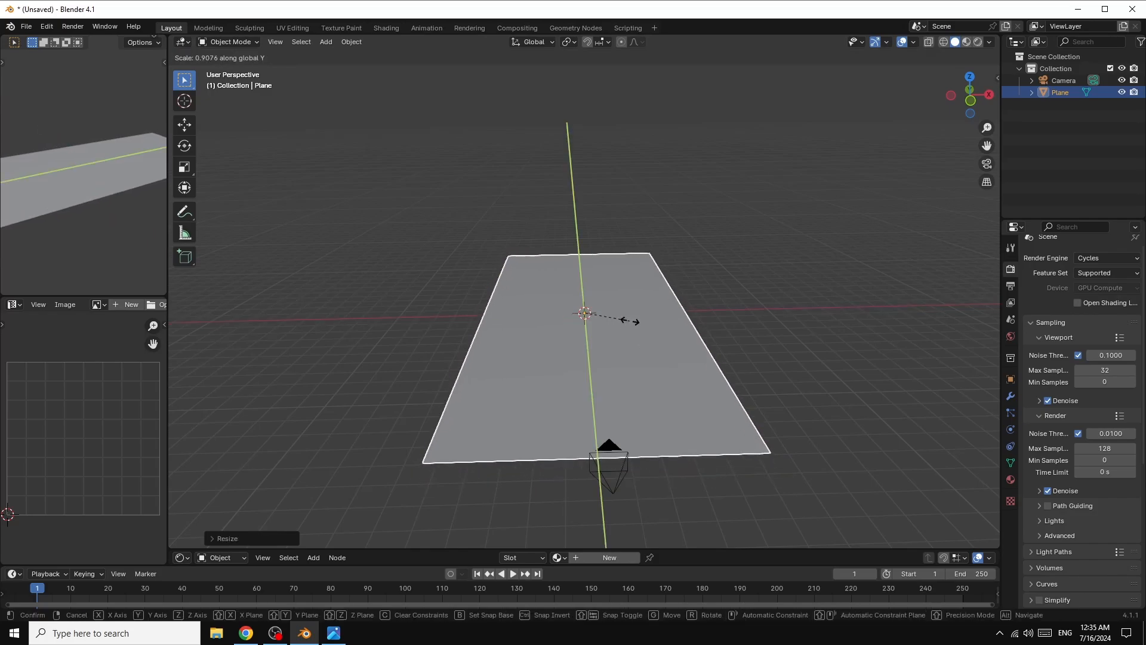
click(635, 379)
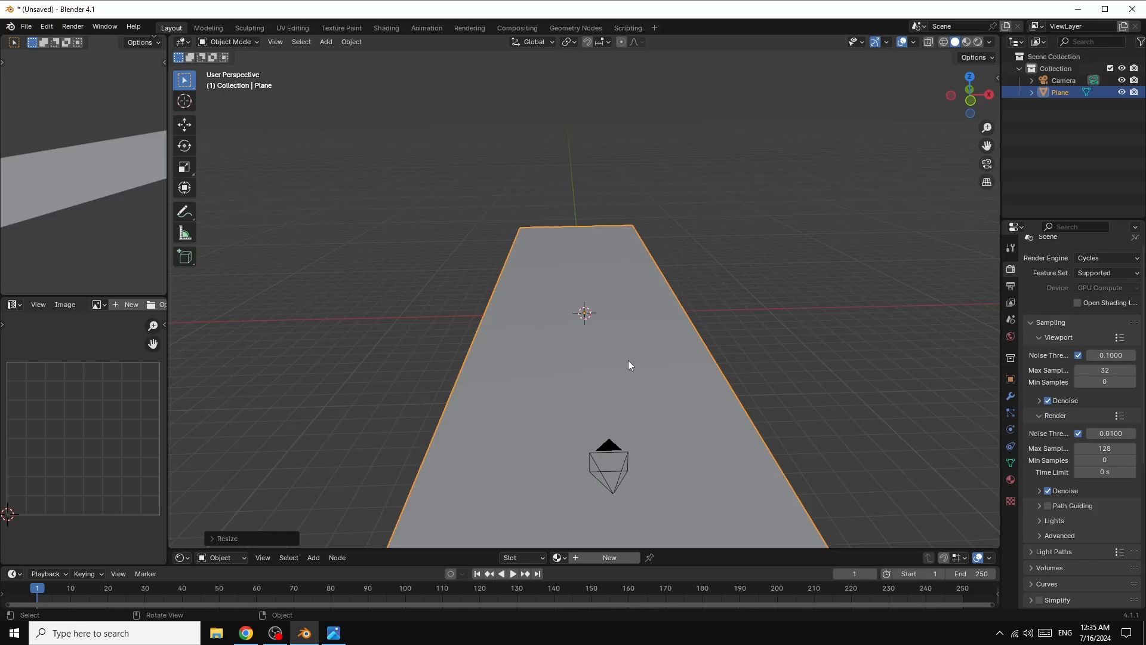
mouse_move(970, 96)
mouse_down()
mouse_move(970, 119)
mouse_move(958, 110)
mouse_up()
scroll(911, 164, down, 2)
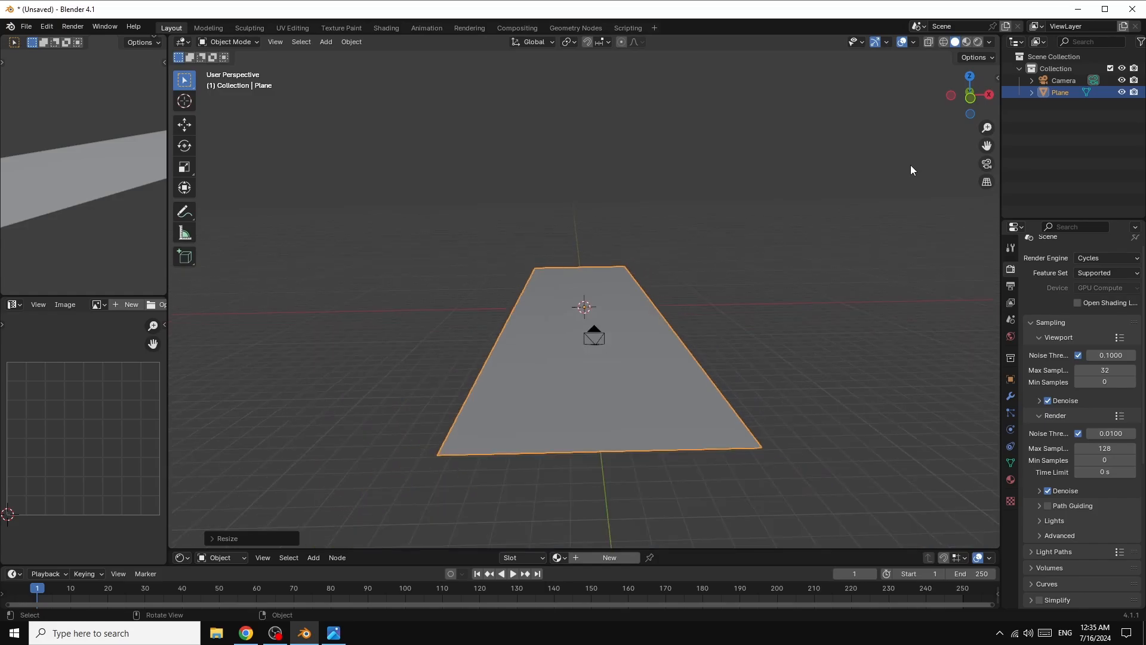
scroll(911, 165, up, 1)
drag(987, 145, 987, 135)
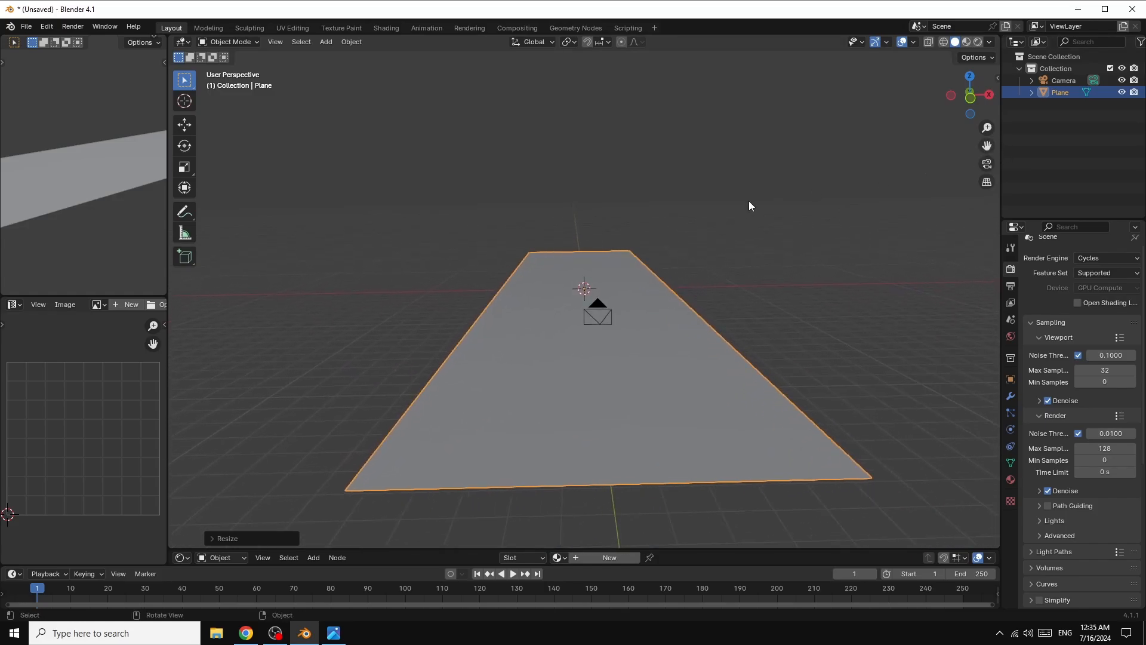
Subdivide the plane in Edit Mode with the number of cuts set to 7
click(225, 41)
click(230, 68)
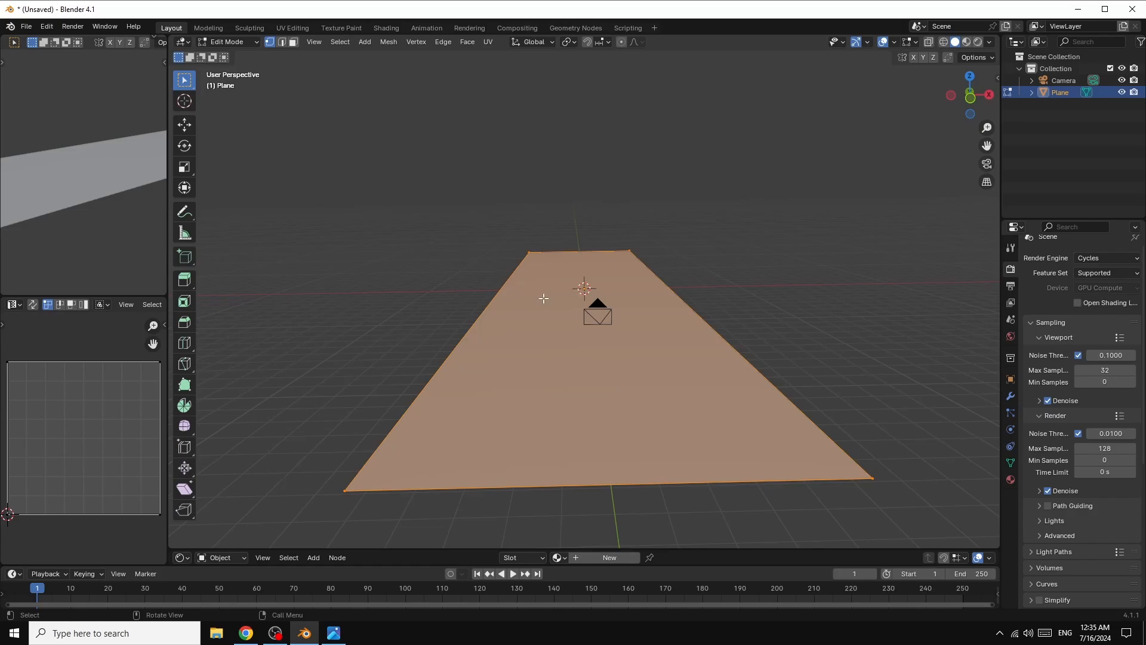
right_click(538, 297)
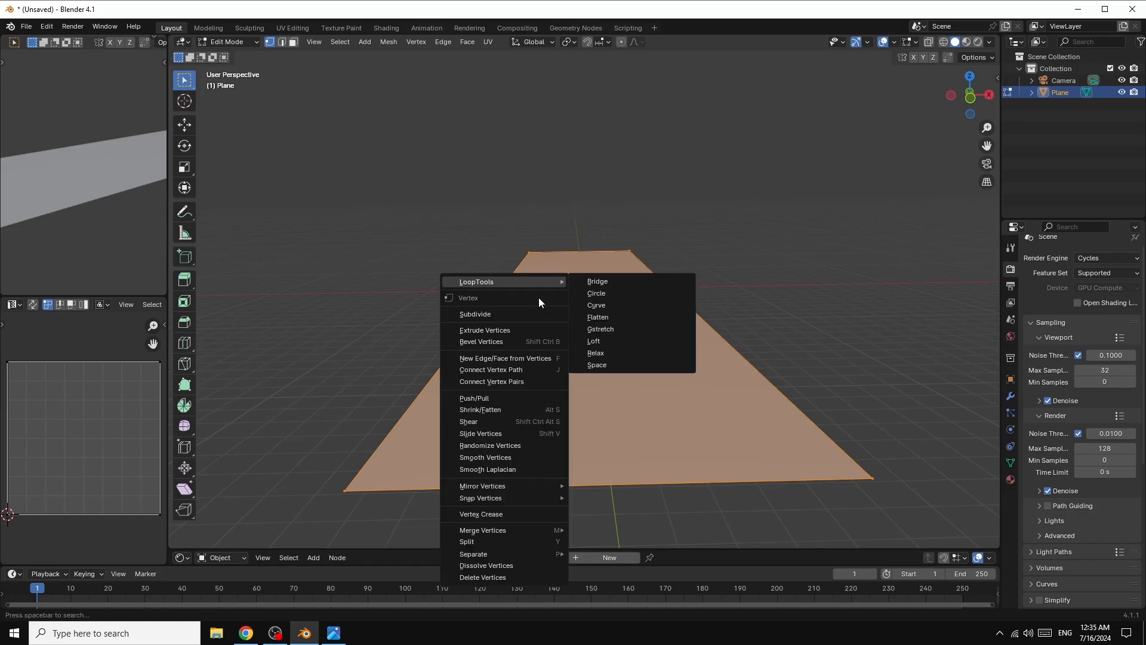
click(488, 315)
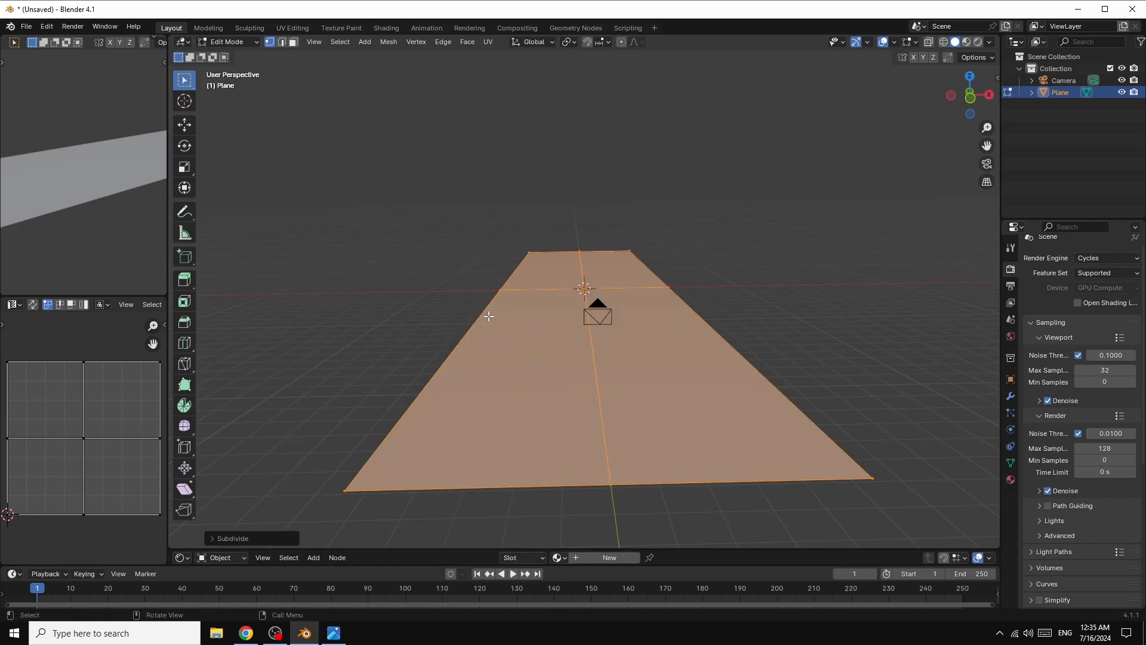
click(255, 539)
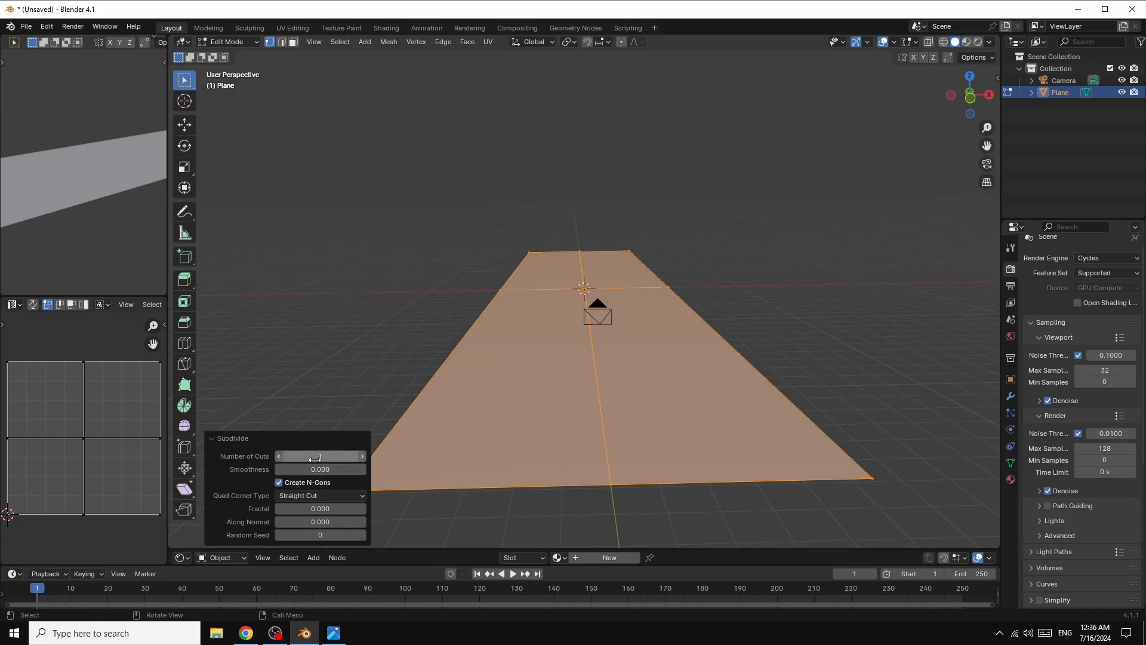
drag(315, 459, 364, 459)
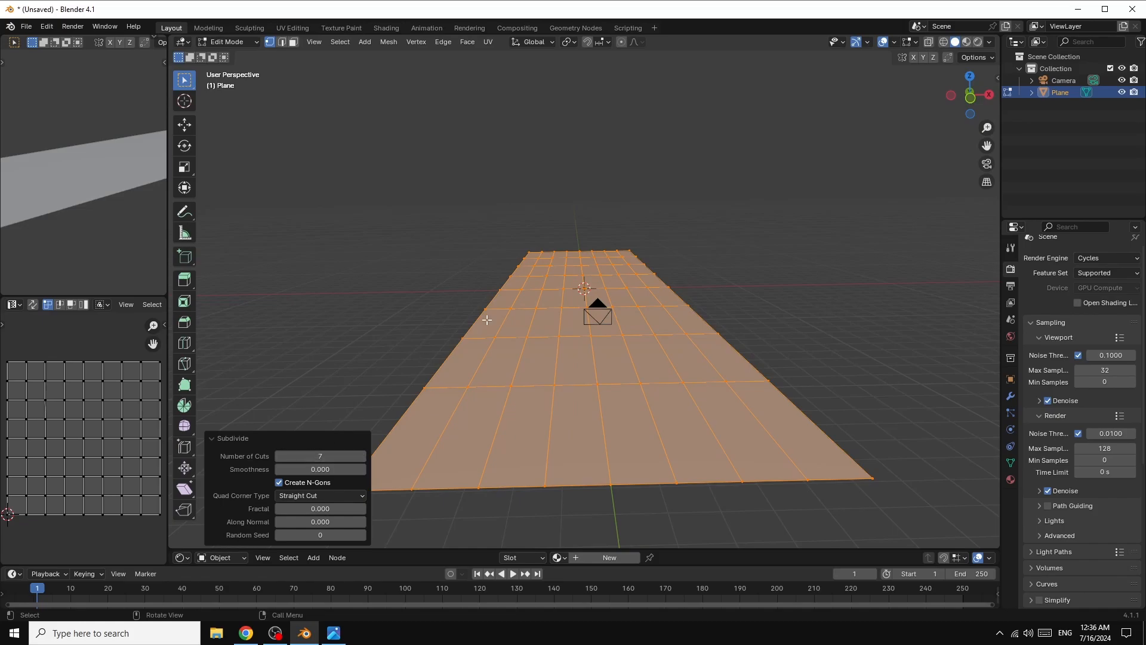
Select alternating faces in a checkerboard pattern across the plane's three left columns, using face selection
click(366, 185)
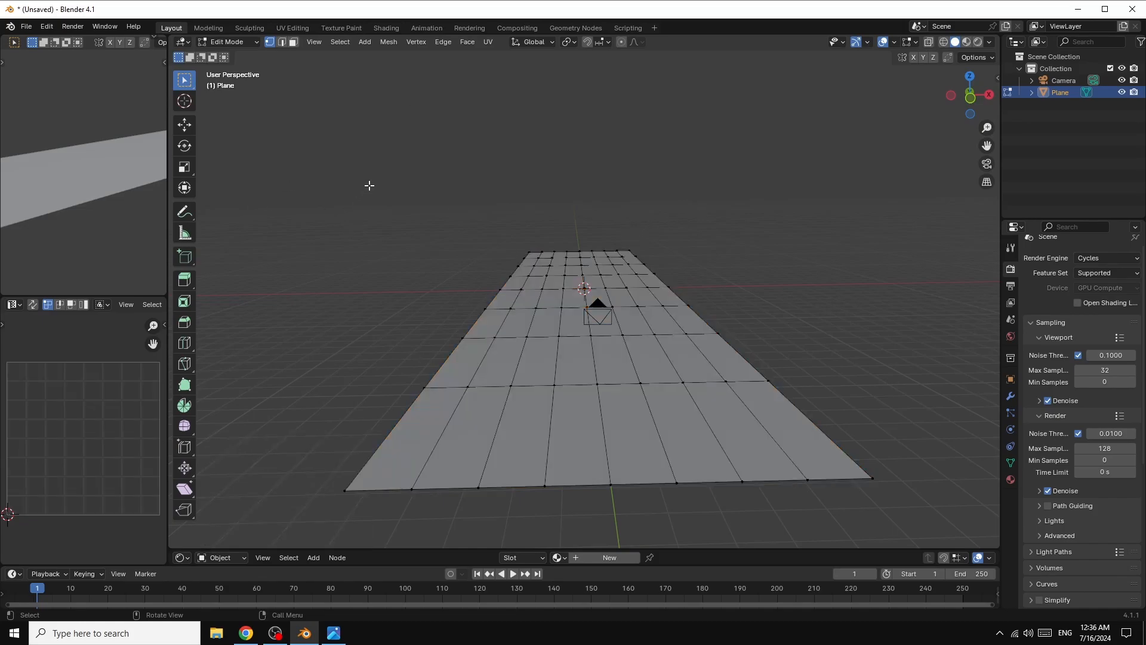
click(293, 46)
shift+click(535, 254)
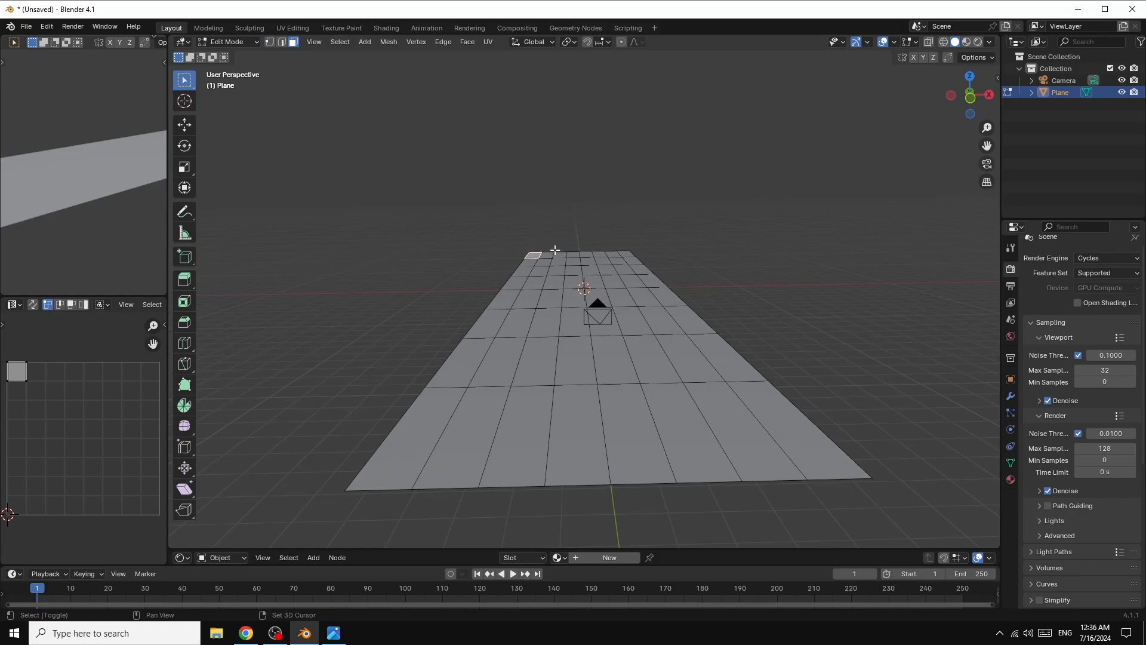
shift+click(560, 255)
shift+click(544, 262)
shift+click(522, 271)
shift+click(556, 271)
shift+click(535, 283)
shift+click(505, 300)
shift+click(550, 298)
shift+click(514, 323)
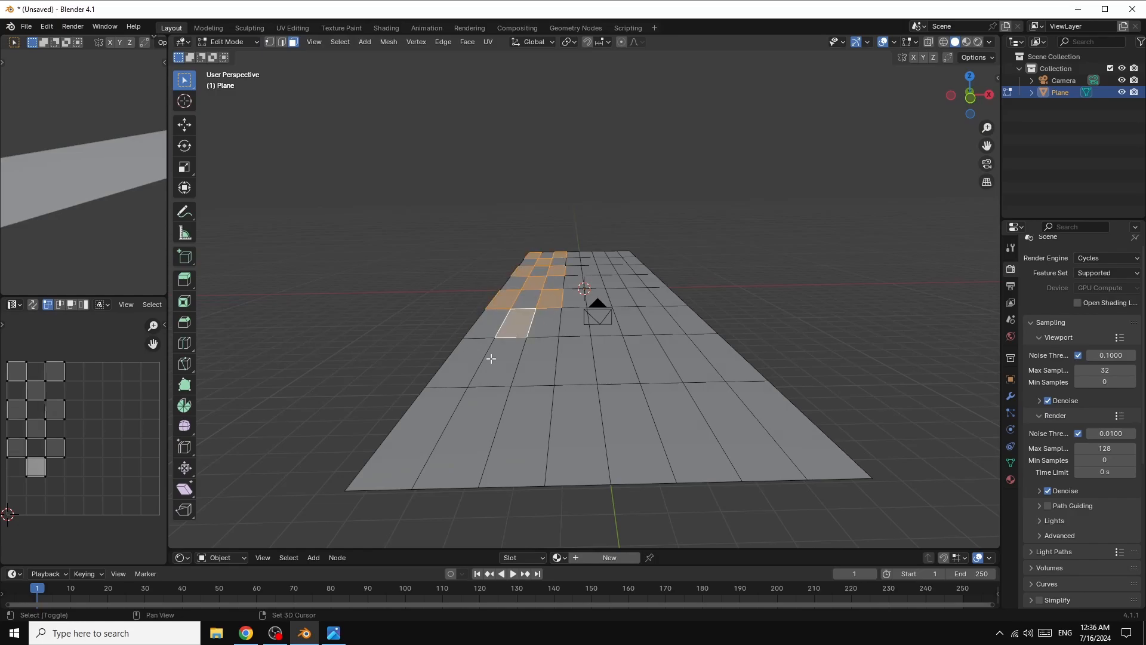
shift+click(466, 361)
shift+click(537, 361)
shift+click(475, 427)
Extend the face selection with a checkerboard pattern across the plane's three right columns, leaving the two middle columns unselected
shift+click(686, 427)
shift+click(787, 422)
shift+click(688, 358)
shift+click(636, 321)
shift+click(600, 254)
shift+click(600, 254)
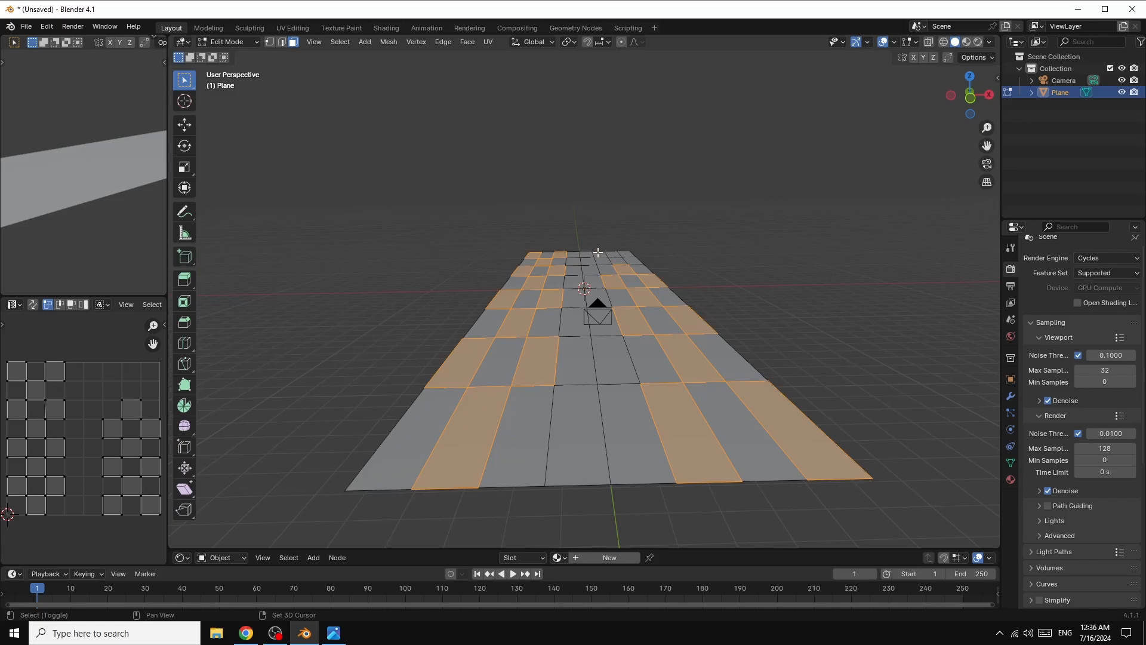
shift+click(603, 261)
shift+click(633, 262)
shift+click(614, 255)
Inset the selected checkerboard faces individually by about 0.106 m, and extrude them upward about 0.19 m as building bases
drag(971, 94, 966, 116)
key(i)
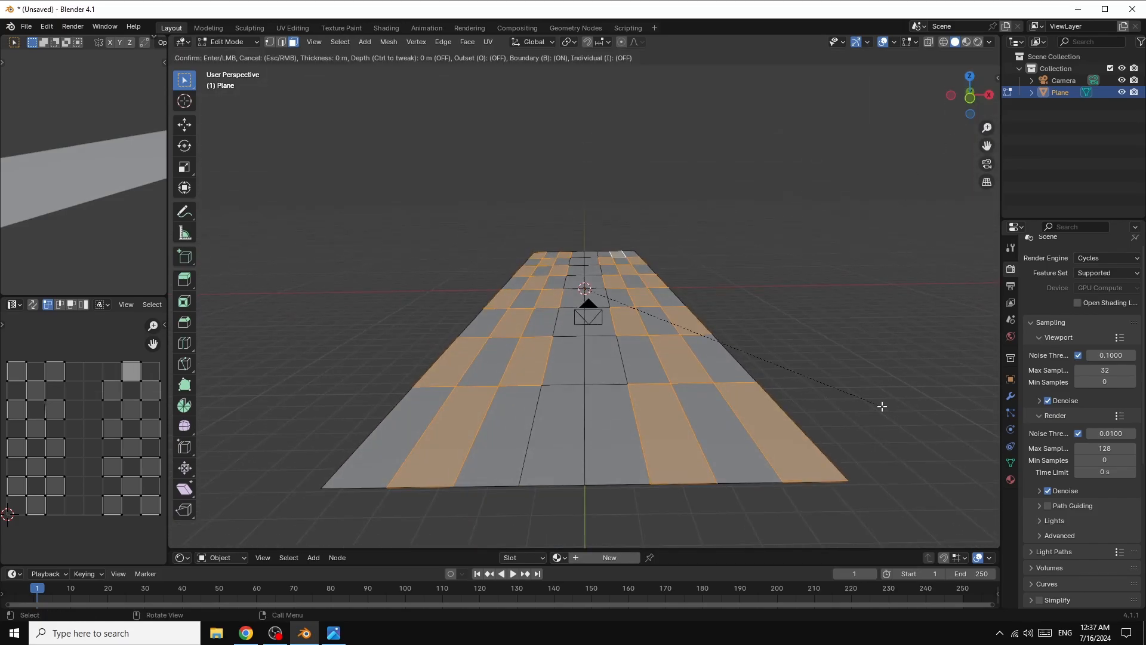
key(i)
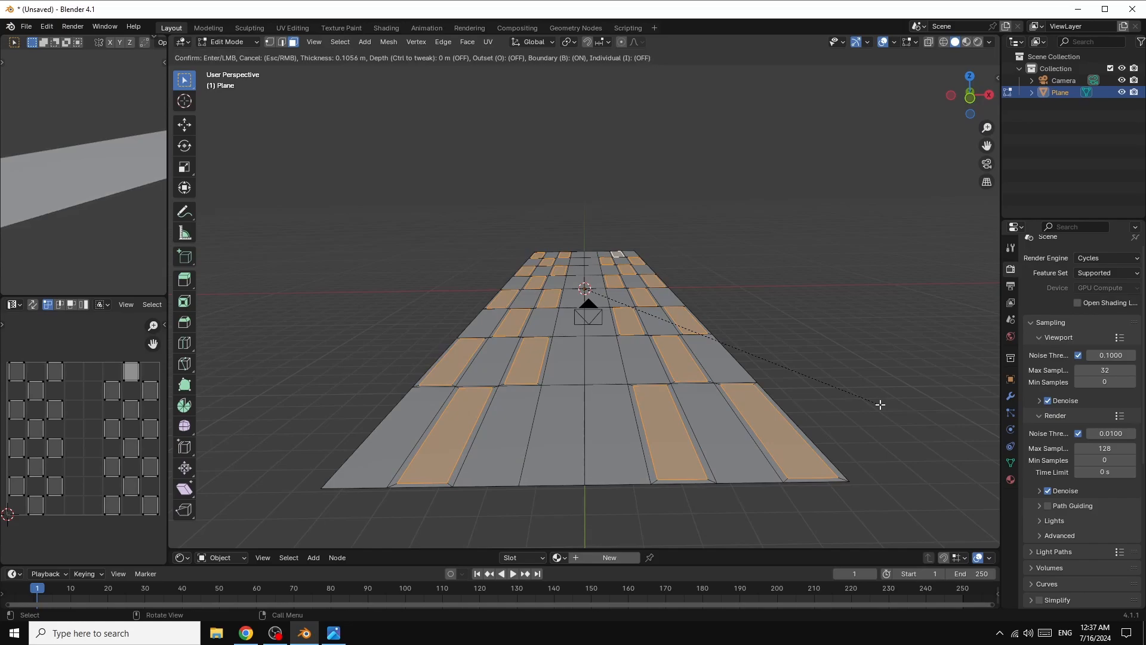
click(880, 405)
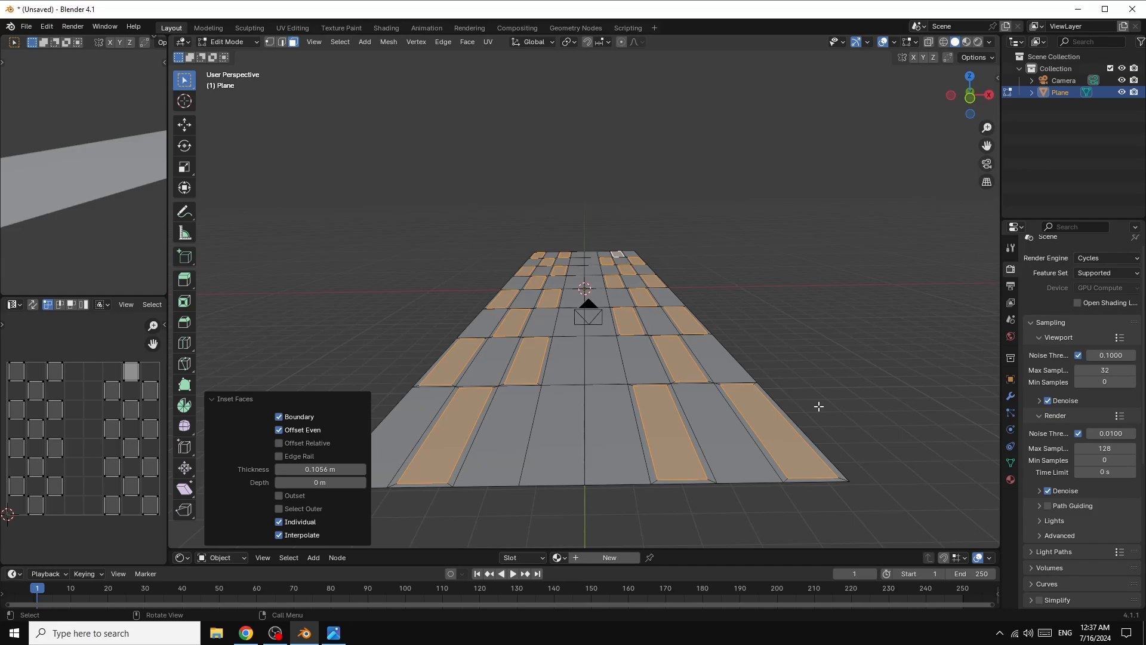
key(e)
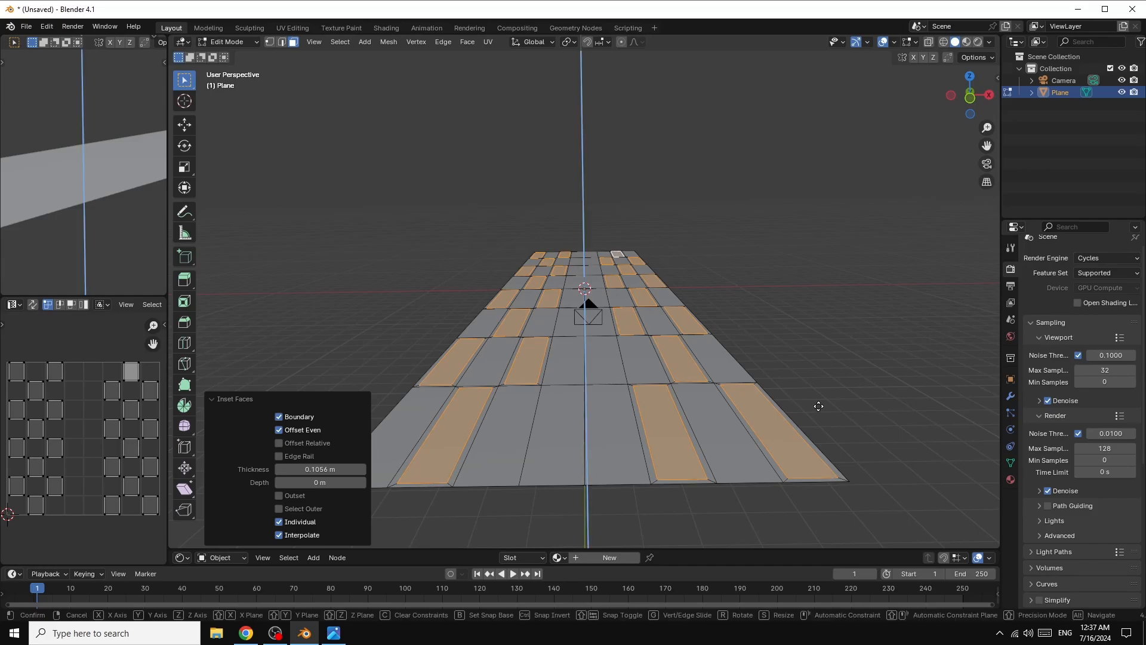
key(z)
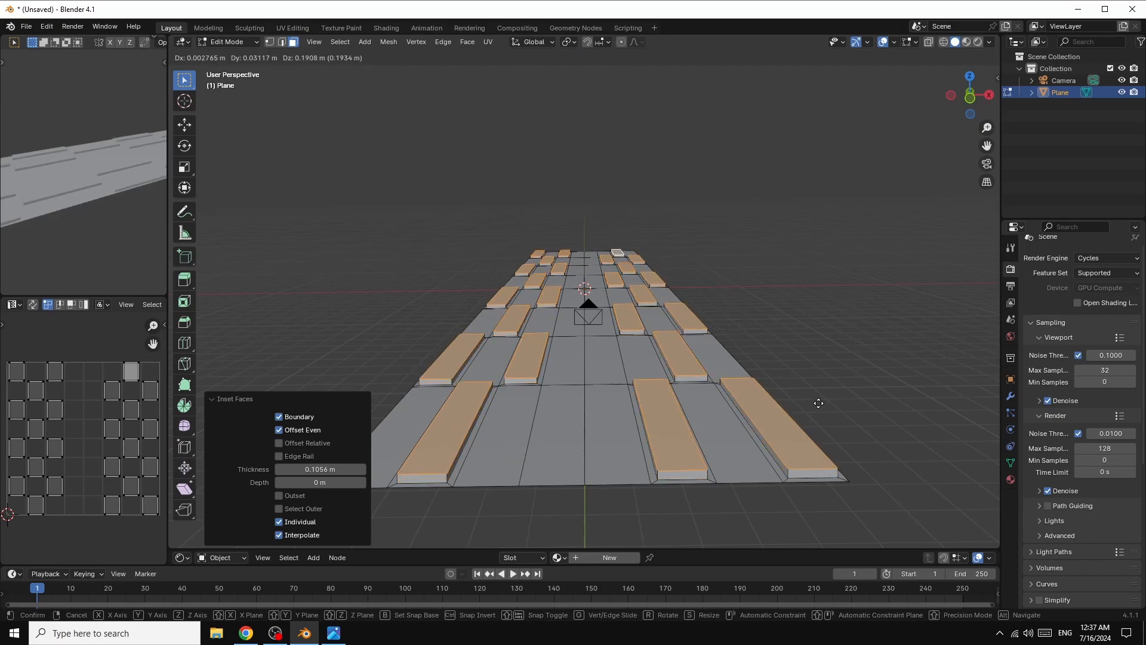
click(819, 403)
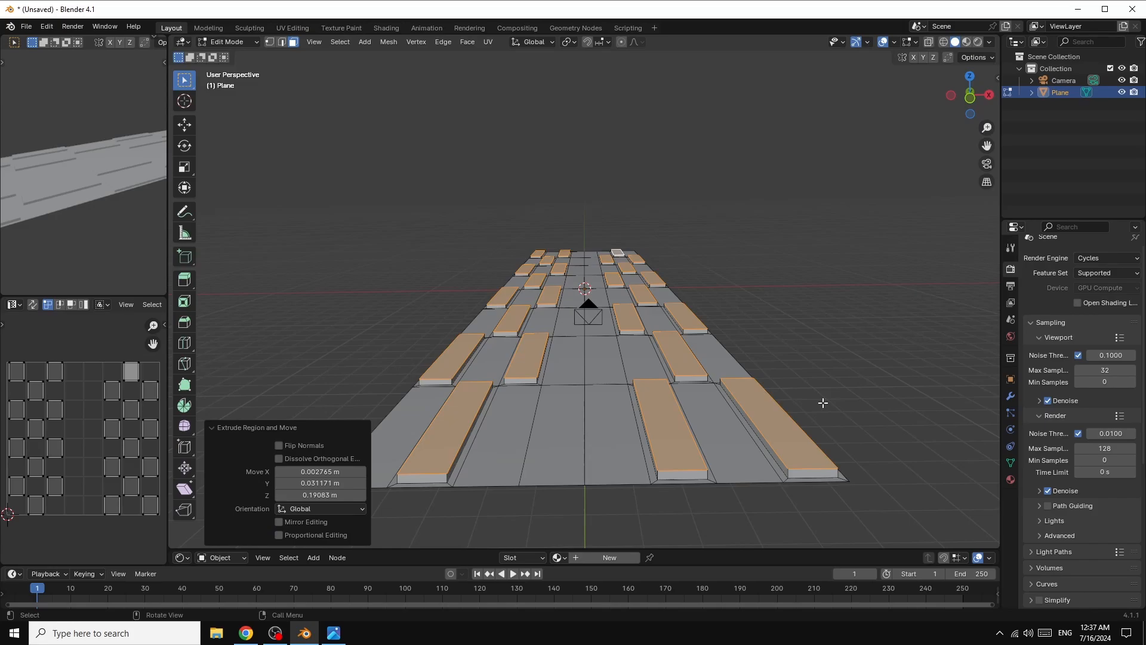
Inset the tops of the bases by about 0.097 m and extrude them up about 7.39 m along their normals
key(i)
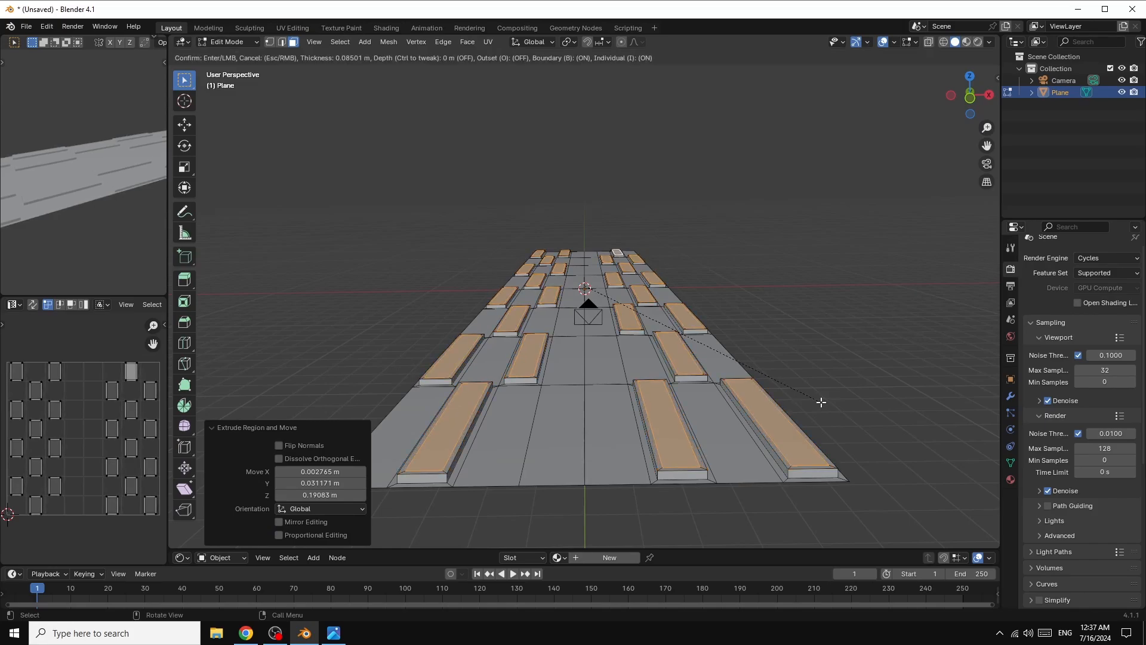
click(821, 402)
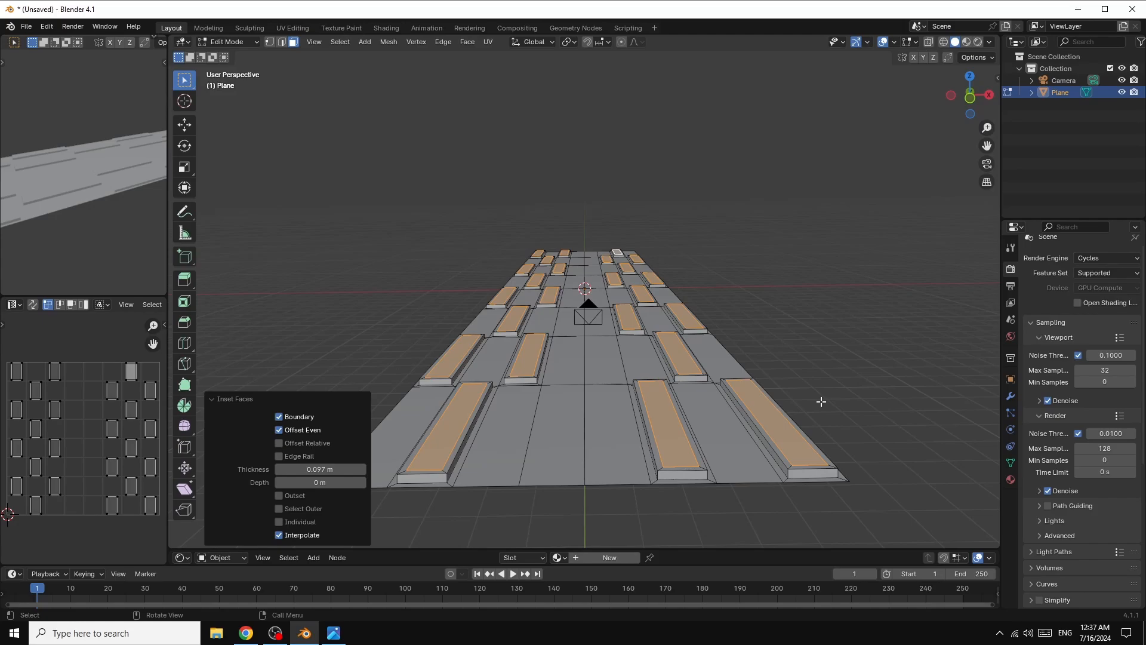
key(e)
key(z)
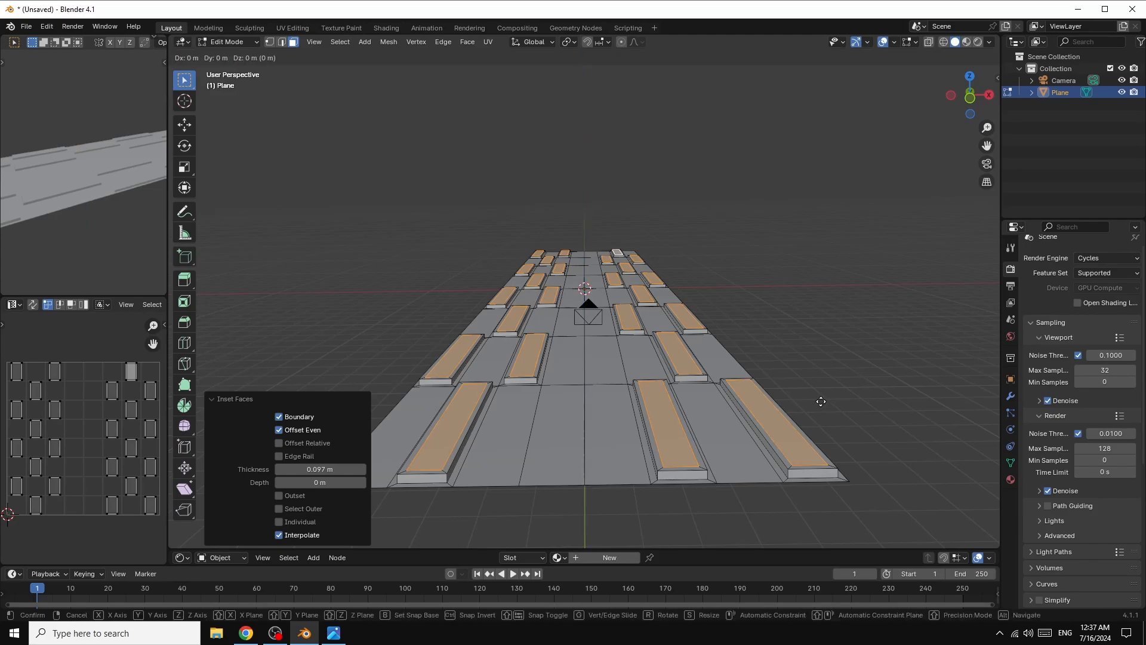
key(z)
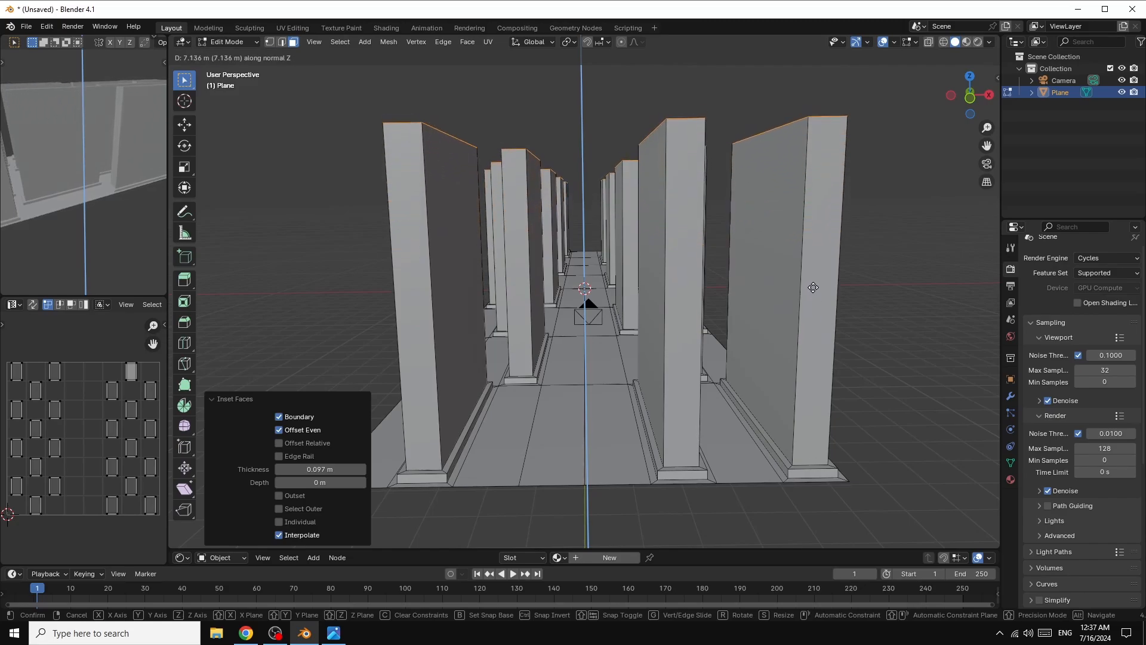
click(813, 285)
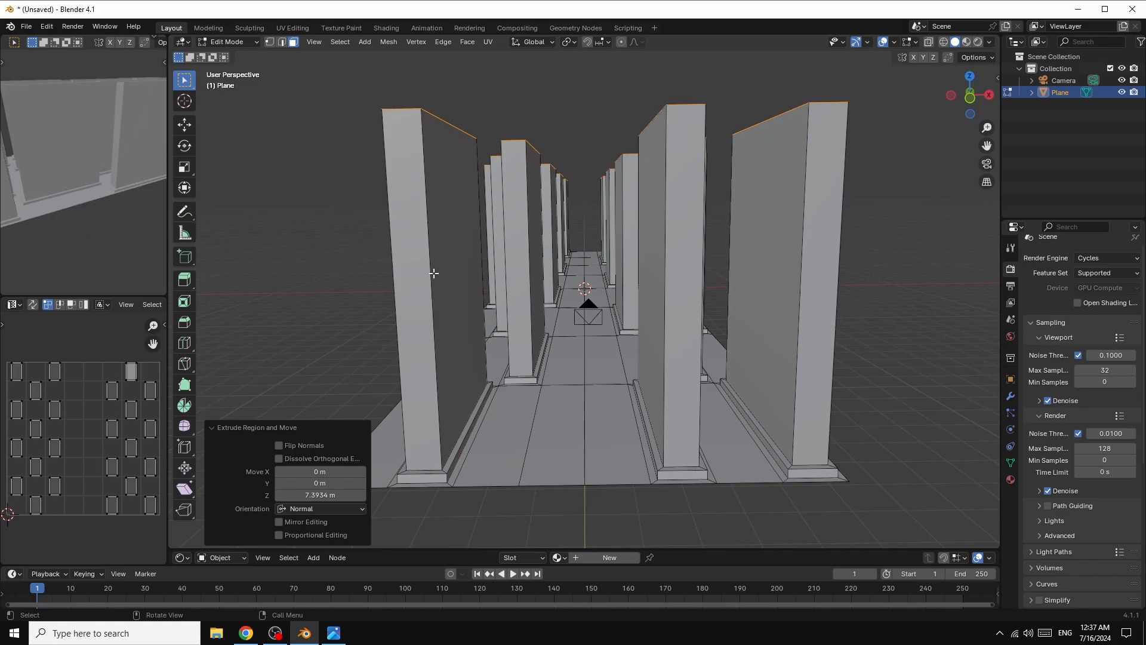
Return to Object Mode and apply the scale of the street and buildings mesh
click(238, 42)
click(243, 53)
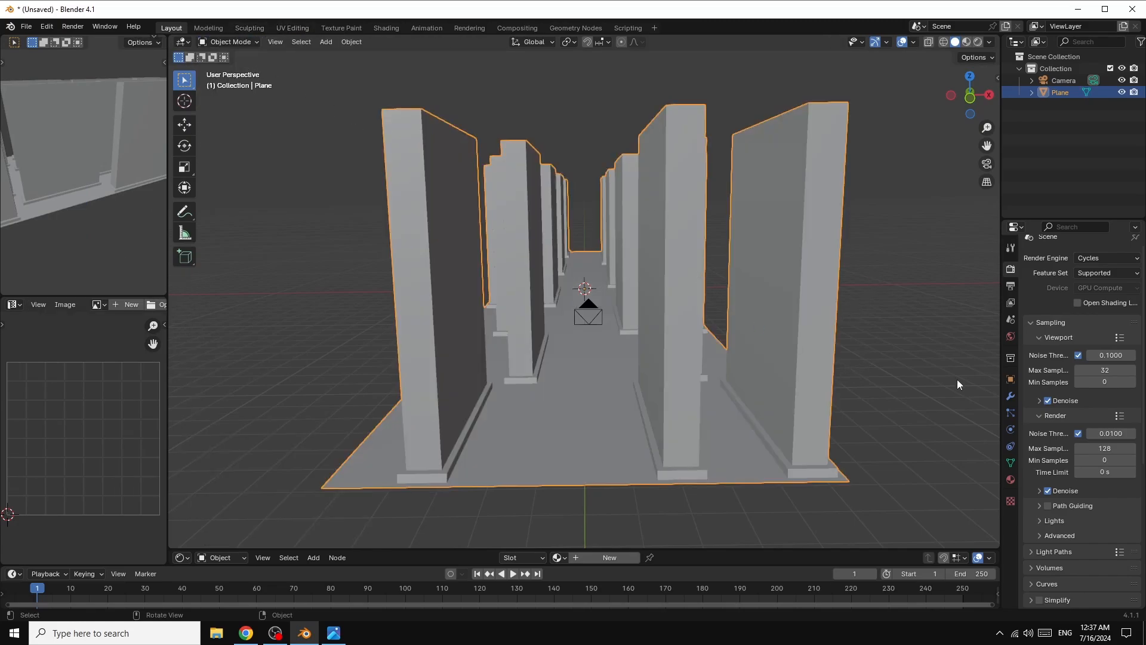
click(1010, 395)
key(ctrl+a)
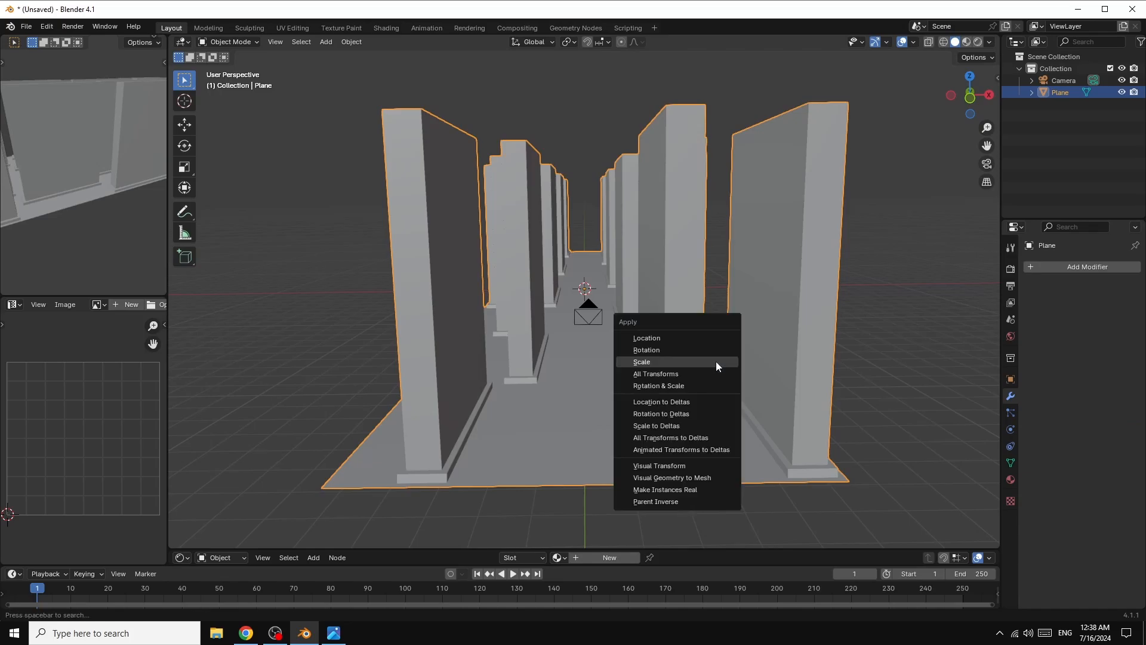
click(643, 361)
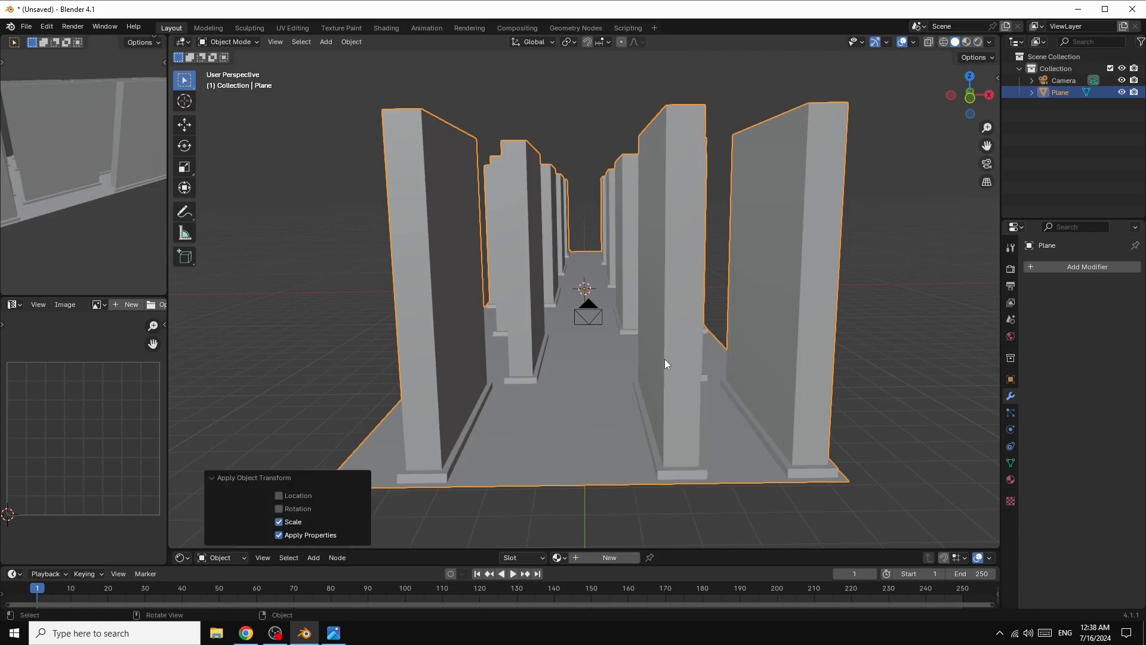
Add a Bevel modifier with an amount of 0.11 m and 2 segments to the mesh, and apply it
click(1083, 267)
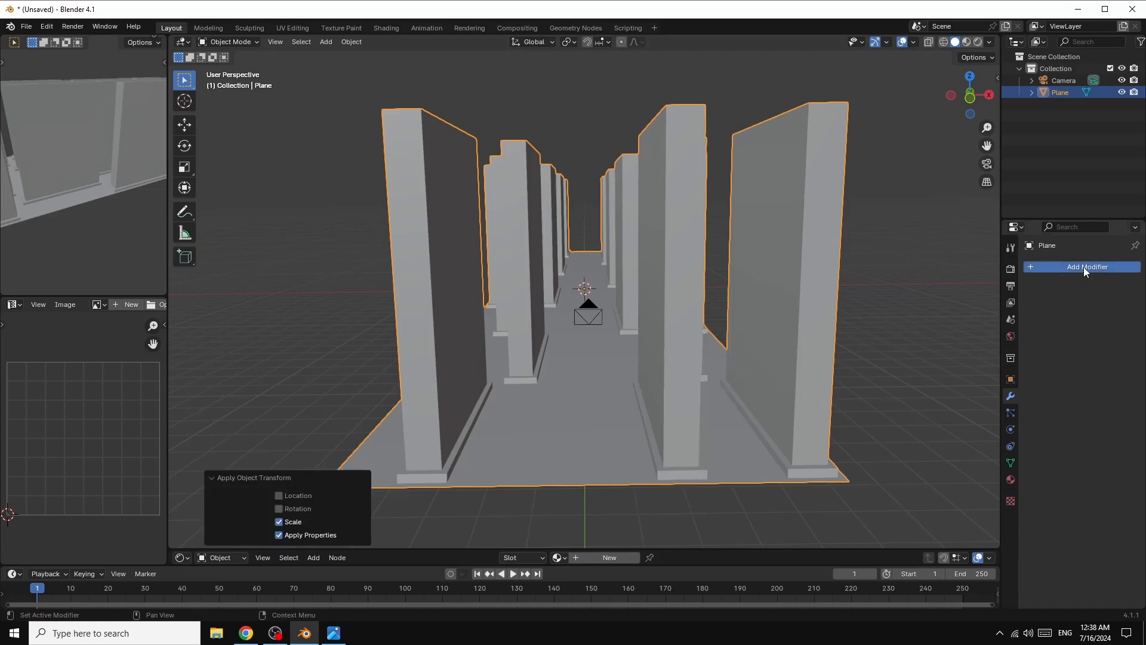
click(940, 278)
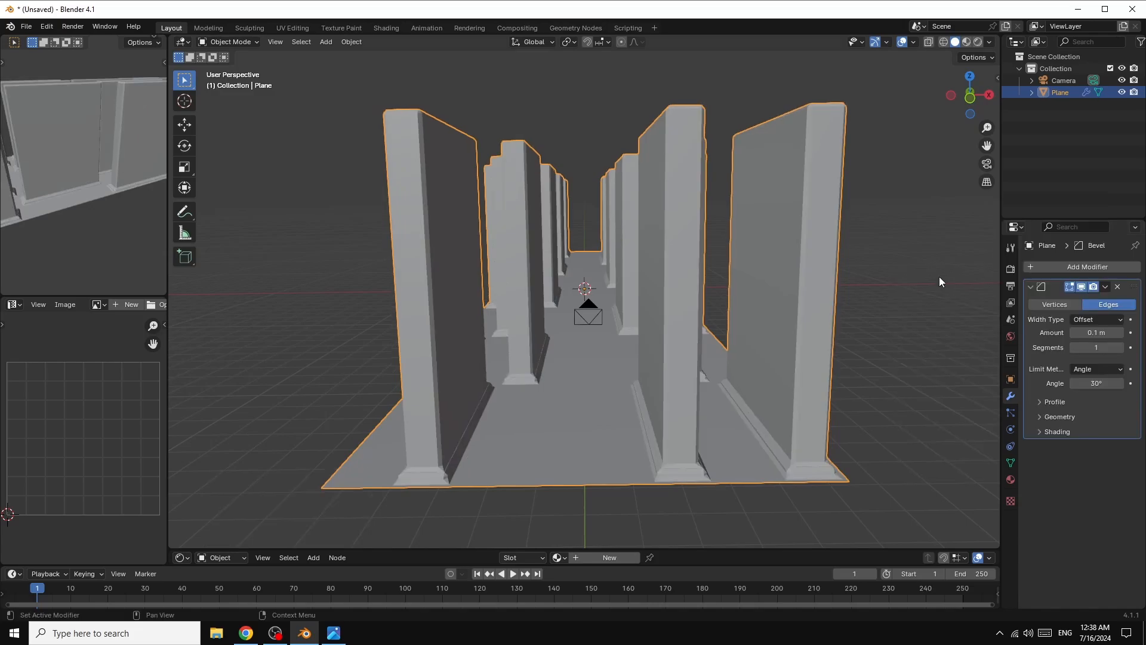
click(1120, 348)
click(1121, 336)
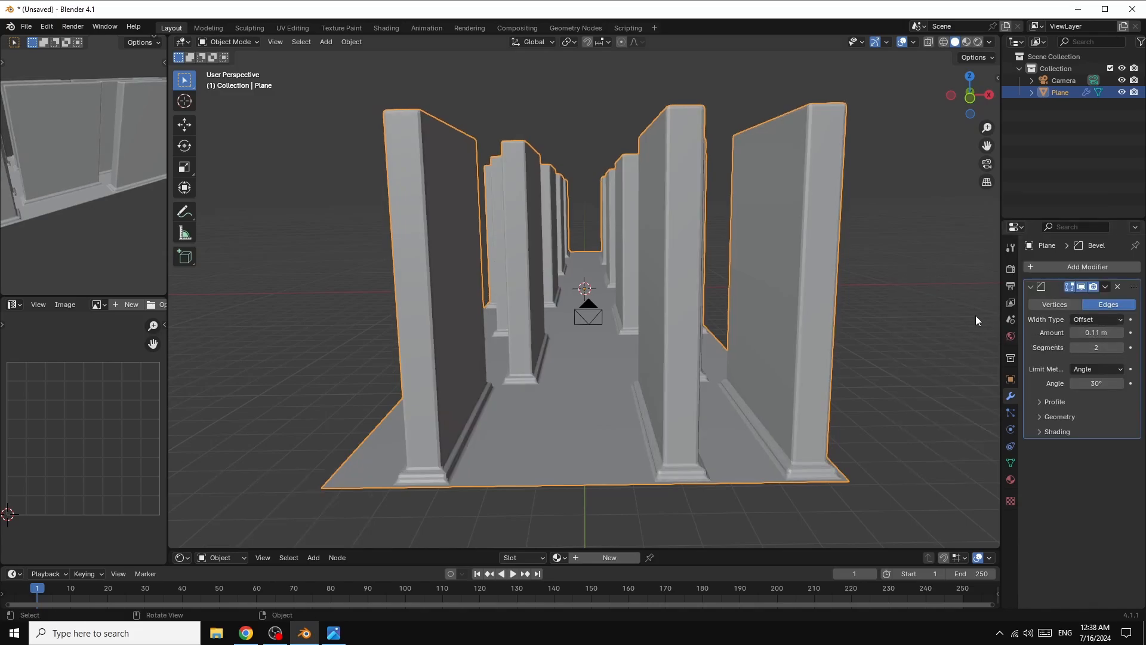
click(1105, 287)
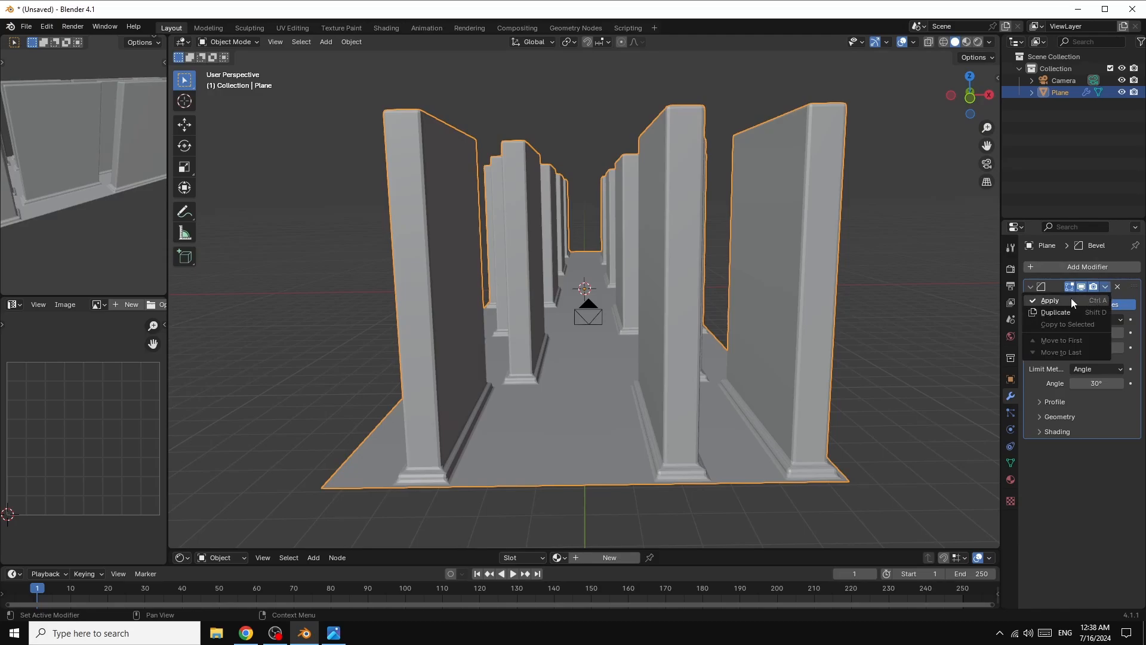
click(1063, 299)
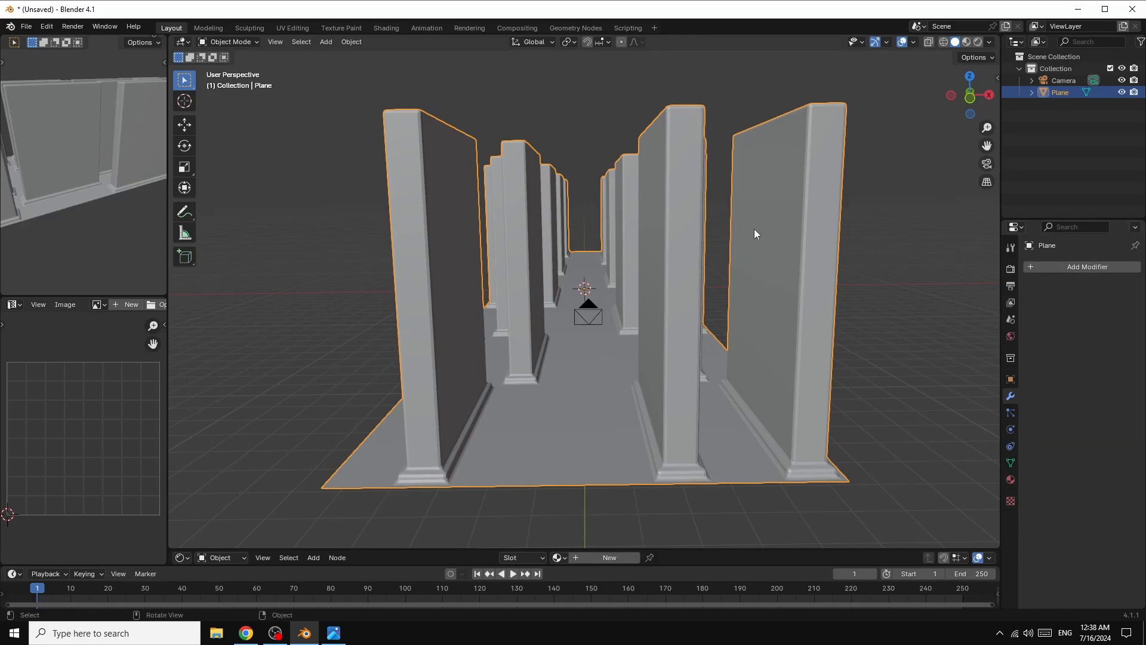
Shade the mesh smooth by angle and rename the Plane object as buildings
right_click(817, 186)
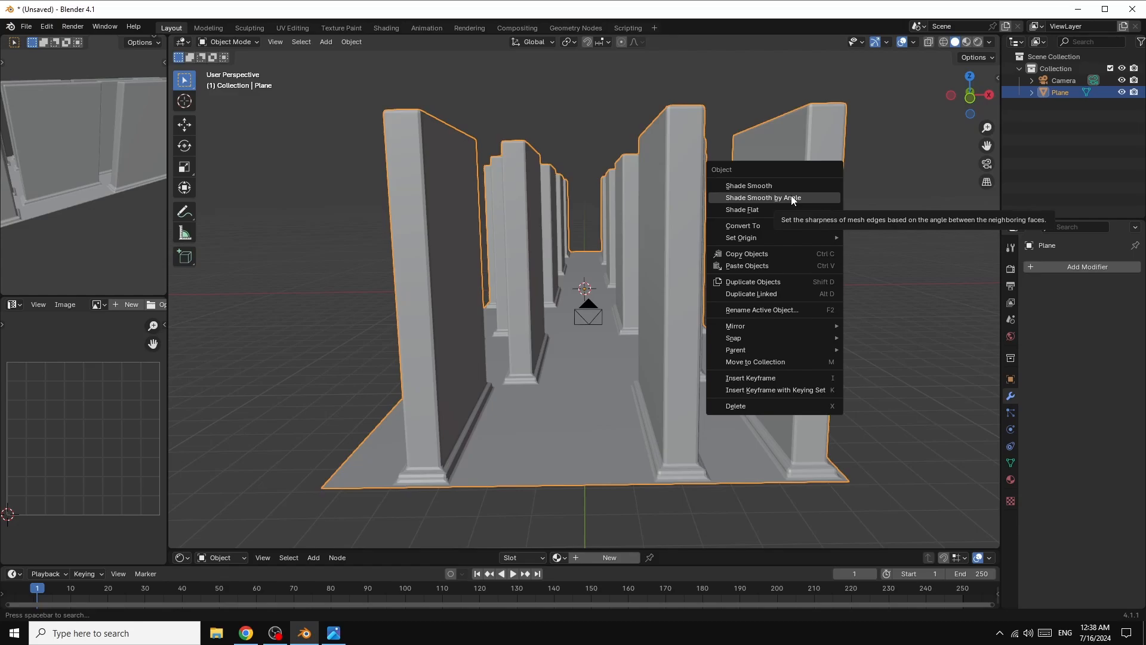
click(792, 199)
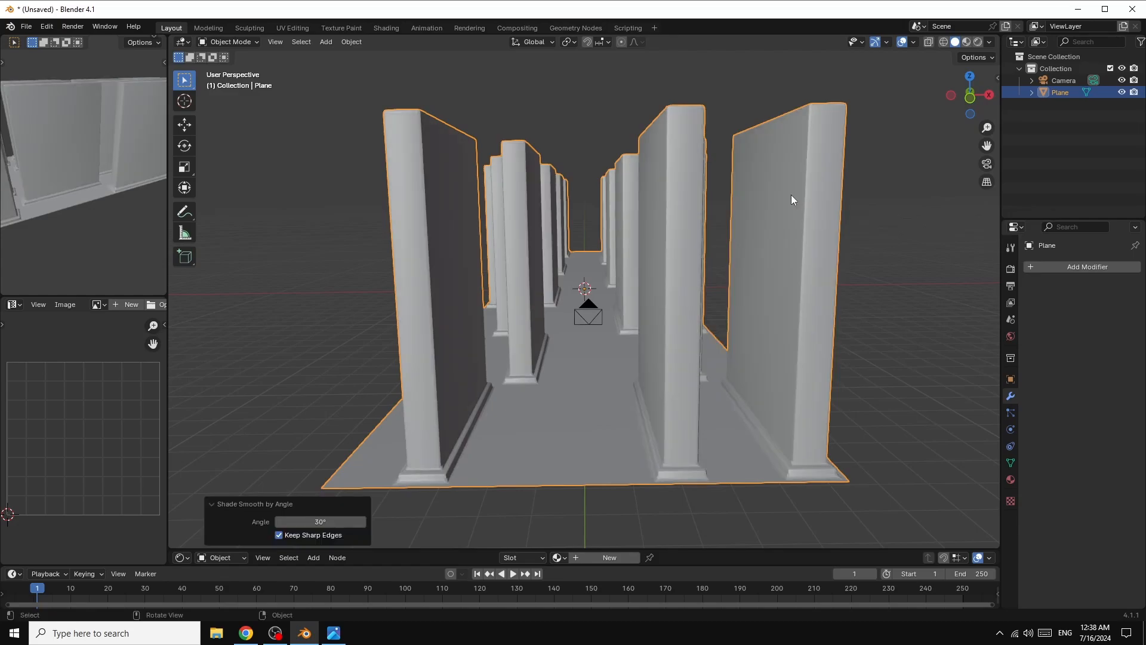
click(895, 233)
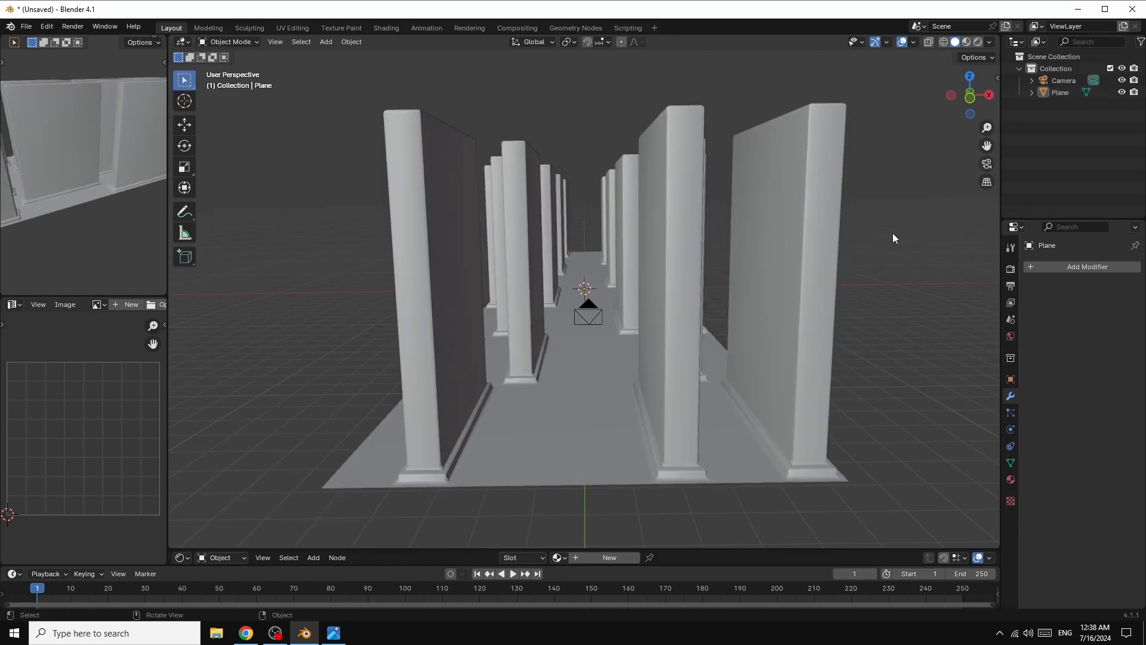
double_click(1058, 92)
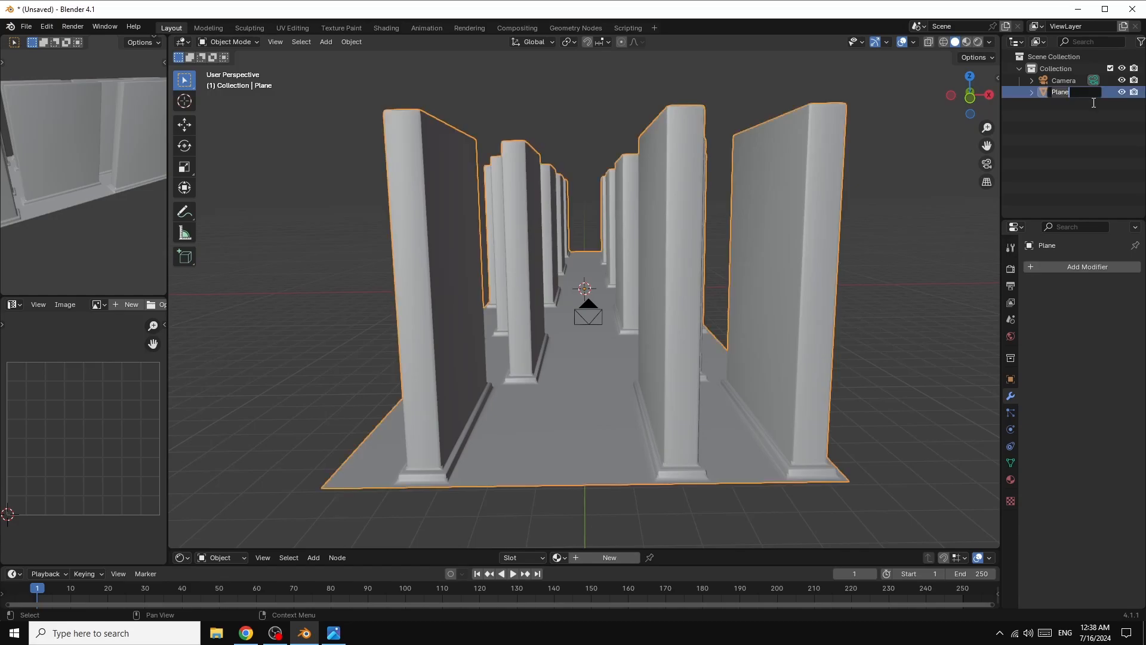
text(buildings)
key(Return)
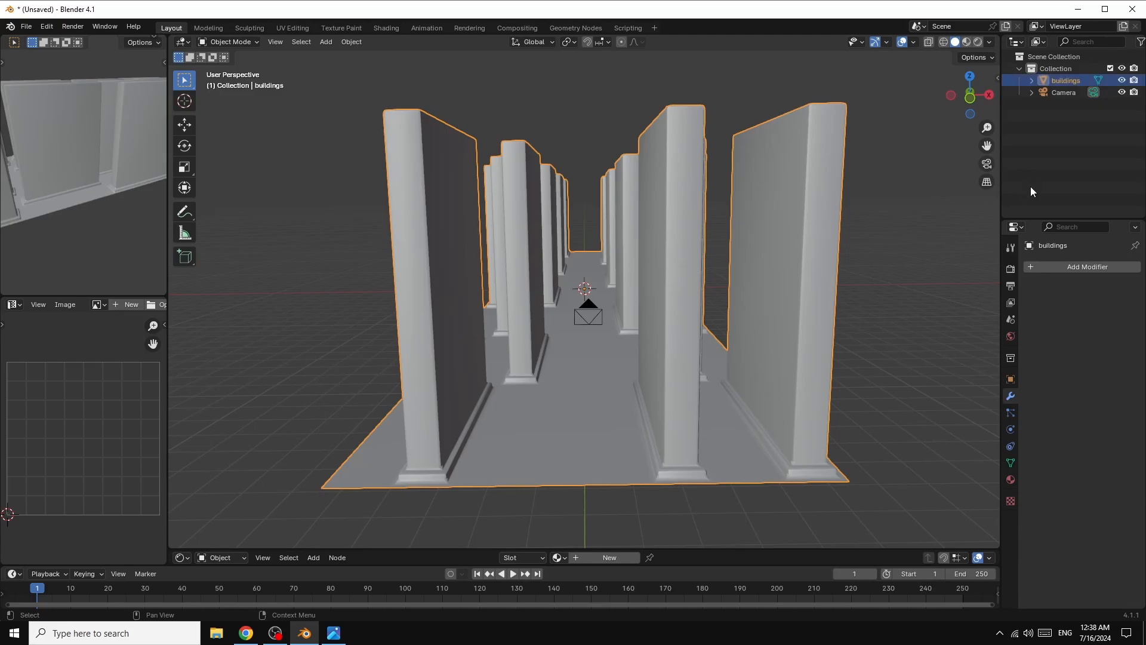
Duplicate the buildings object in place and give the copy a Wireframe modifier with a thickness of 0.09 m
right_click(818, 170)
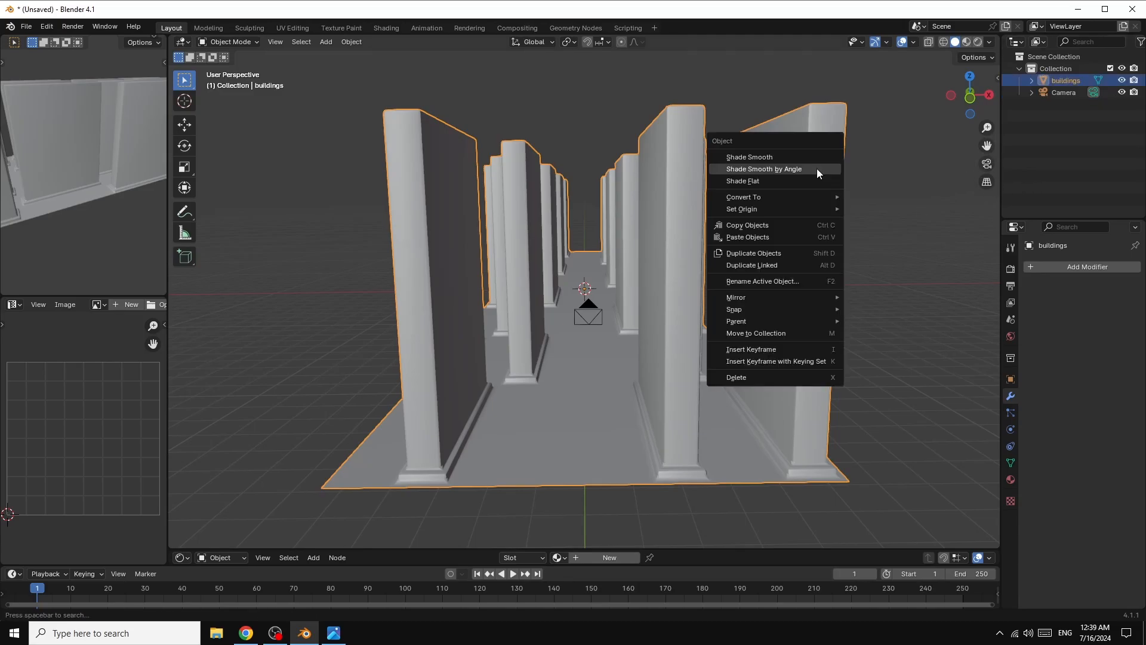
click(785, 258)
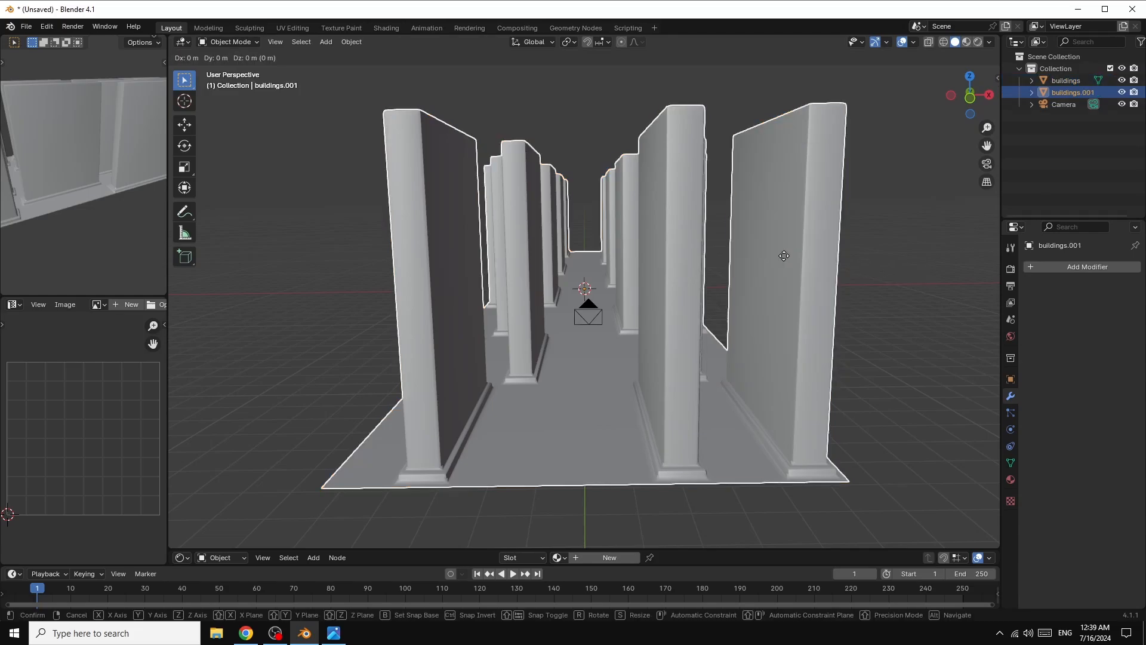
key(Escape)
click(1066, 267)
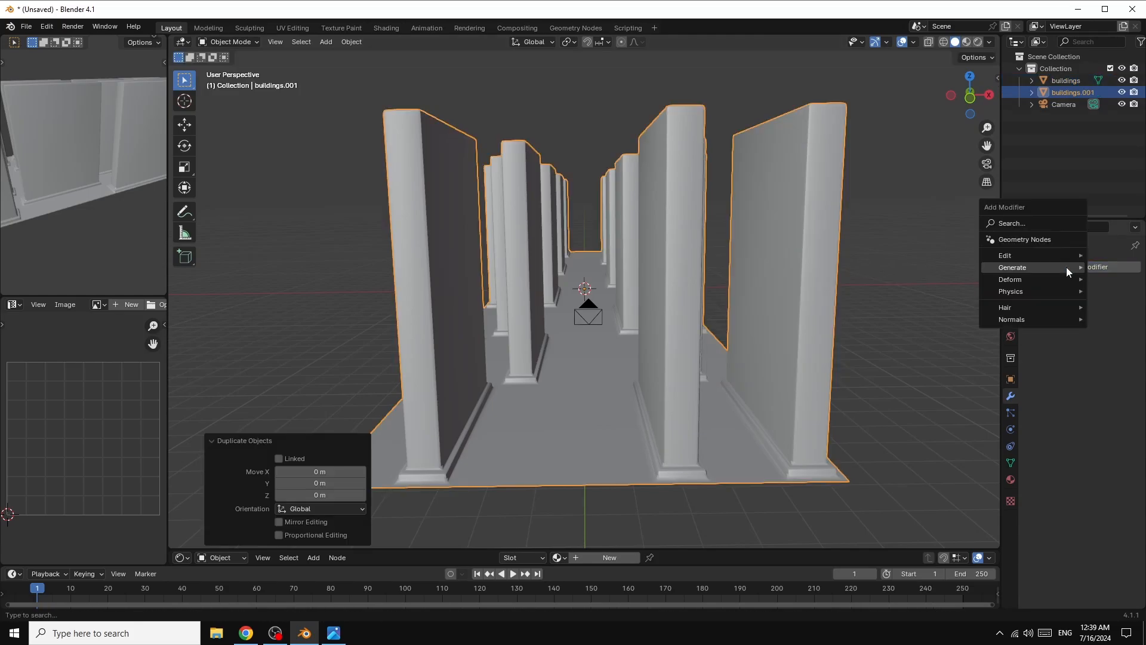
mouse_move(1036, 266)
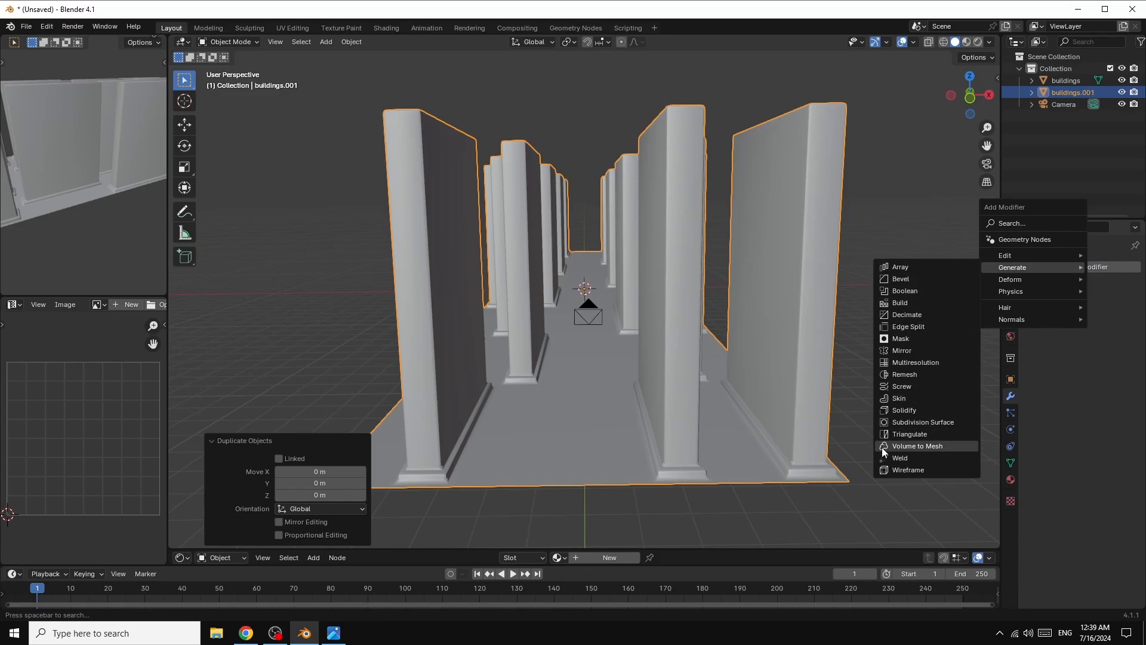
click(913, 471)
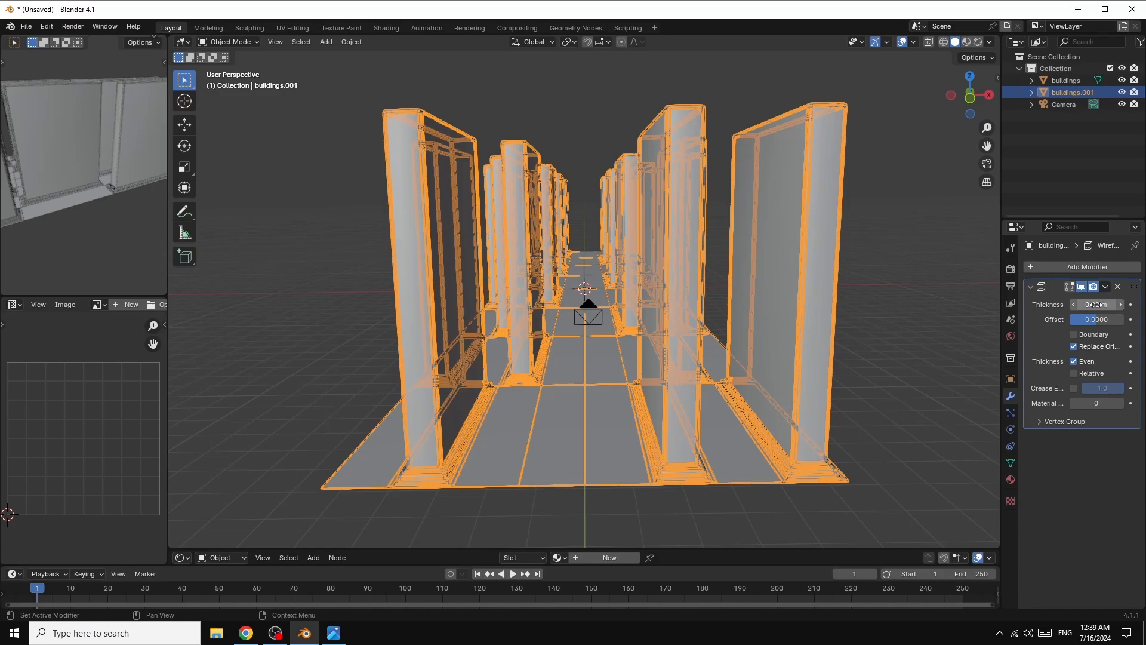
drag(1098, 304, 1145, 305)
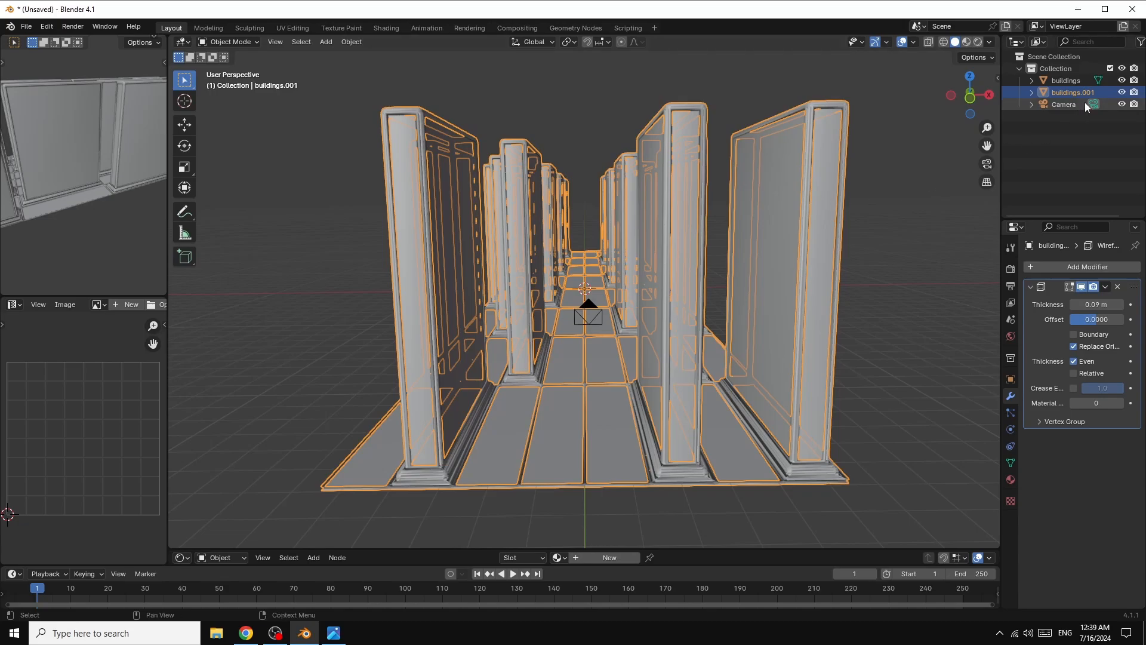
Scale the original buildings object to about 0.990 along Z and about 0.994 along X and Y
click(1067, 79)
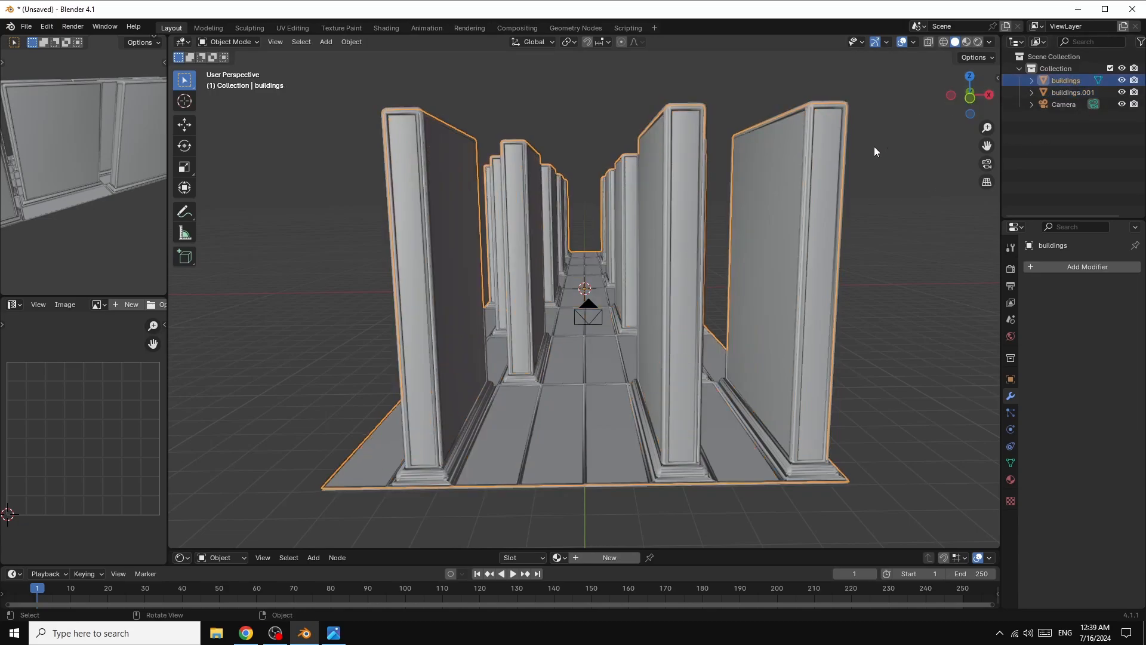
key(s)
key(z)
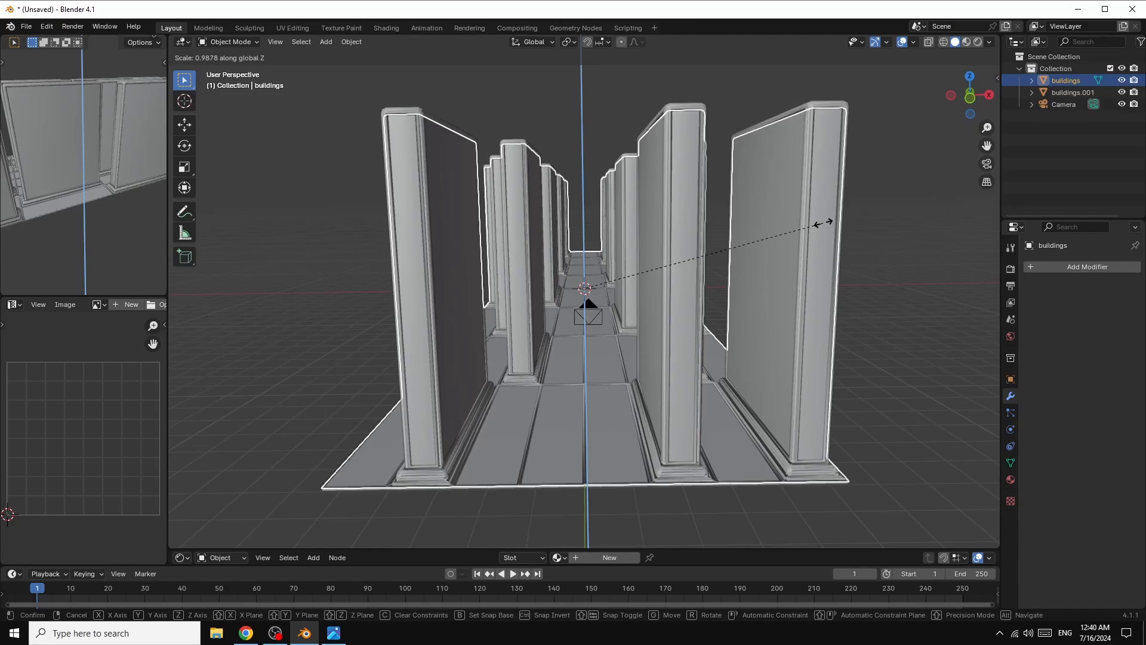
click(824, 224)
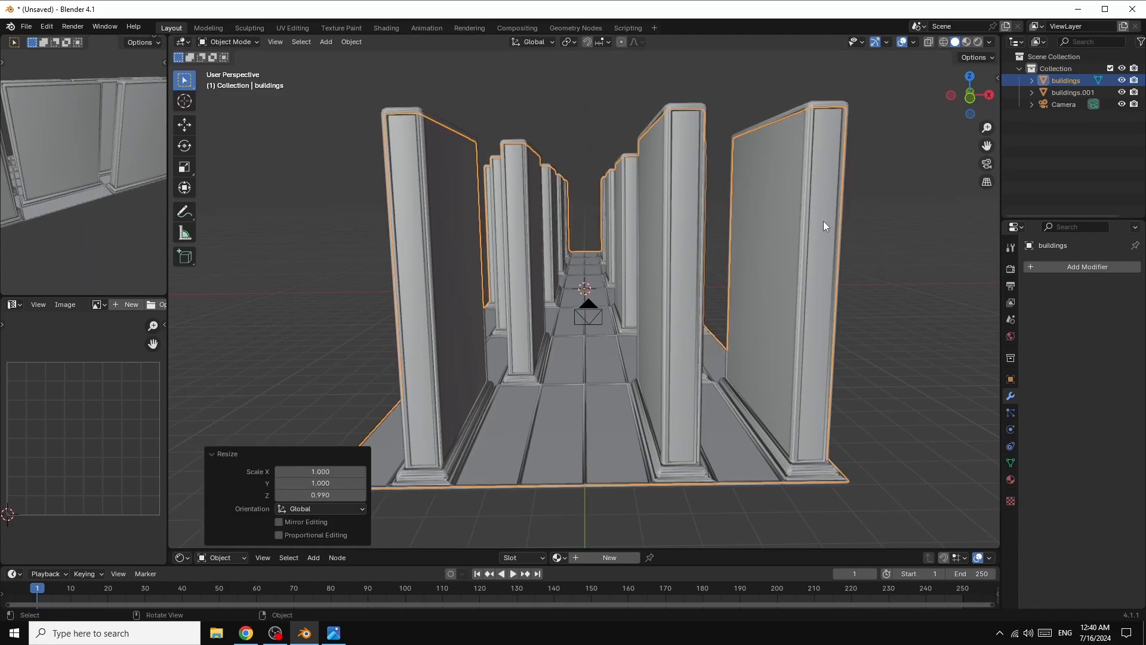
key(s)
key(shift+z)
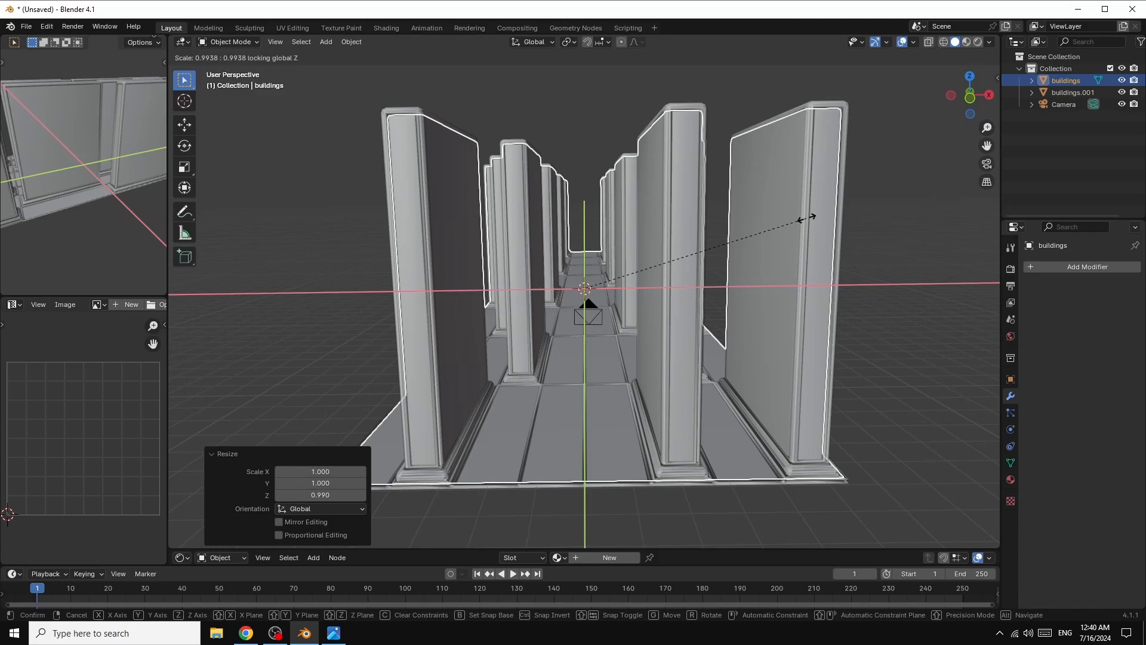
click(807, 217)
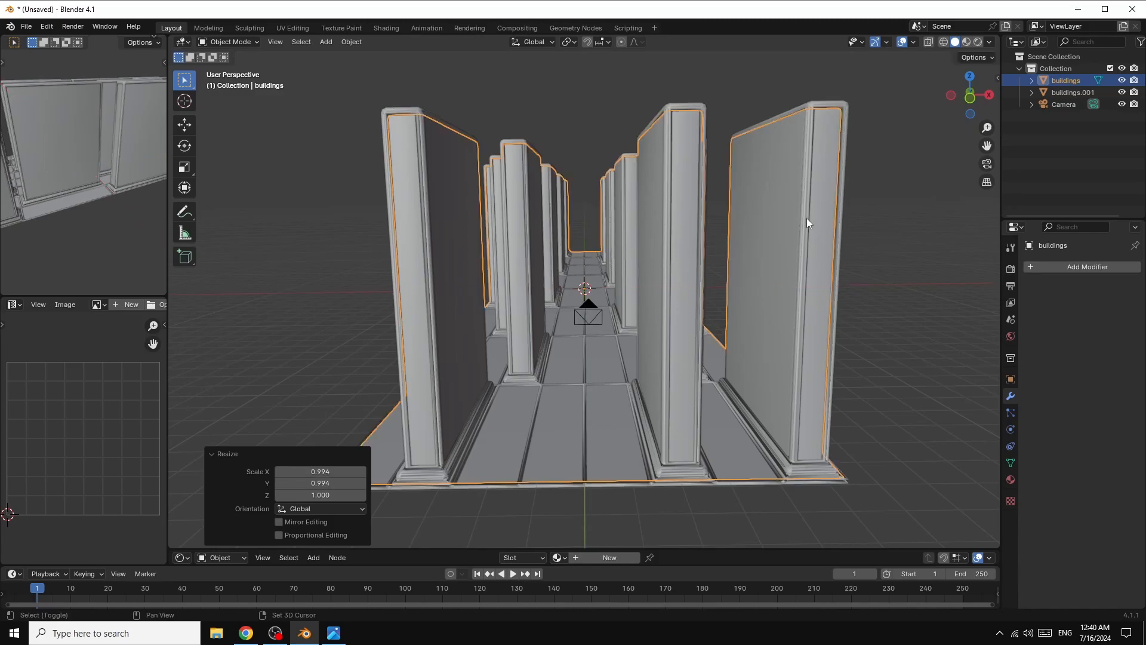
Add a plane at the world origin and scale it uniformly to about 5.5 times its size
click(326, 42)
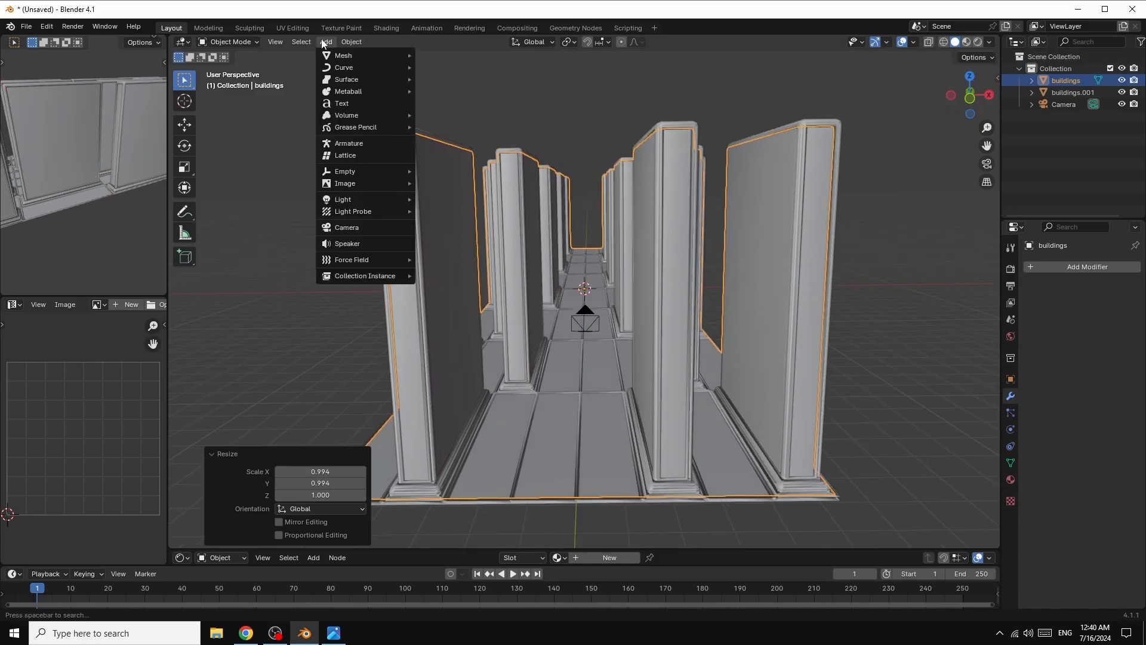
mouse_move(353, 55)
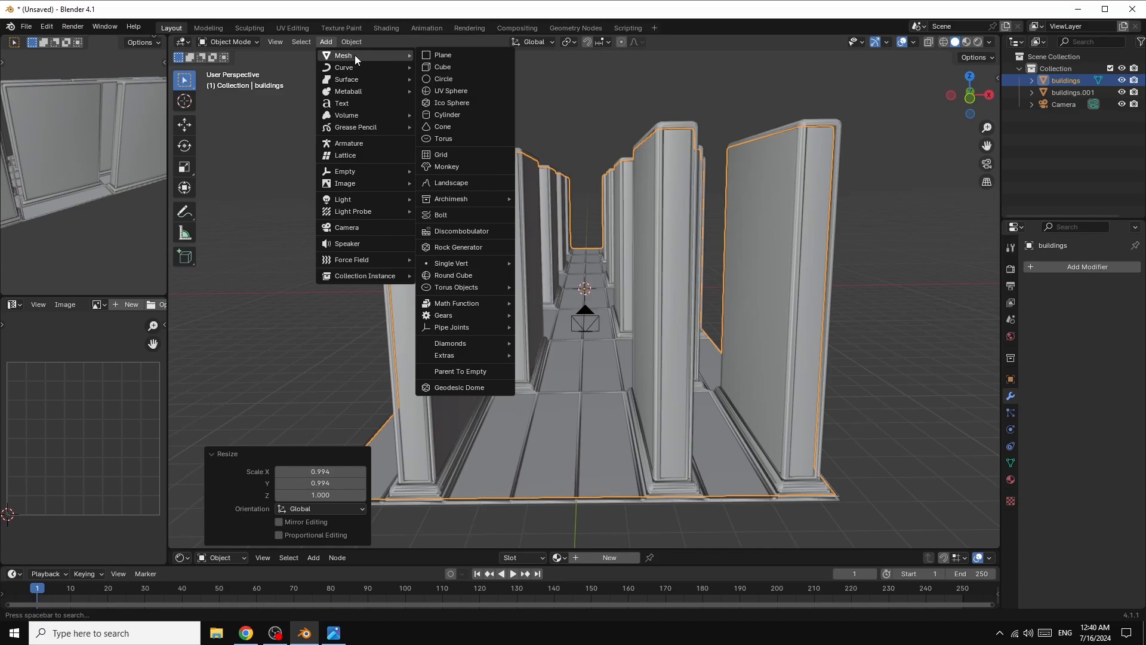
click(443, 55)
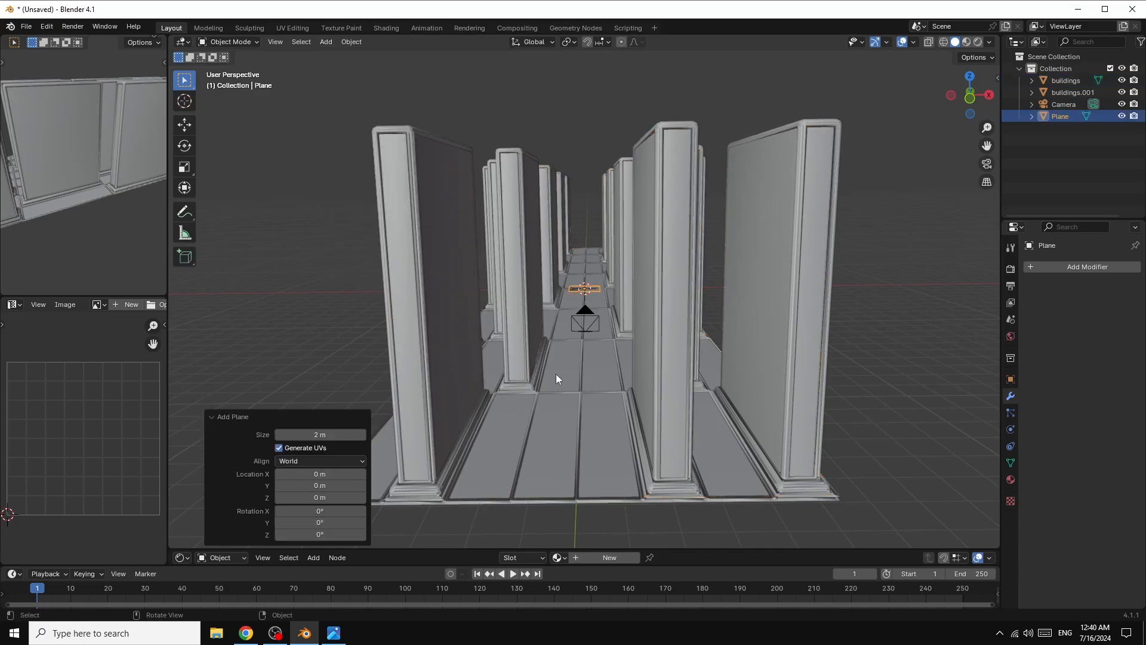
key(s)
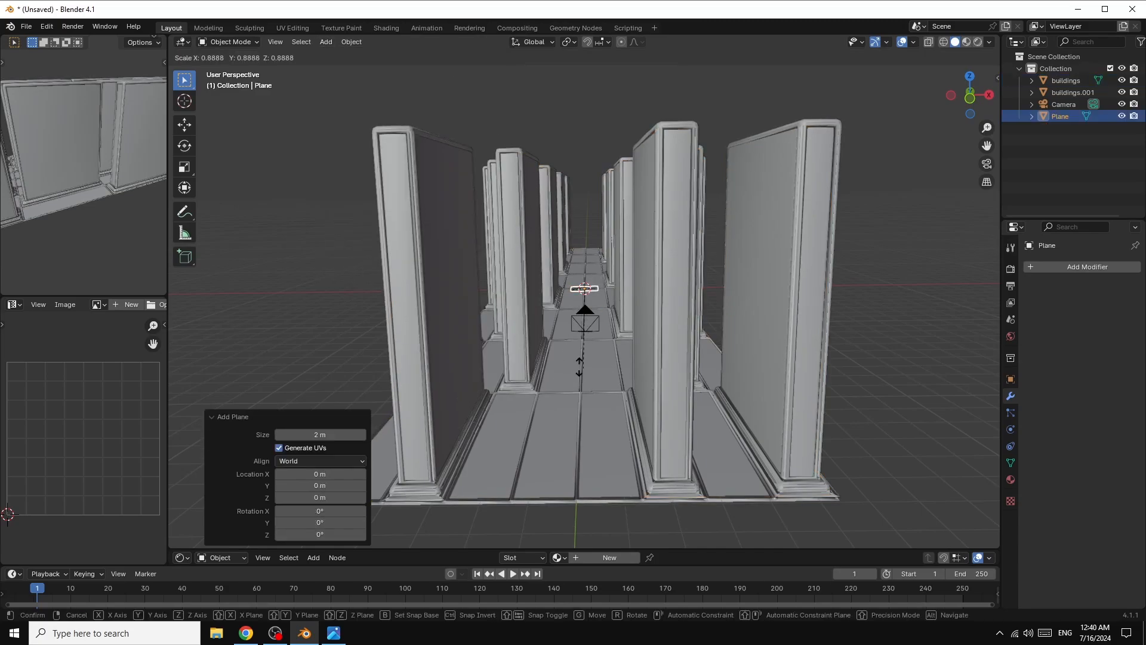
click(958, 487)
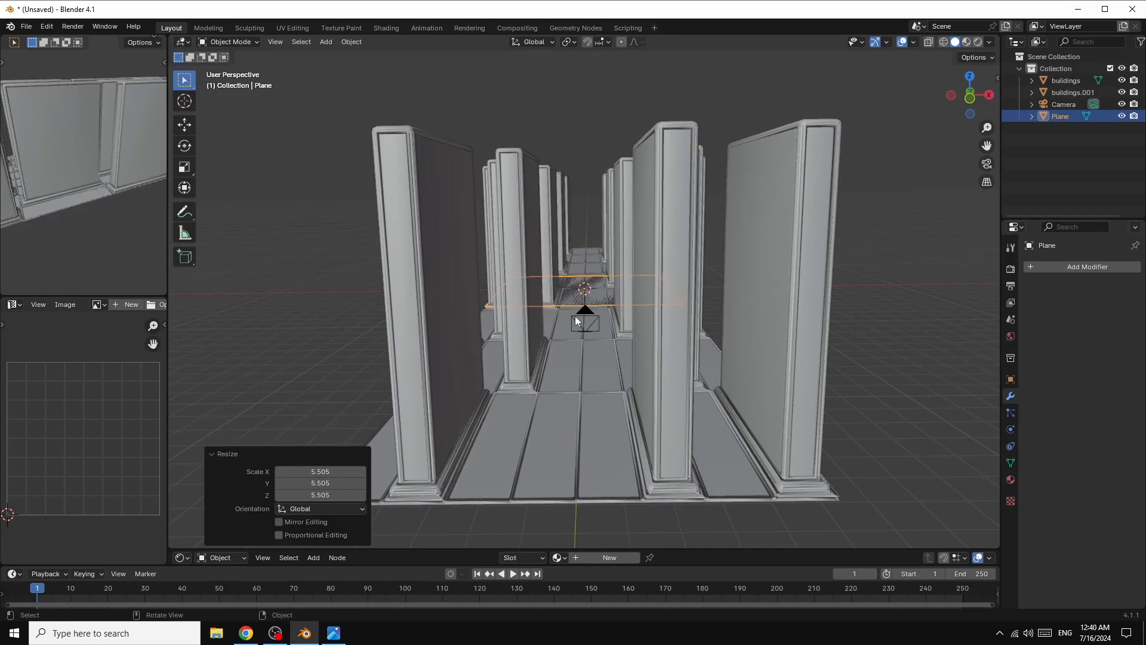
Stretch the new plane by about 4.67 along Y and about 1.275 along X to span the whole street
key(s)
key(y)
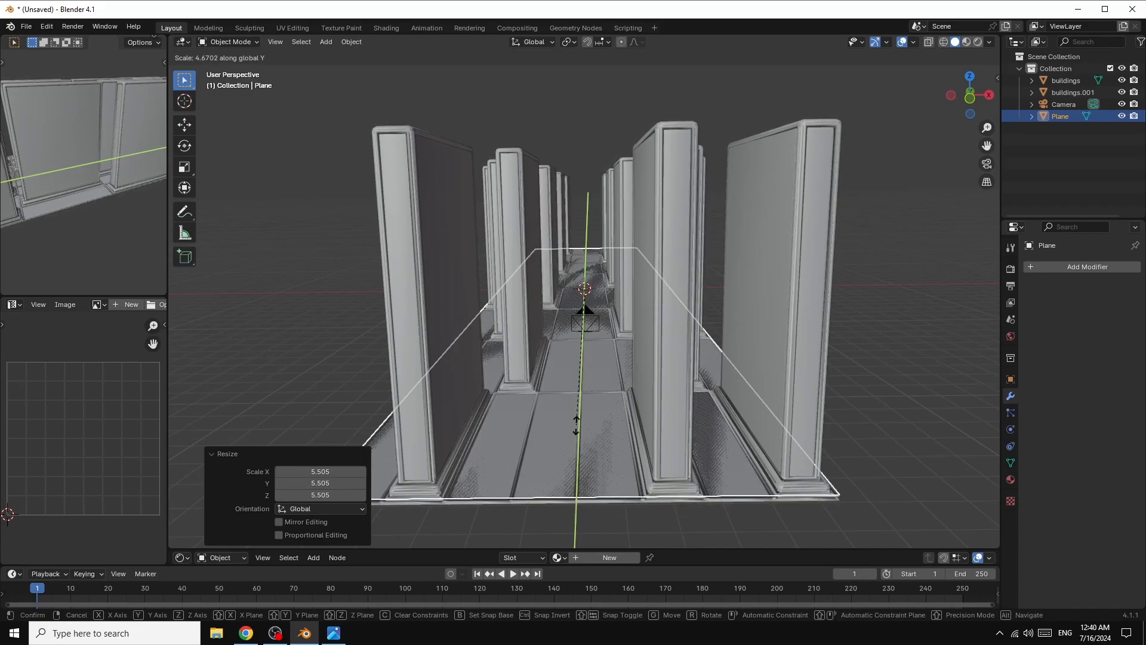
click(576, 425)
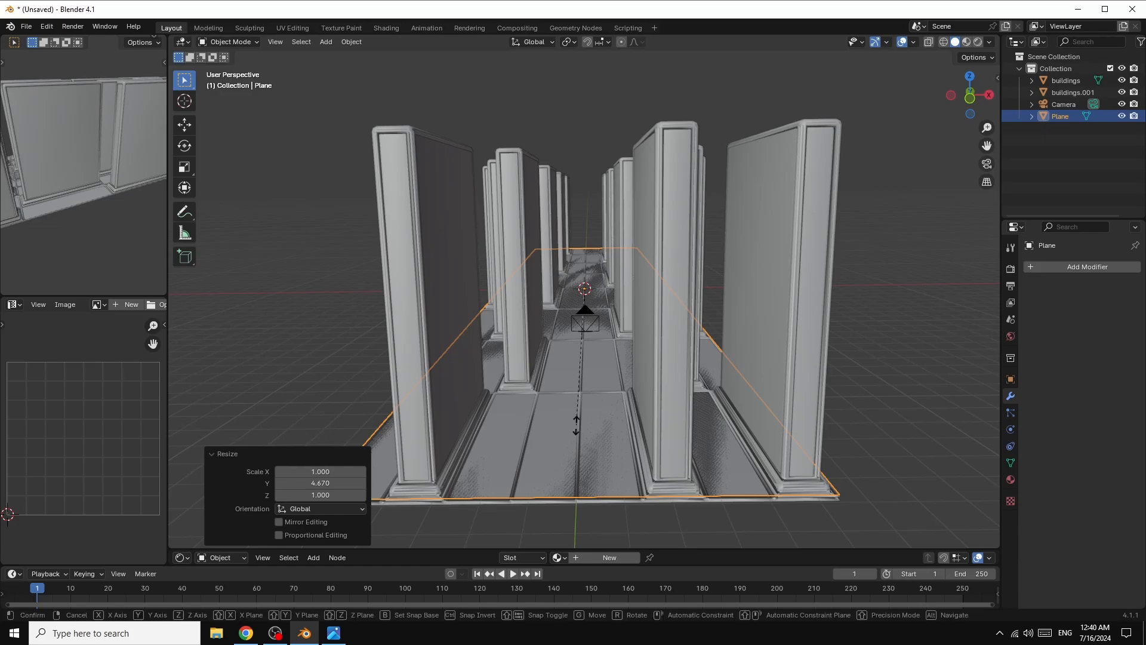
key(s)
key(x)
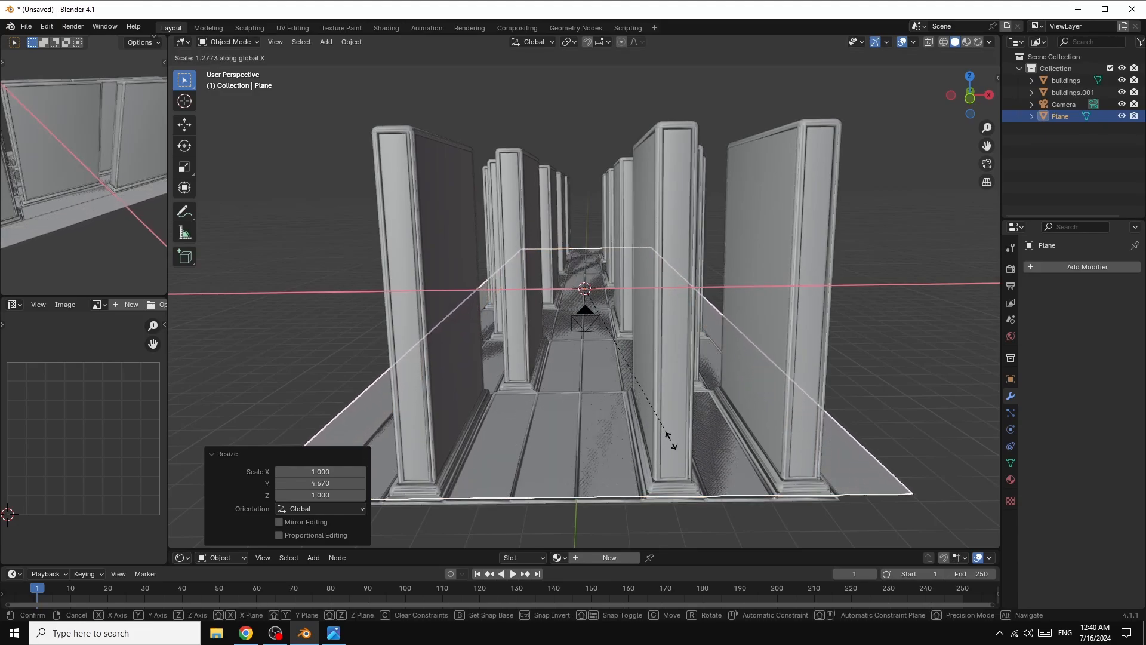
click(651, 434)
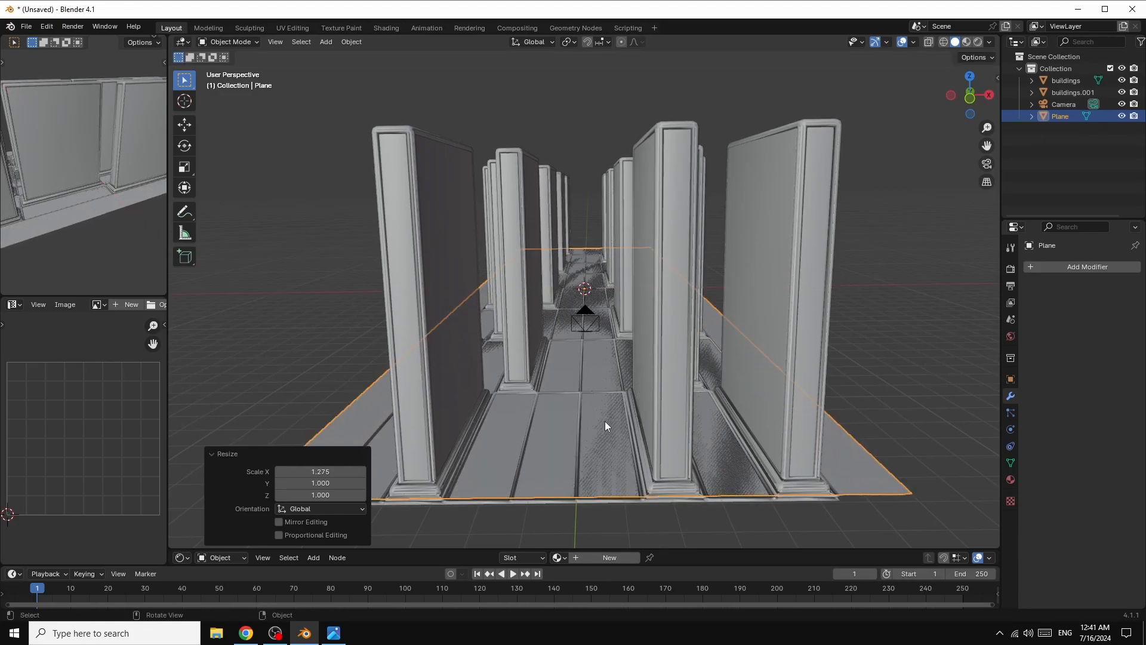
Lower the ground plane about 0.12 m along Z, just beneath the street floor
key(g)
key(z)
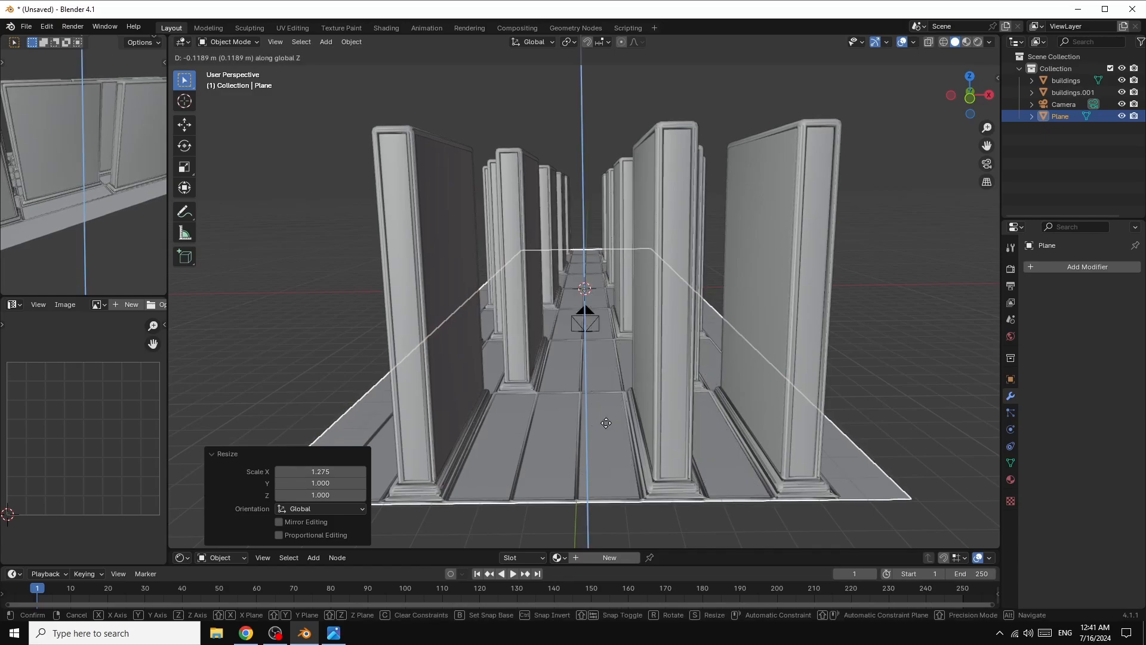
click(606, 423)
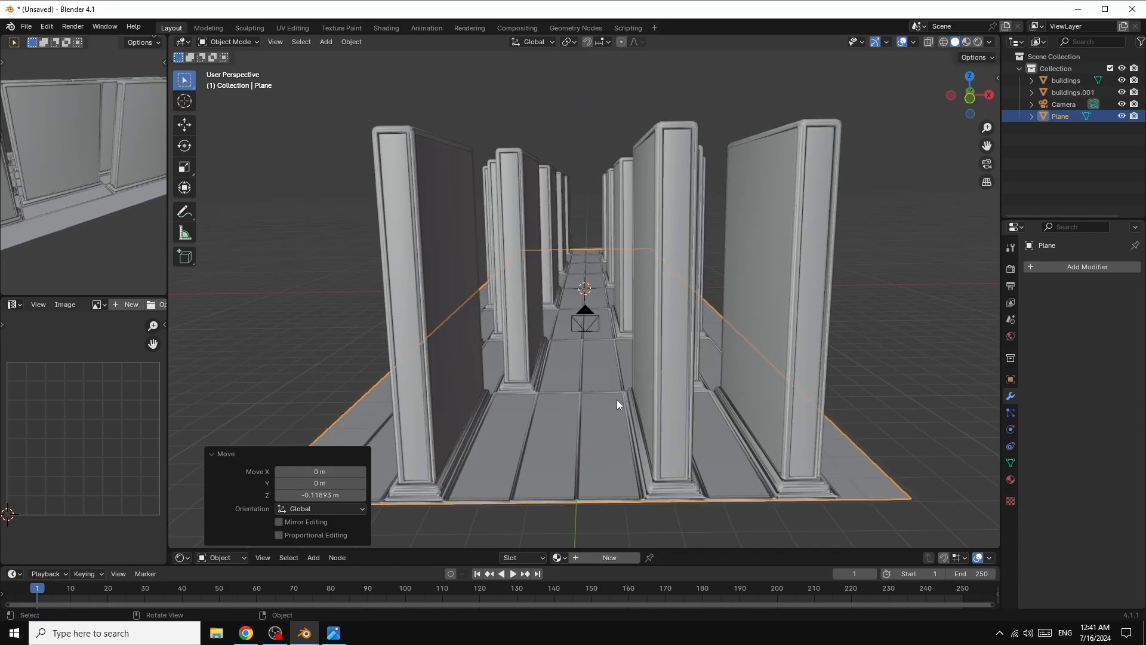
Add a 2 m cube at the world origin and set its Y rotation to 45°
click(326, 43)
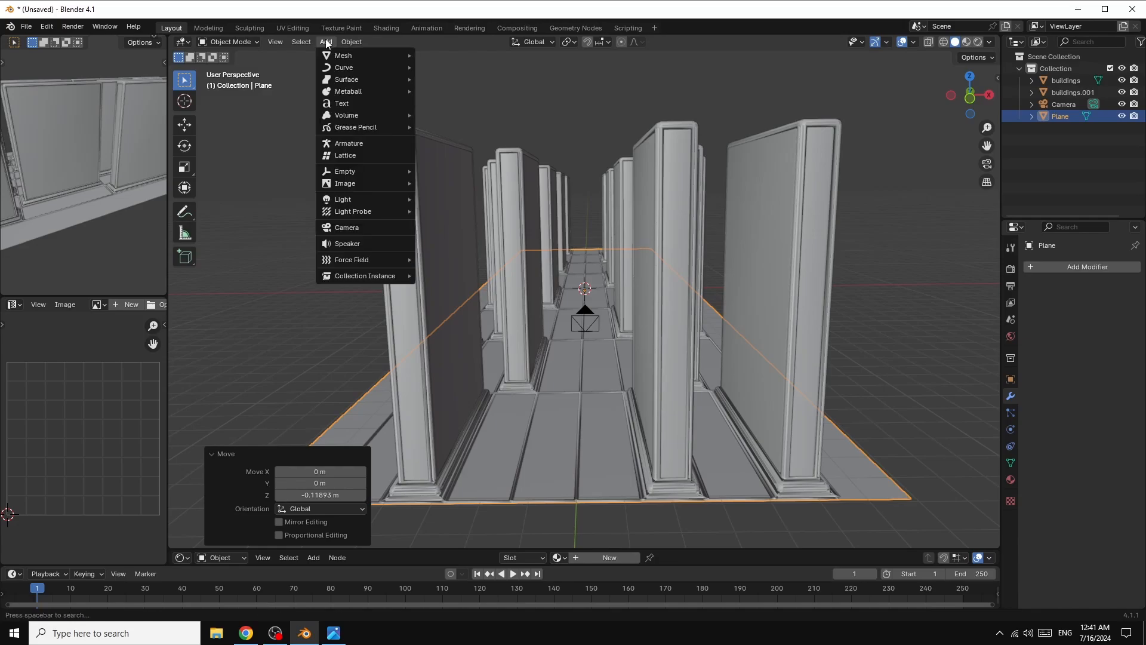
mouse_move(345, 55)
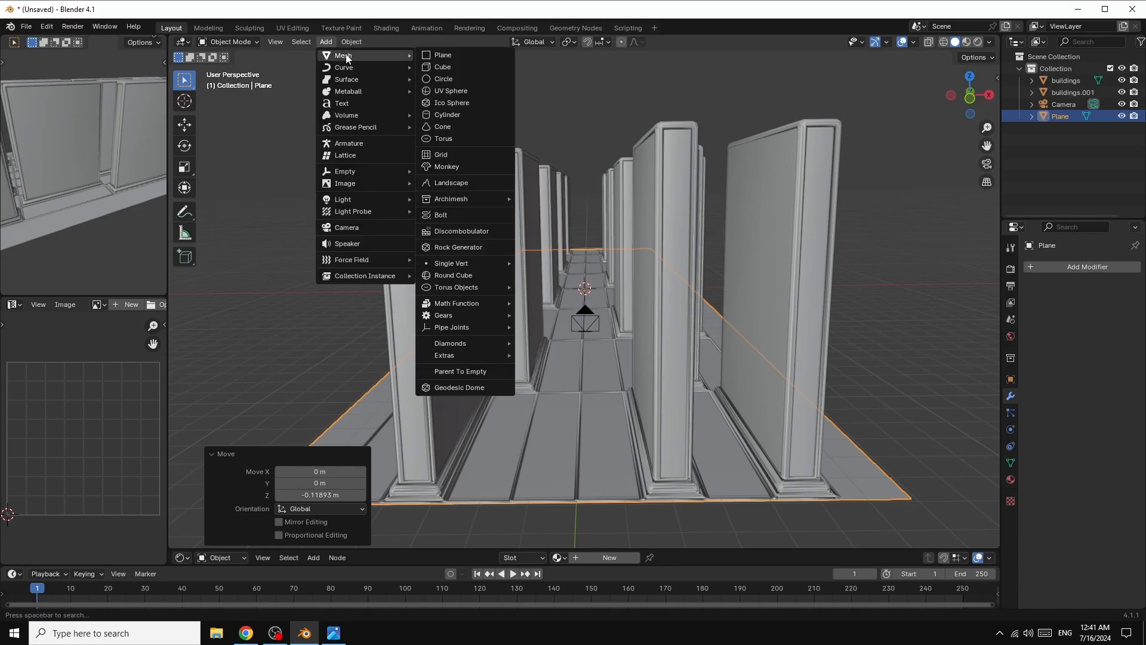
click(446, 67)
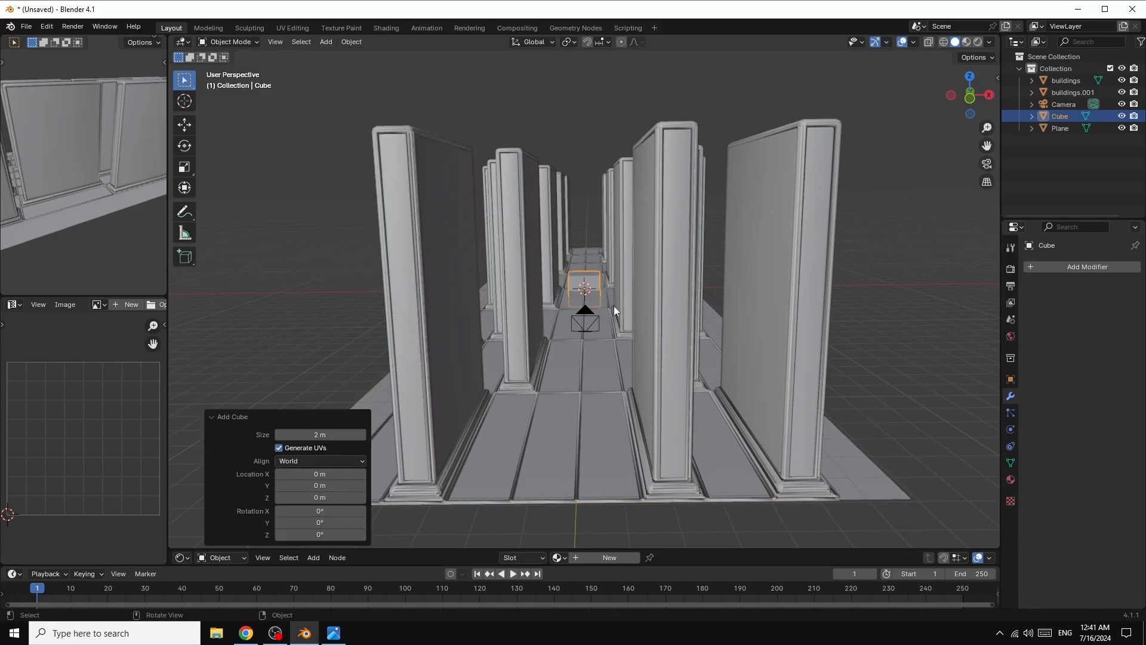
click(1011, 380)
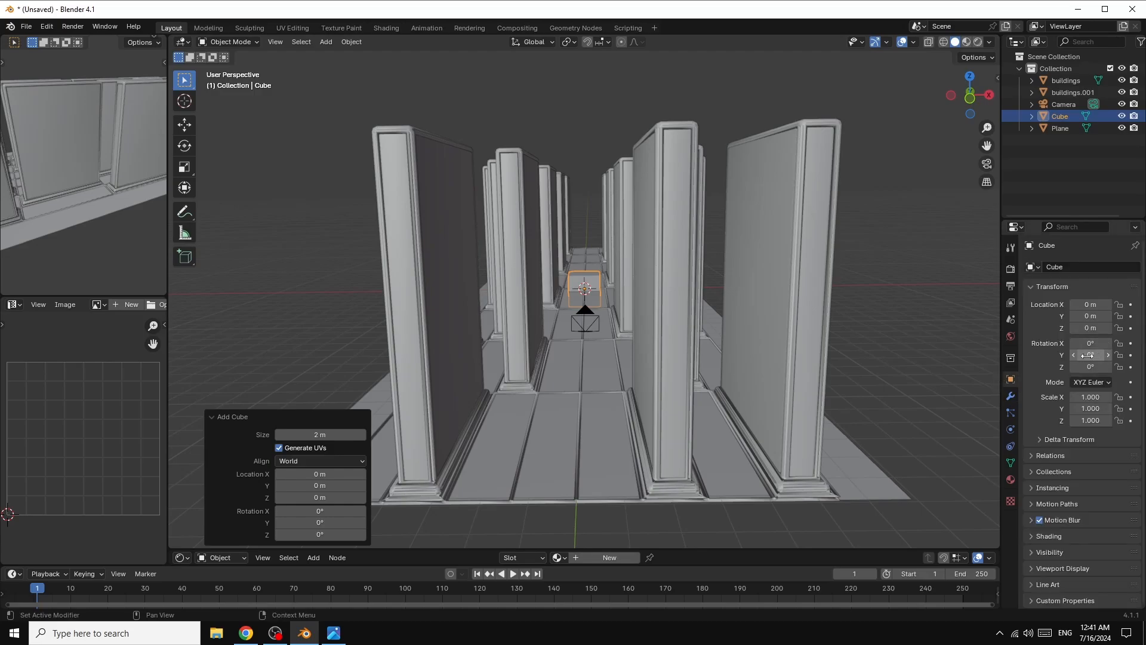
mouse_move(1087, 355)
mouse_down()
mouse_move(1097, 356)
mouse_move(1077, 356)
mouse_up()
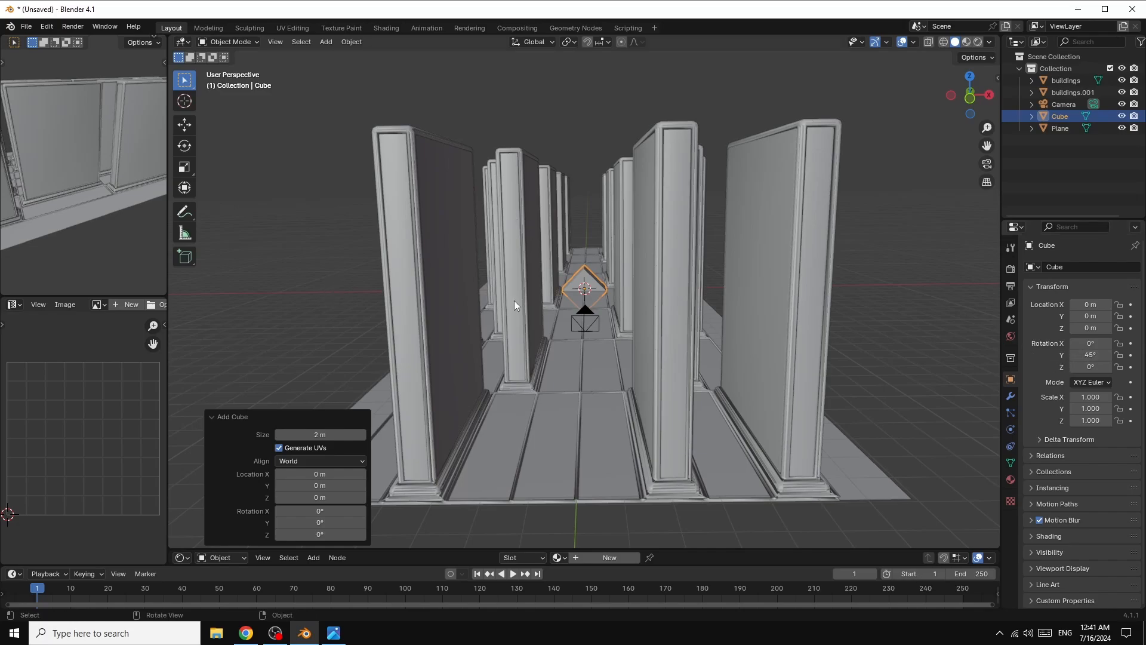
Raise the rotated cube about 1.63 m along Z and hide the buildings and buildings.001 objects in the viewport
key(g)
key(z)
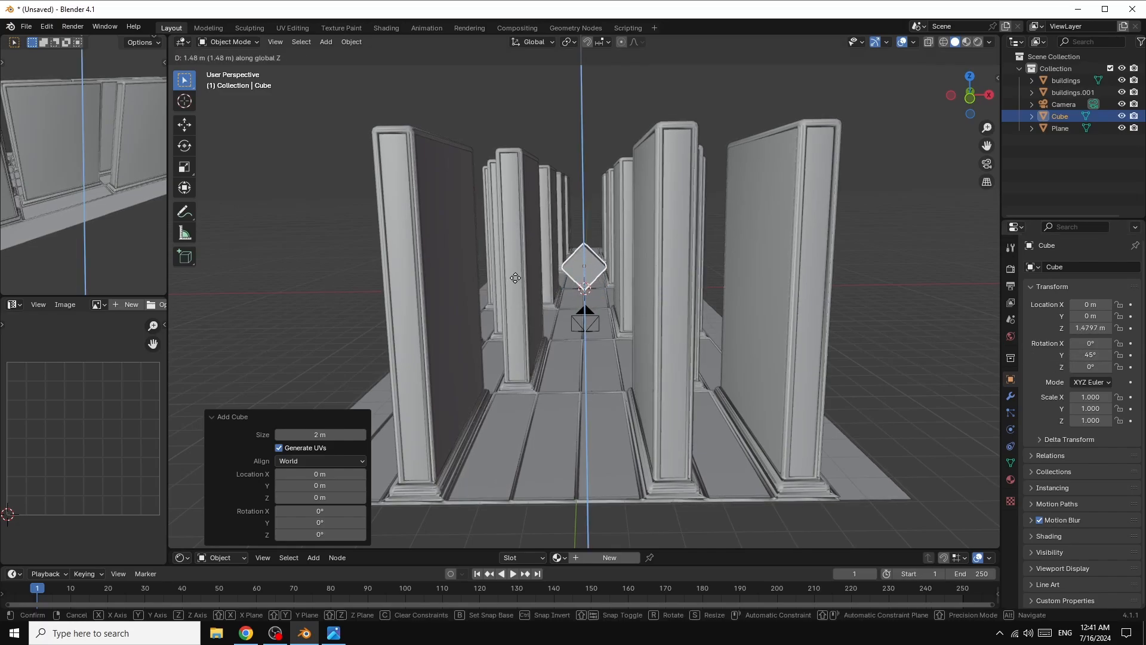
click(515, 272)
click(1121, 80)
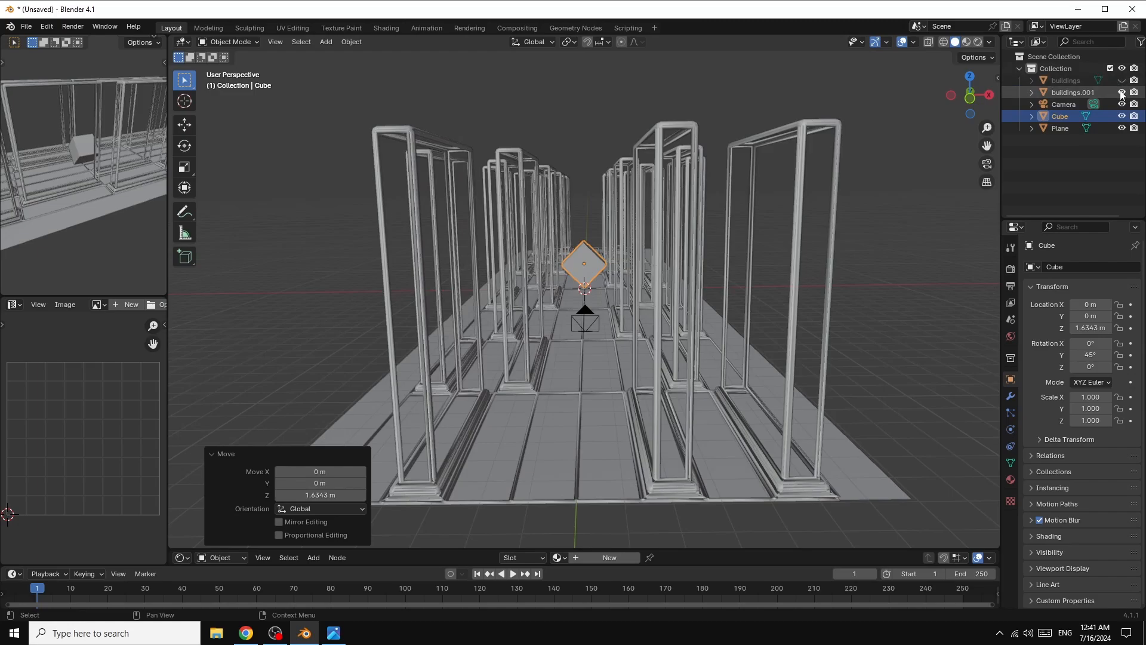
click(1122, 92)
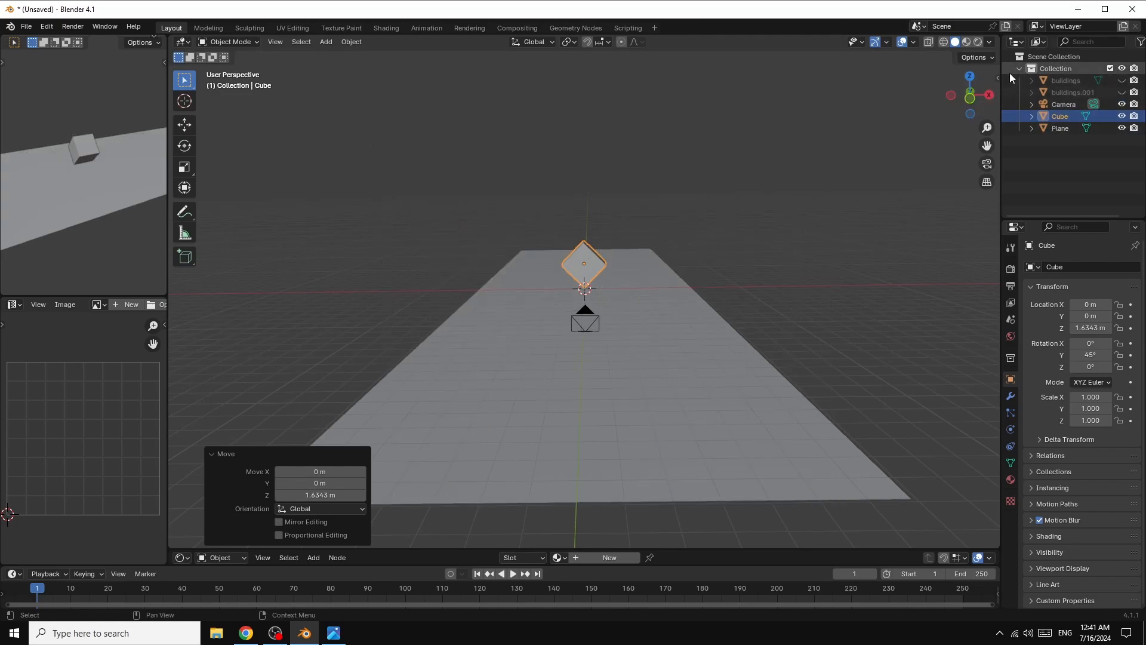
Extrude all of the cube's faces outward along their normals in Edit Mode, and return to Object Mode
drag(970, 95, 935, 98)
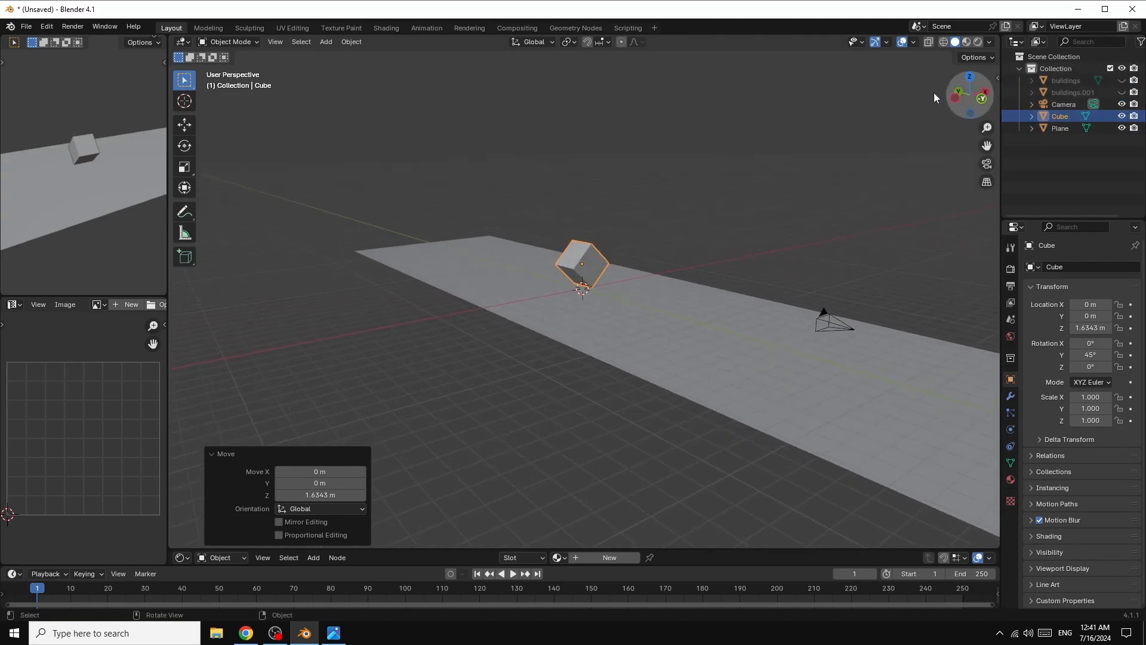
click(227, 42)
click(239, 69)
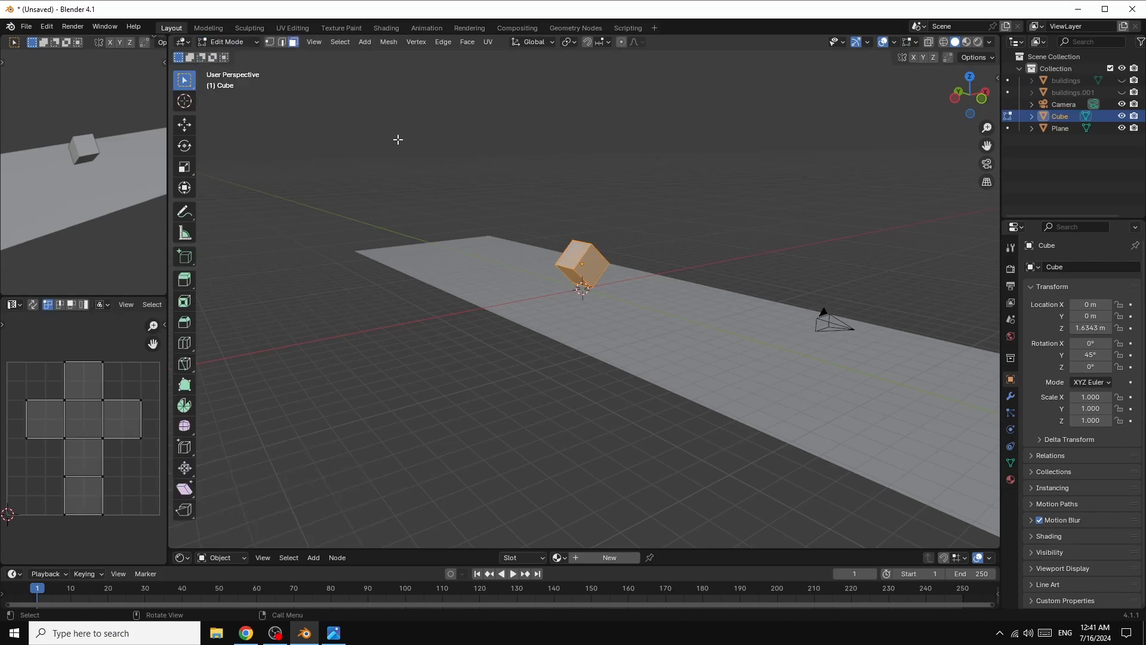
click(292, 43)
click(463, 41)
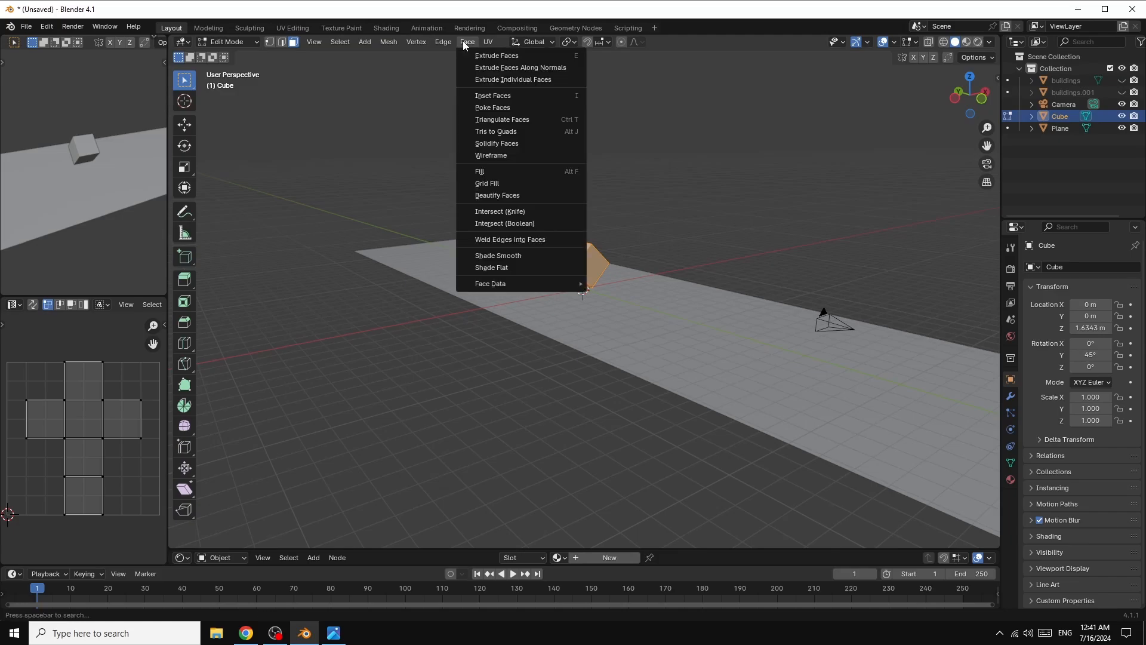
click(530, 68)
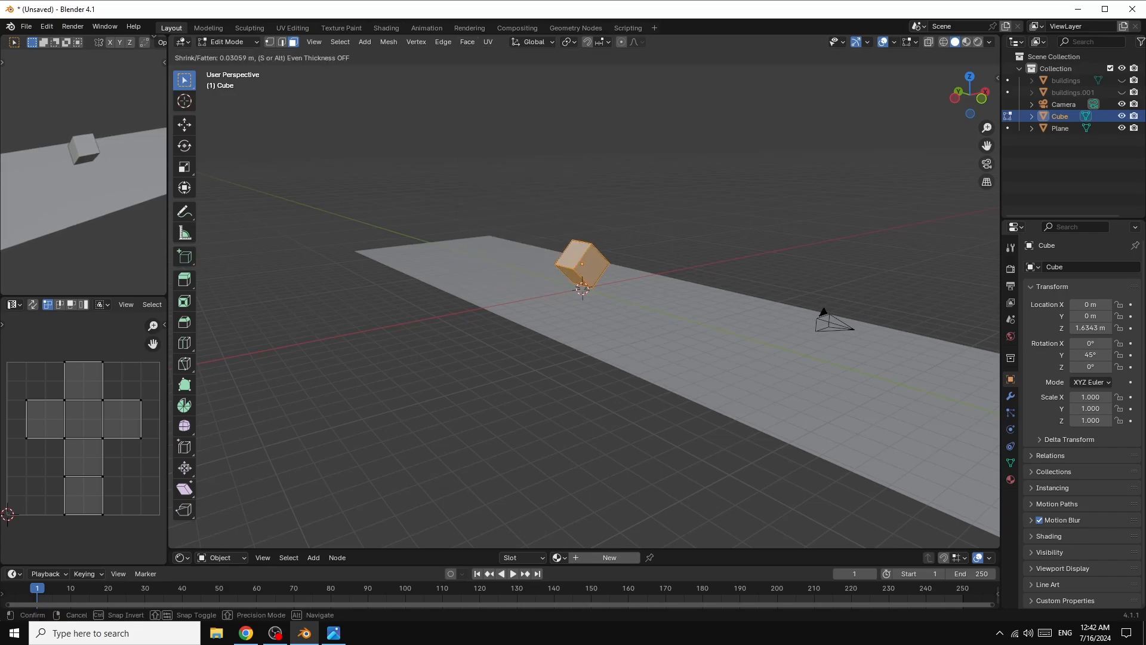
click(565, 381)
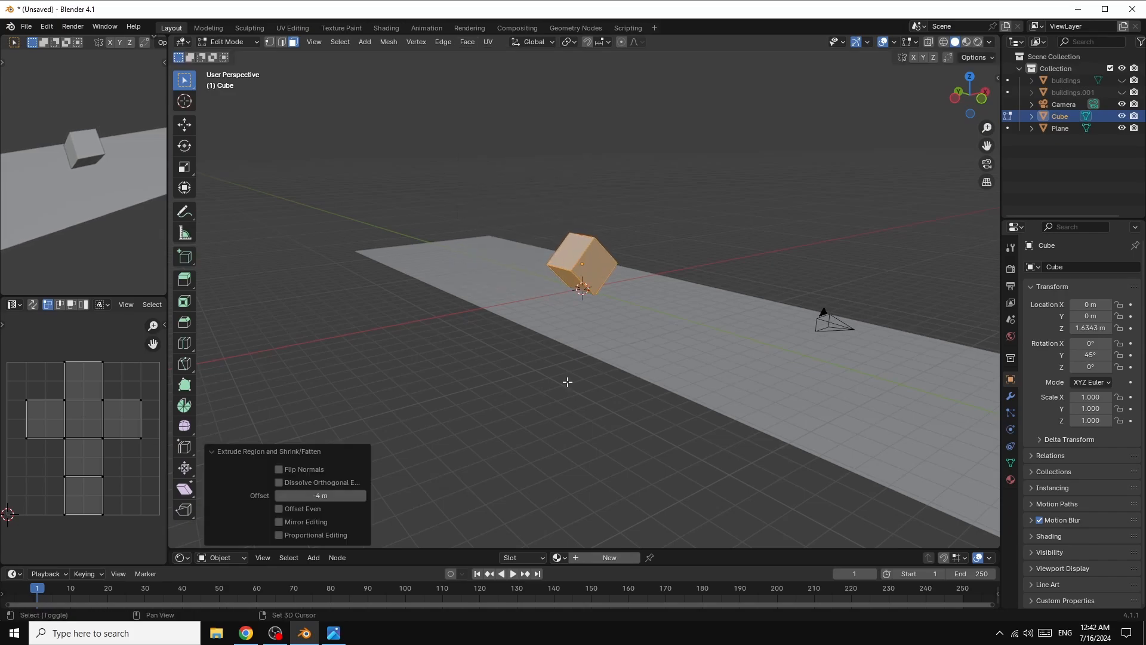
click(235, 38)
click(238, 55)
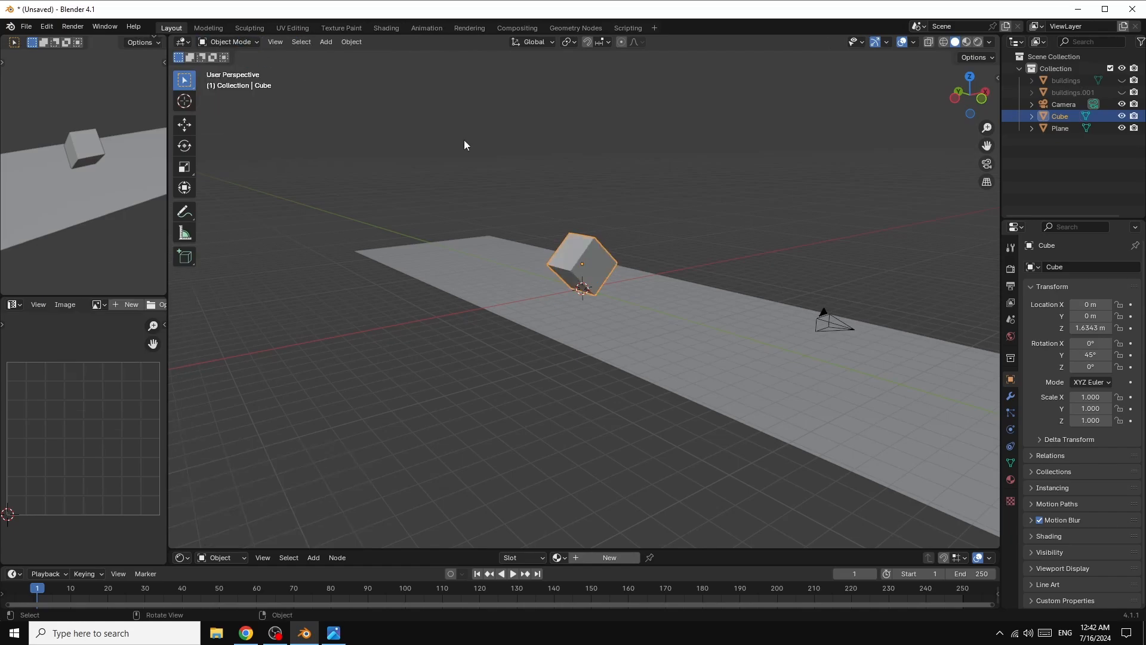
Give the extruded cube a Wireframe modifier with a thickness of 0.092 m
drag(970, 95, 938, 99)
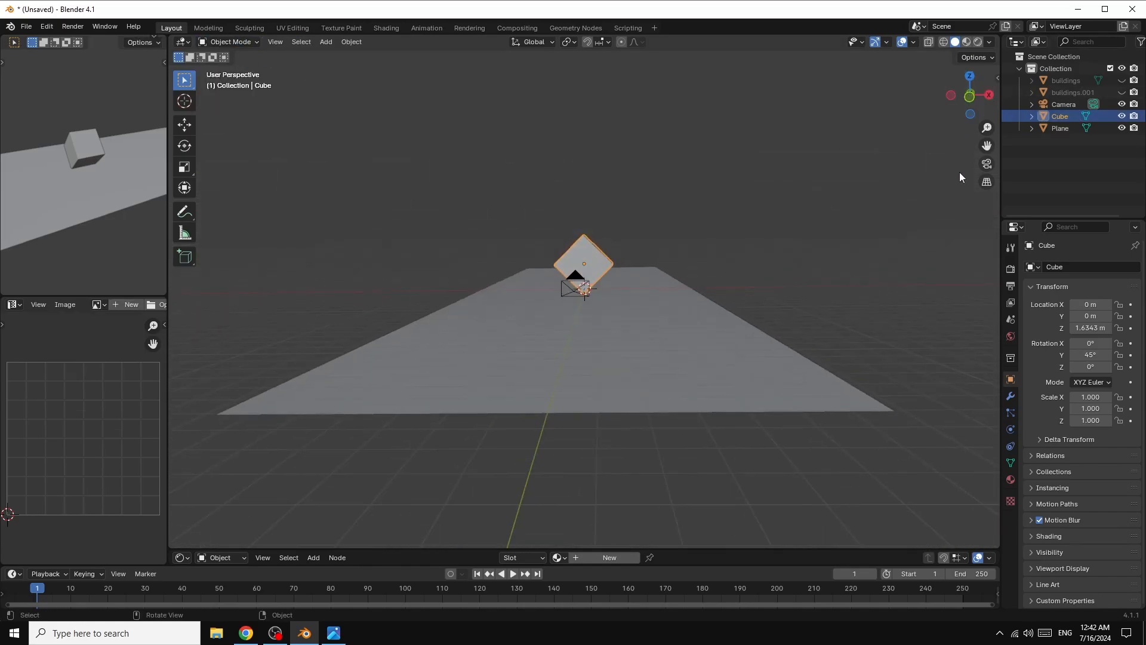
click(1013, 396)
click(1093, 264)
mouse_move(1092, 266)
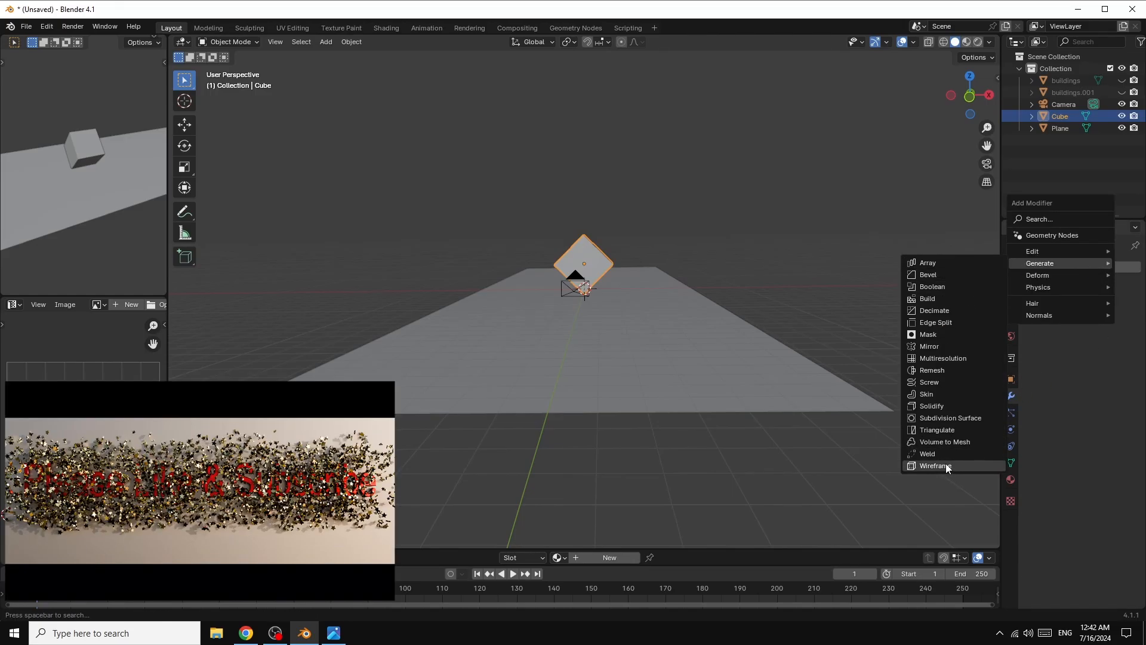
click(945, 464)
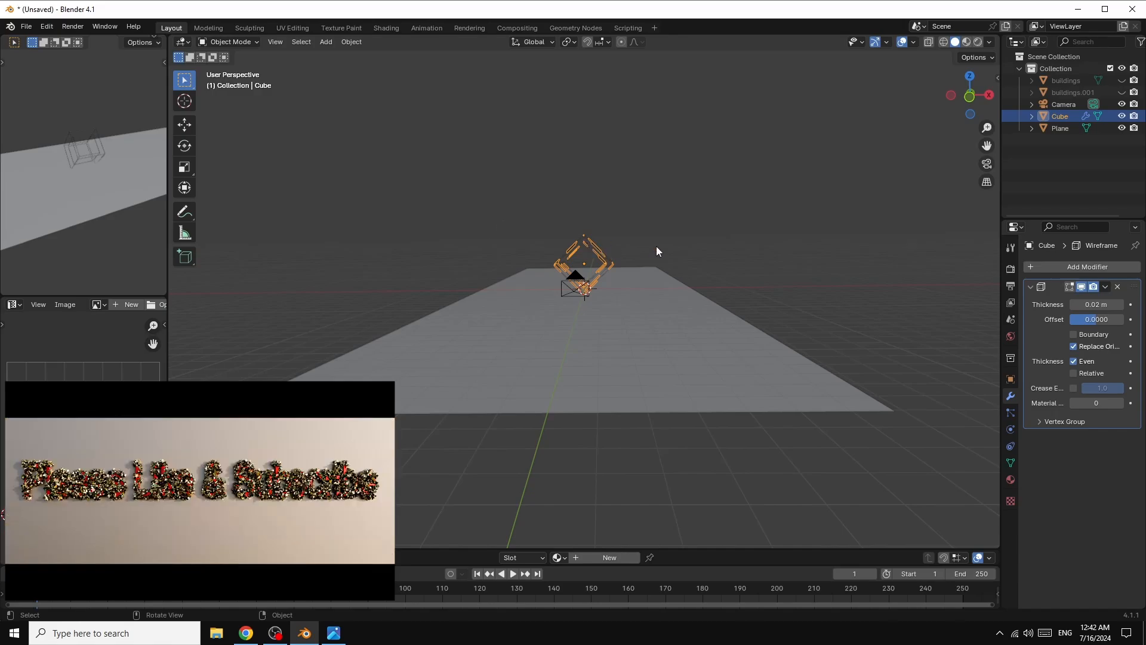
drag(1096, 304, 1136, 304)
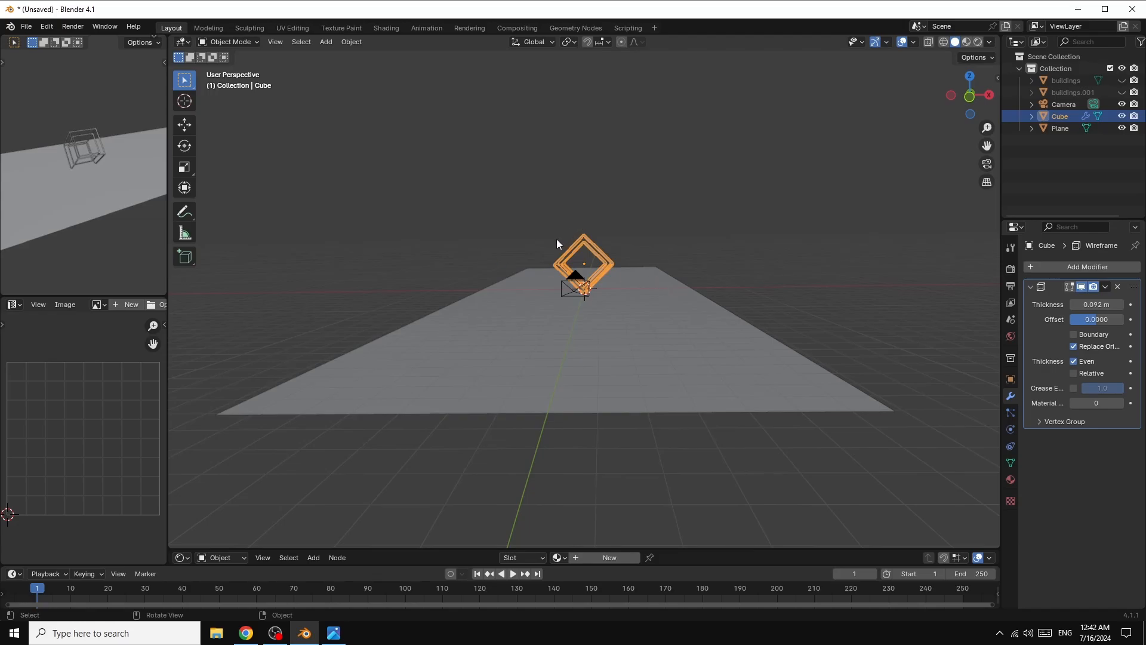
Raise the wireframe cube about 0.31 m along Z, clear of the ground plane
key(g)
key(z)
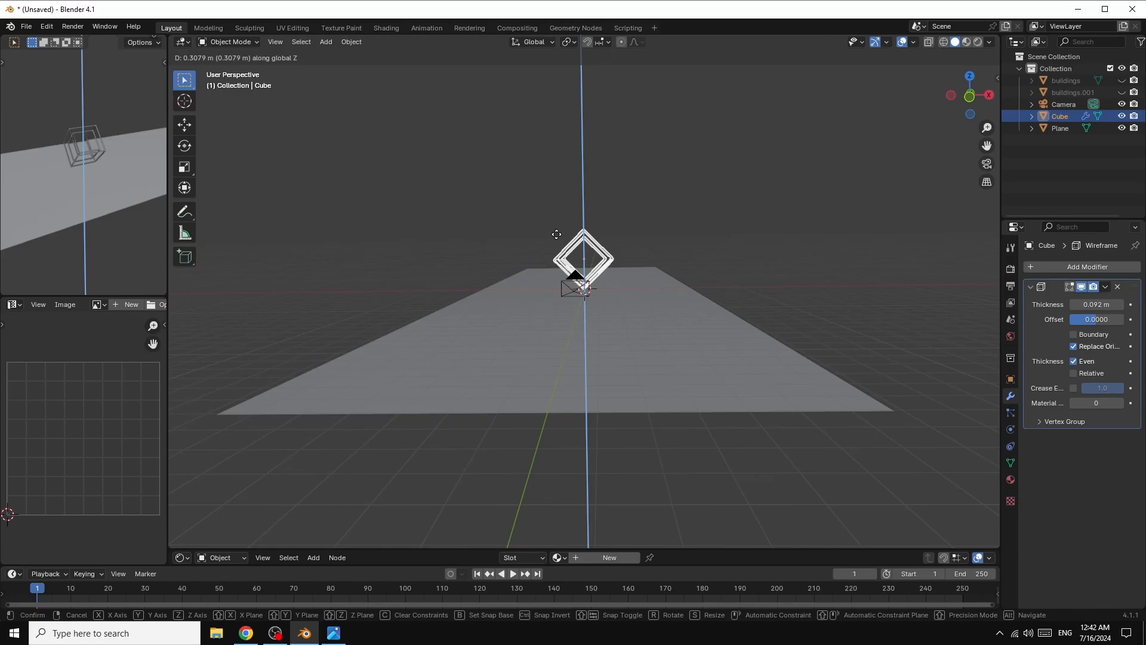
click(556, 234)
Duplicate the wireframe cube about 2.41 m straight up along Z and switch to the top view
right_click(588, 244)
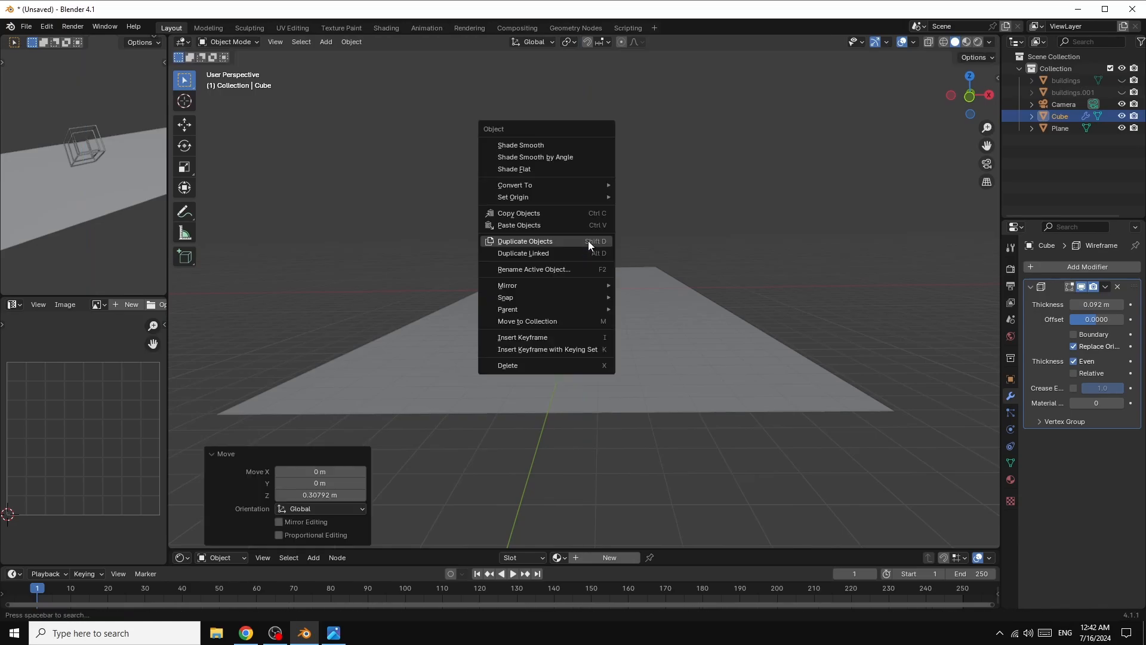
click(588, 241)
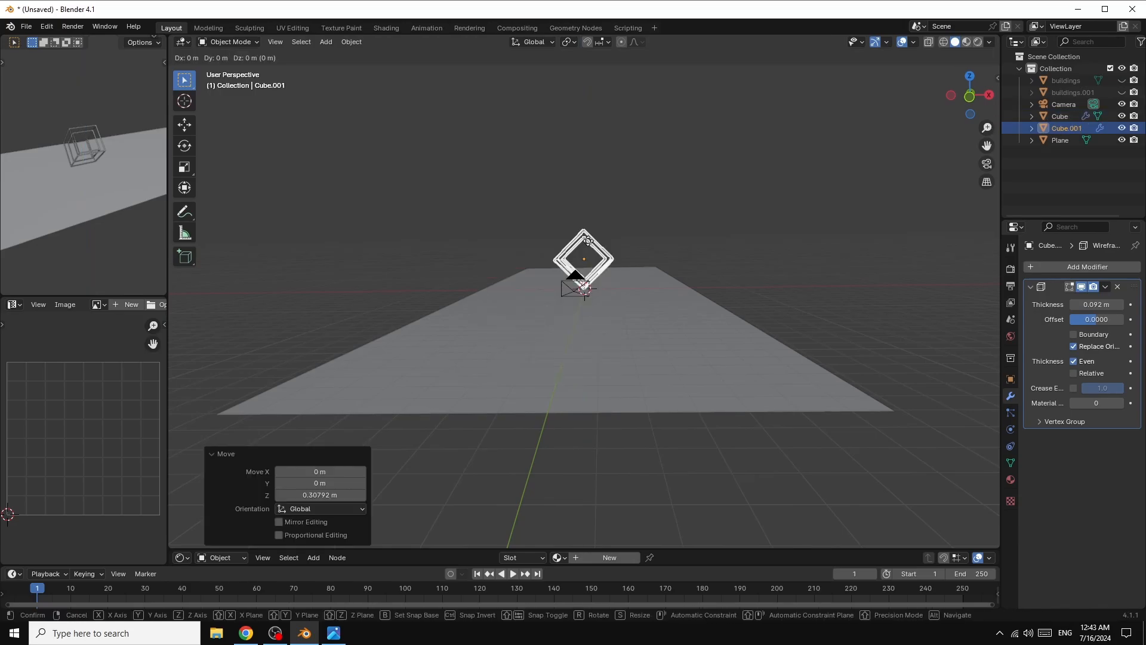
key(z)
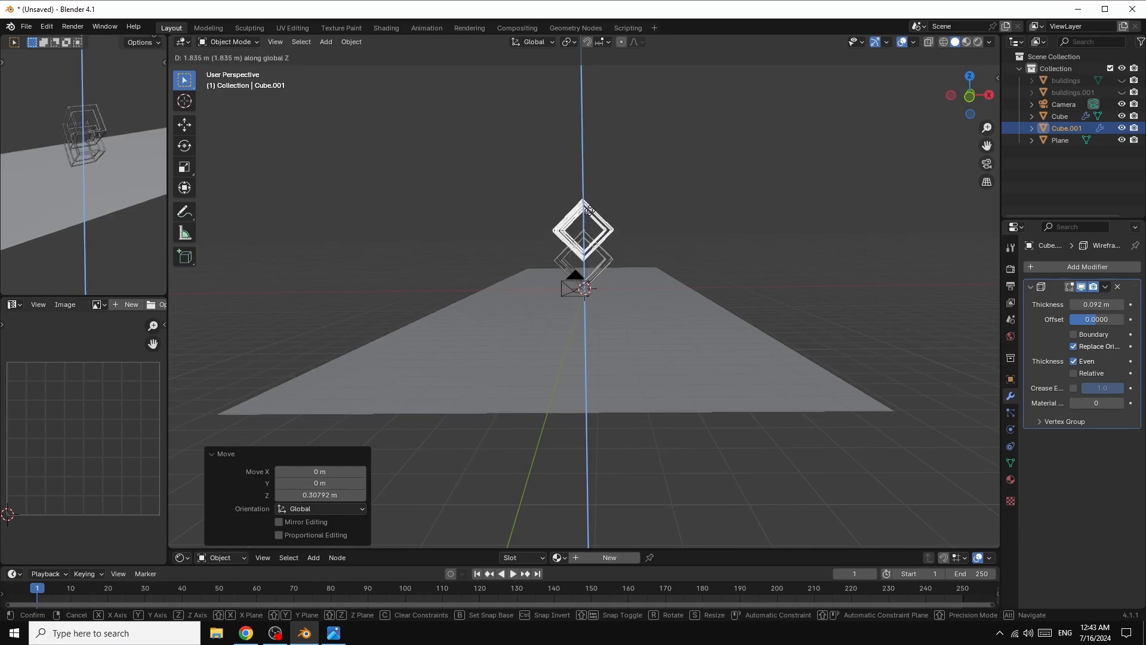
click(589, 203)
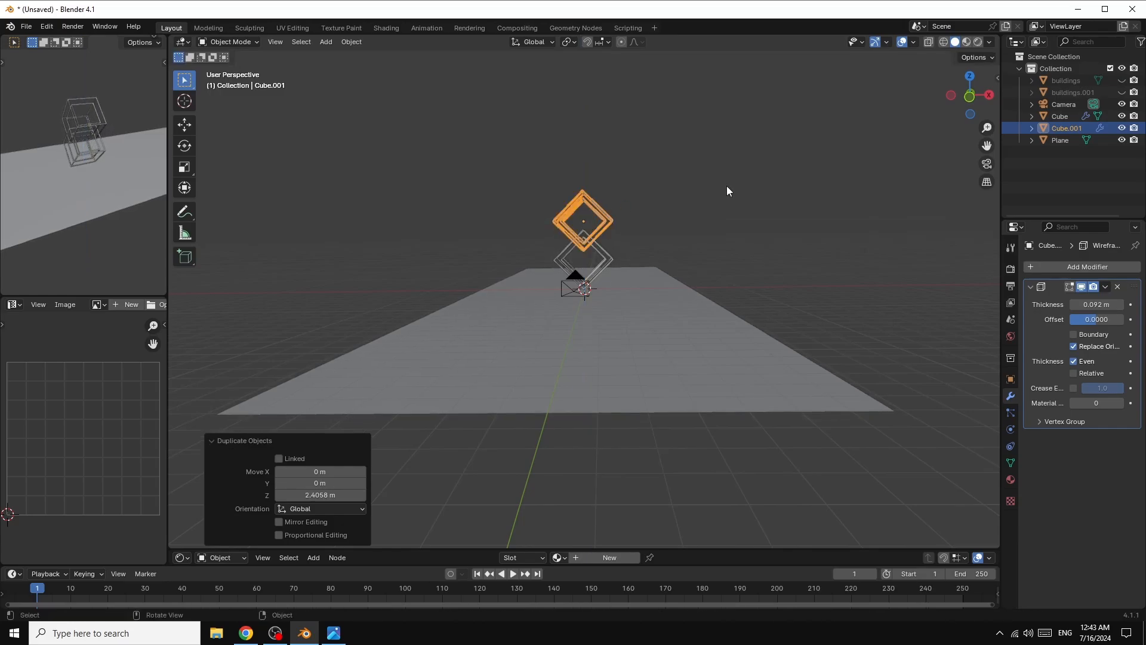
click(971, 76)
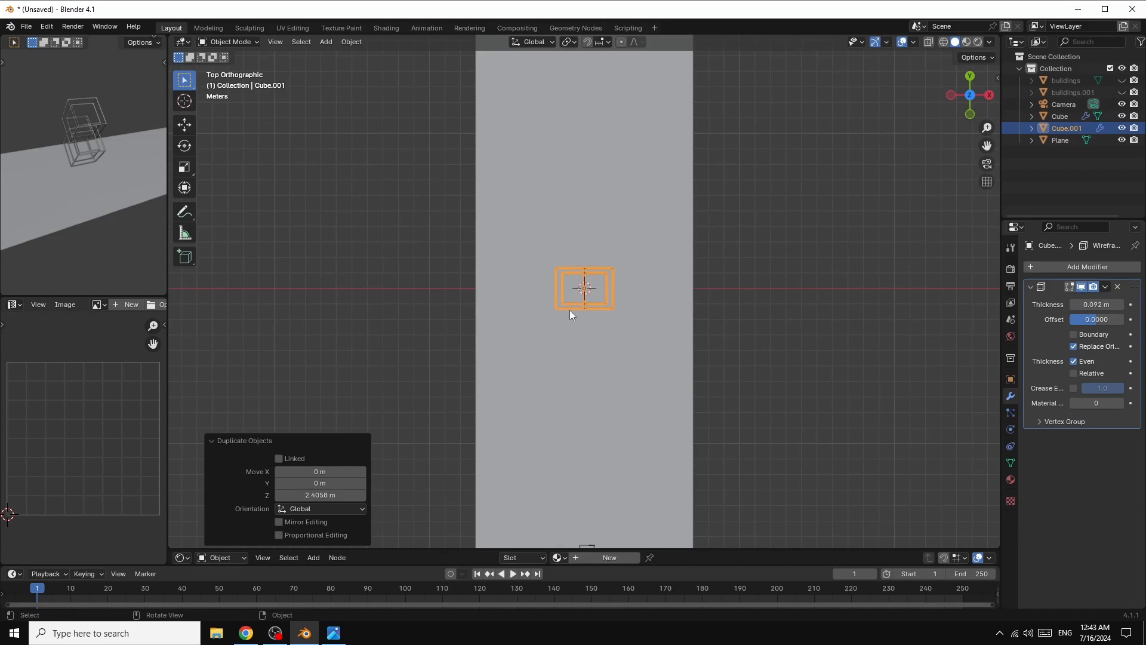
Shift the upper wireframe cube about -0.46 m along its local Y axis
key(g)
key(y)
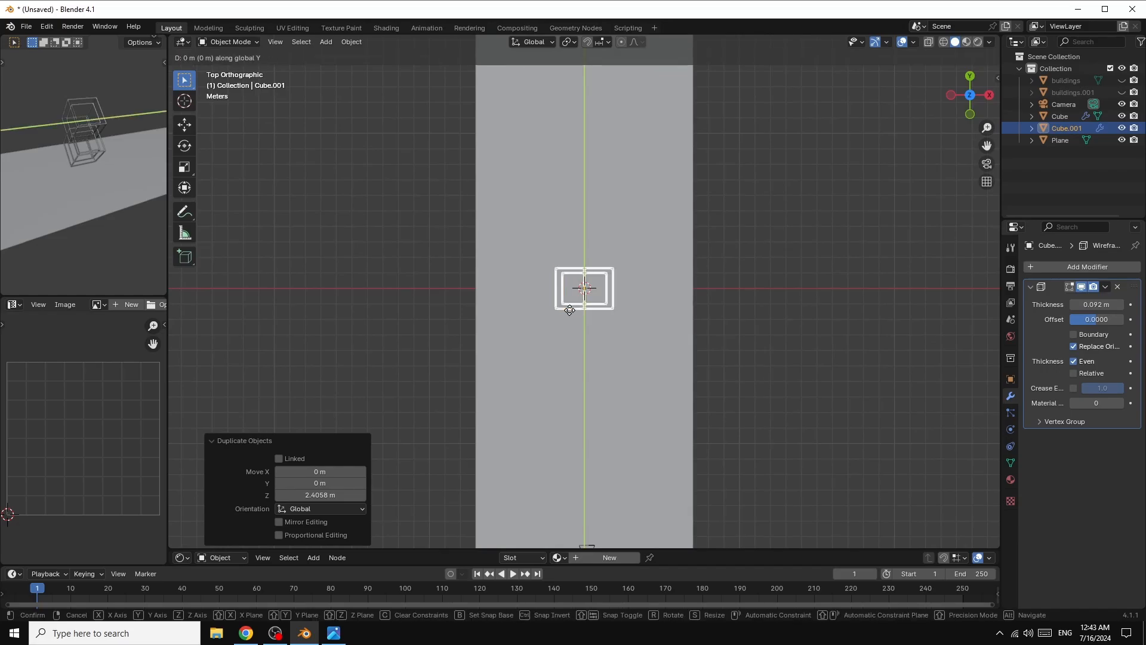
key(y)
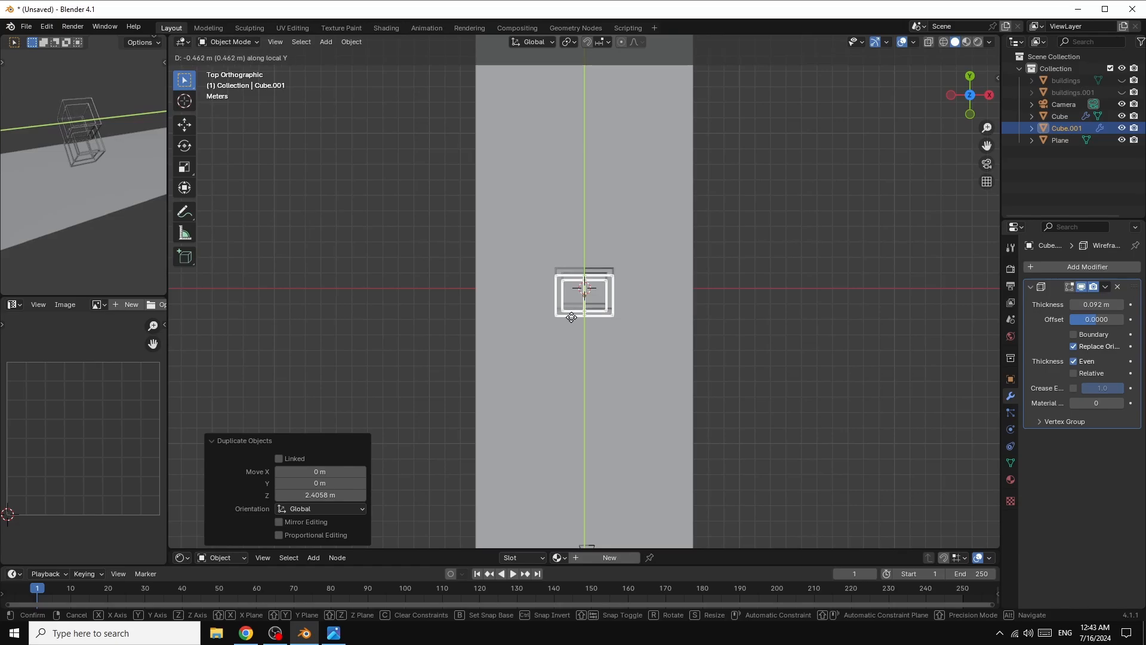
click(571, 317)
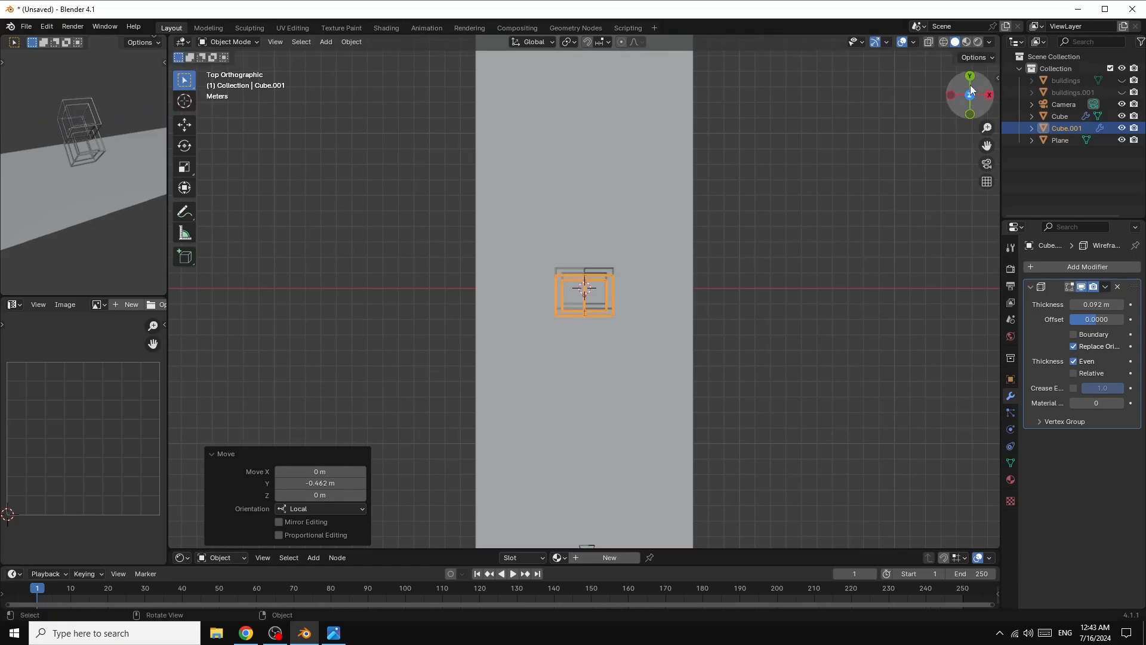
Select both stacked wireframe cubes together and move them about -21.94 m along the global Y axis
drag(971, 96, 970, 123)
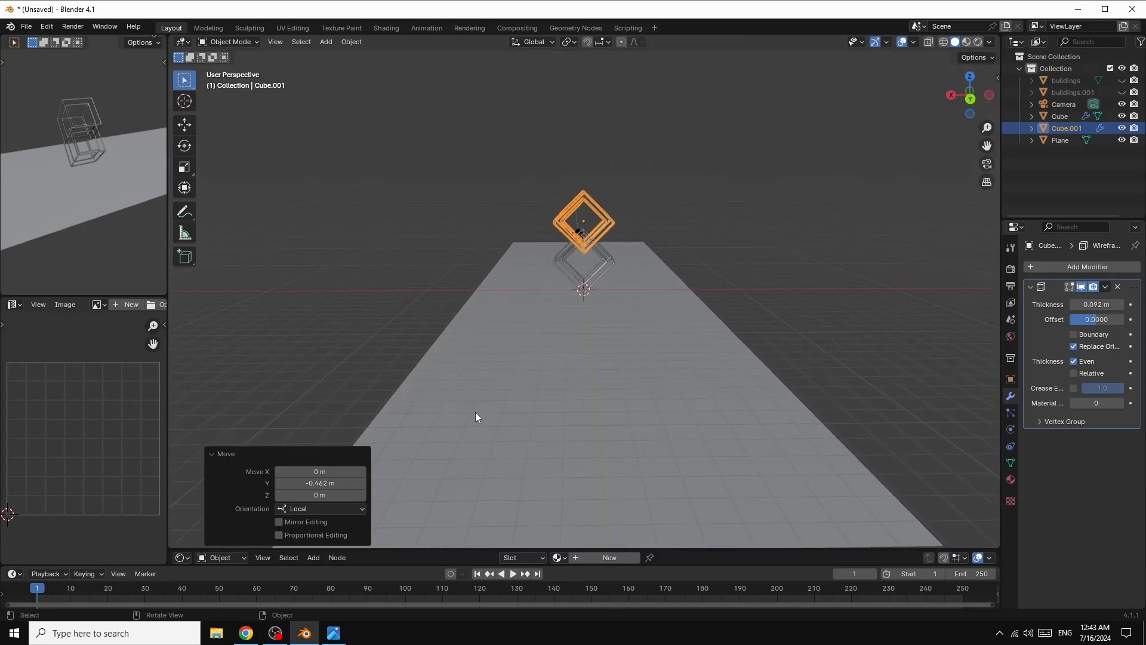
shift+click(608, 259)
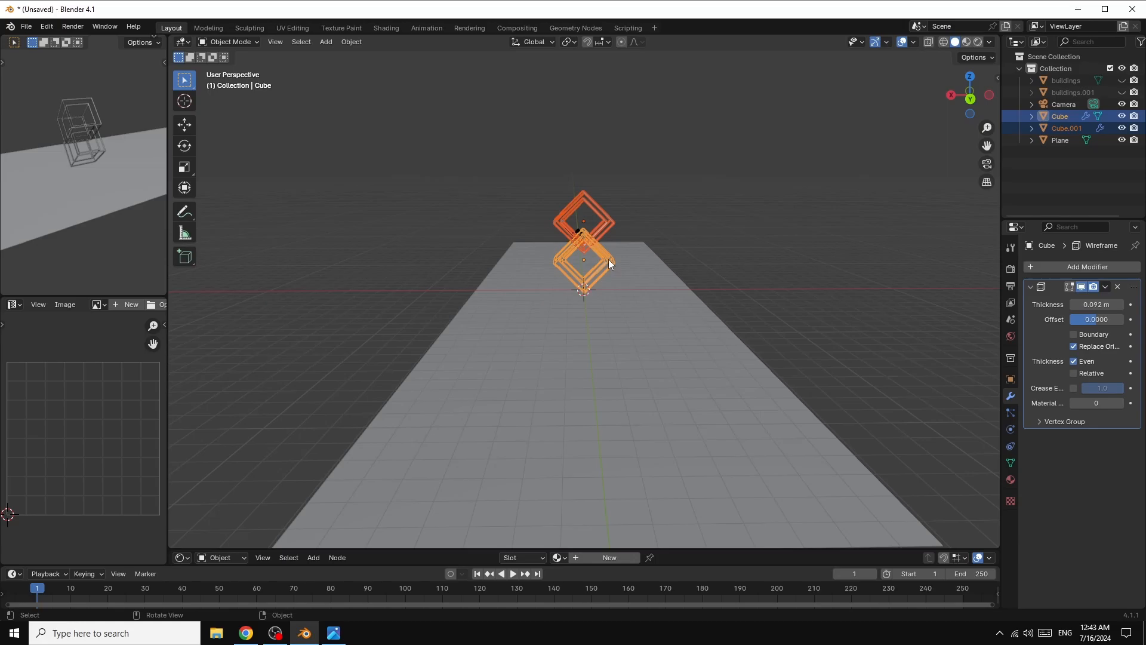
key(g)
key(y)
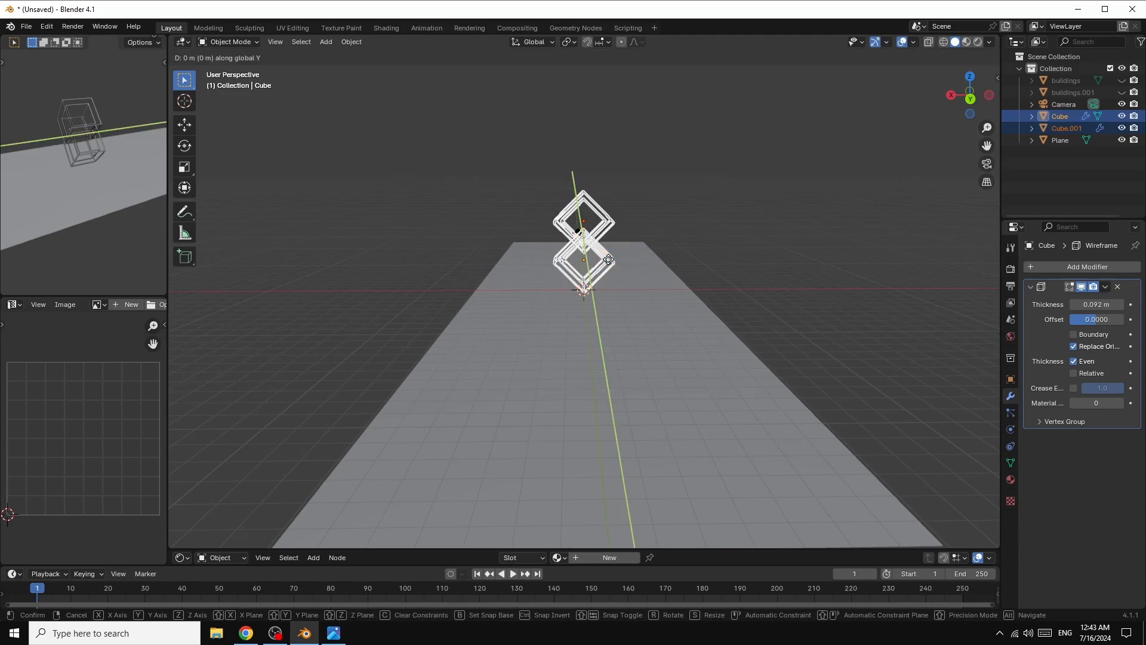
click(613, 231)
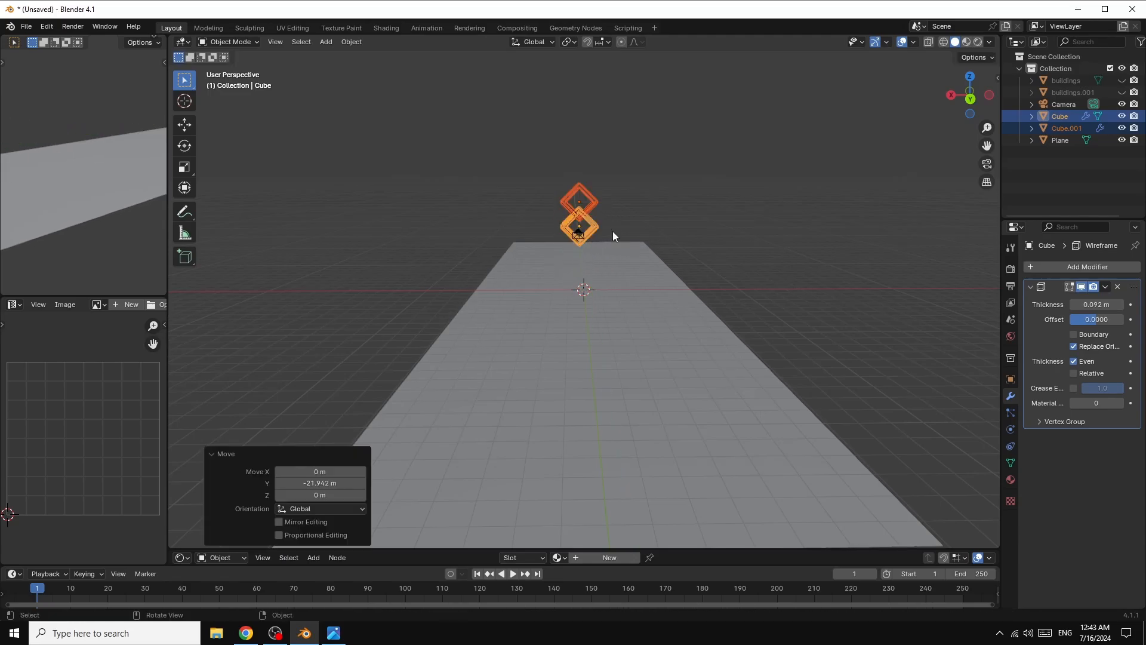
Move the two wireframe cubes about another -1.93 m along global Y, toward the end of the ground plane
drag(973, 99, 967, 100)
middle_drag(539, 228, 410, 226)
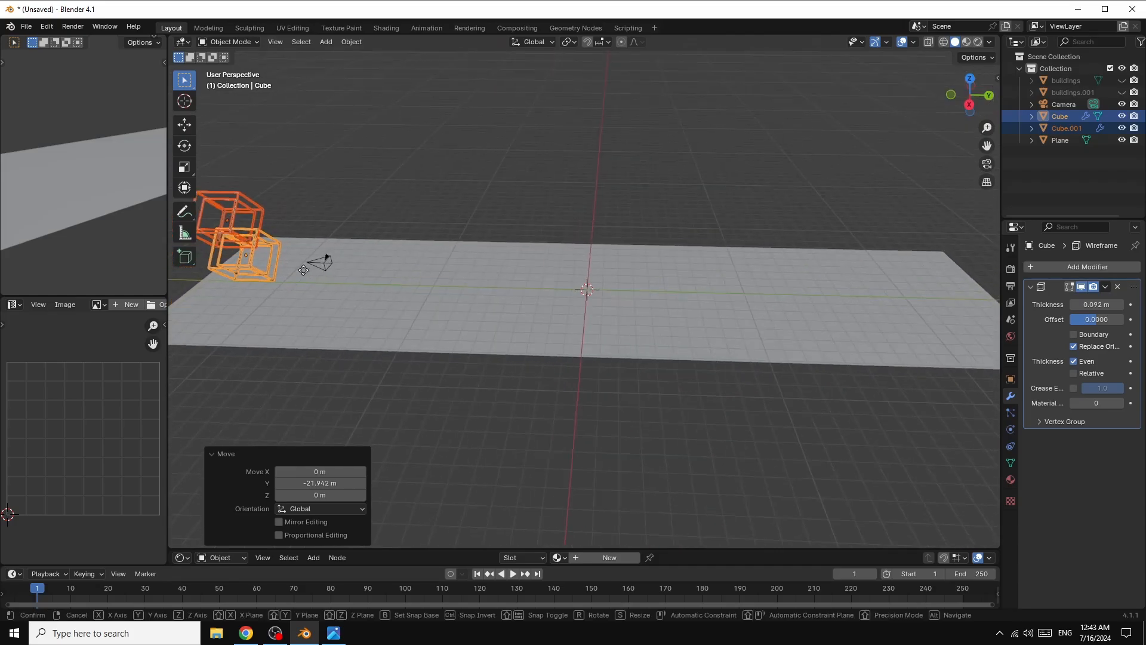
key(g)
key(y)
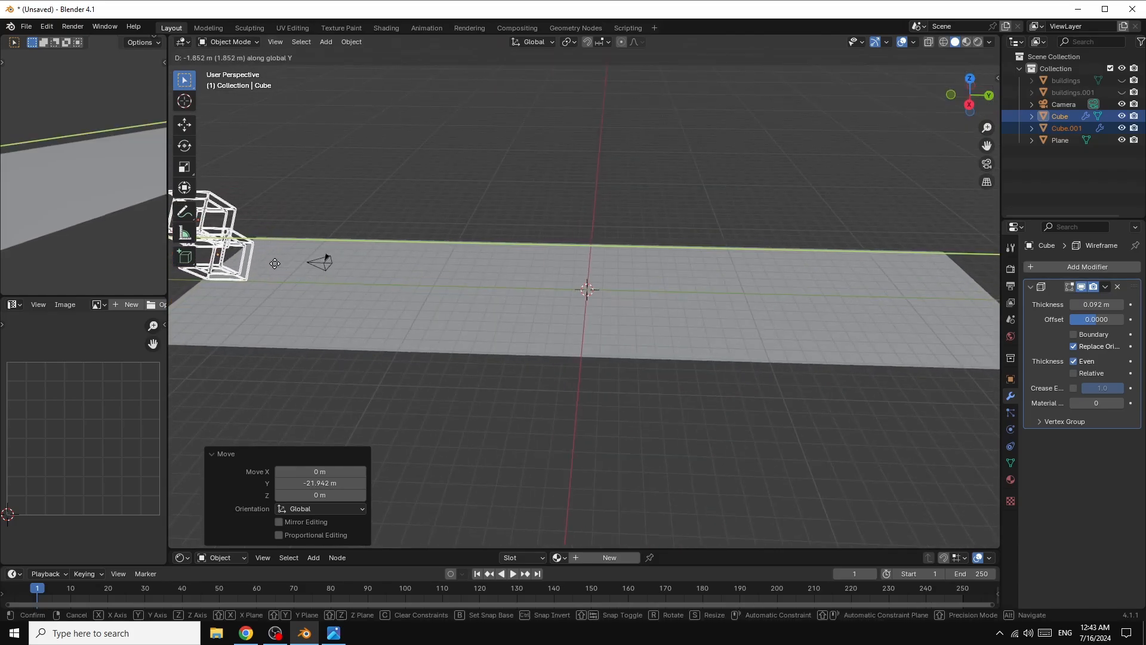
click(274, 268)
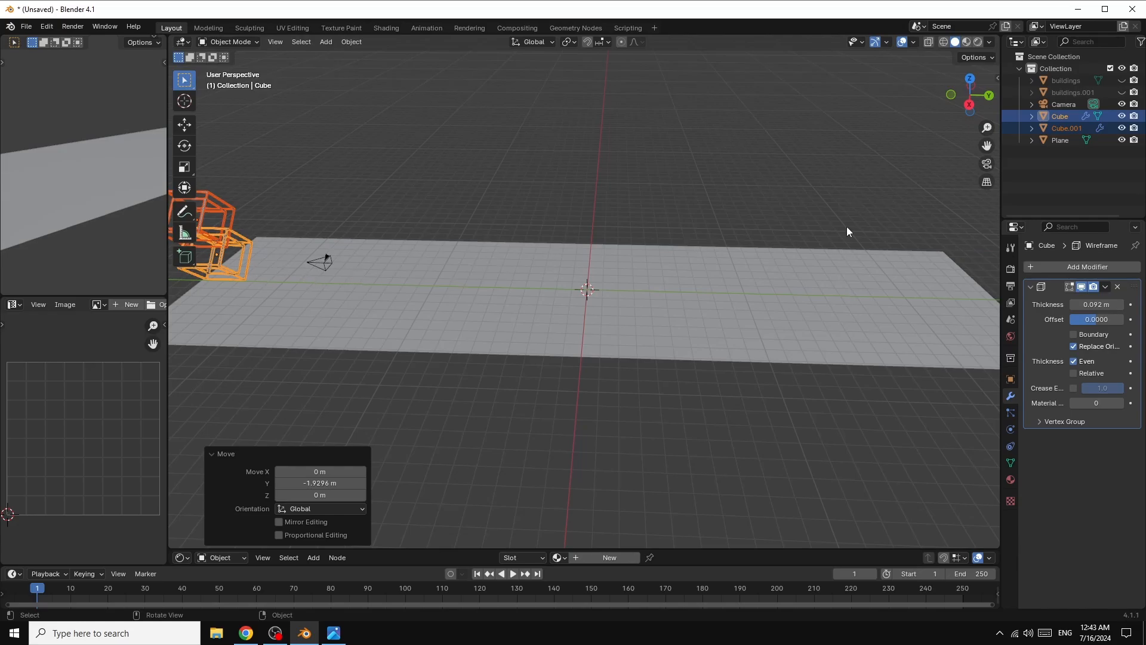
Unhide the buildings and buildings.001 objects in the viewport
drag(971, 108, 915, 224)
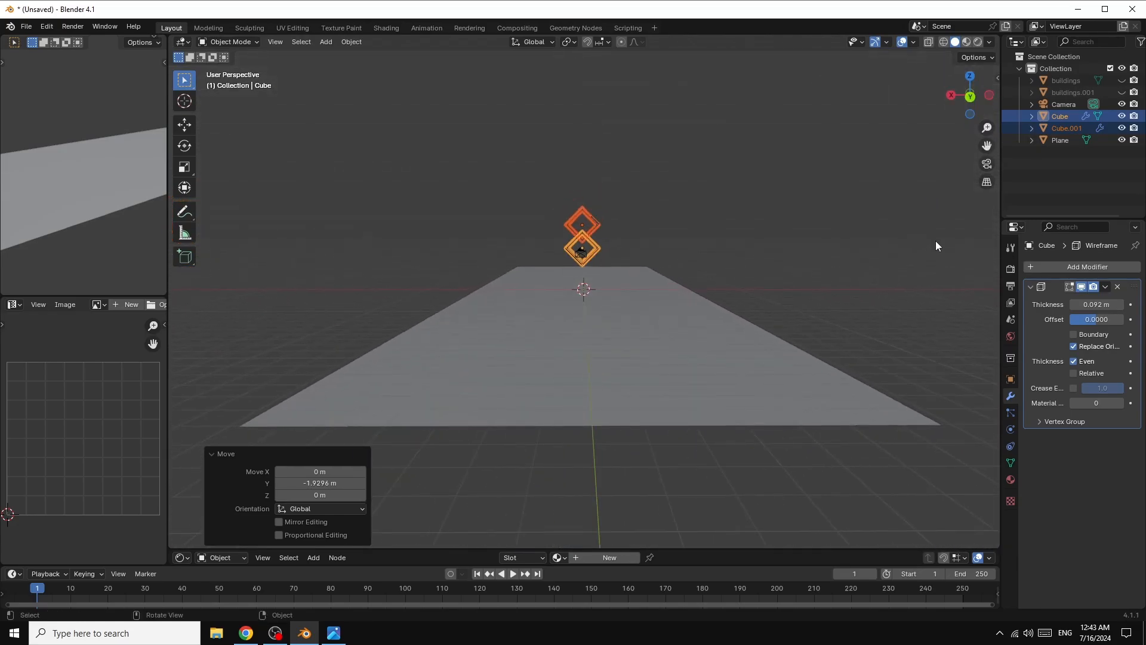
scroll(936, 241, up, 1)
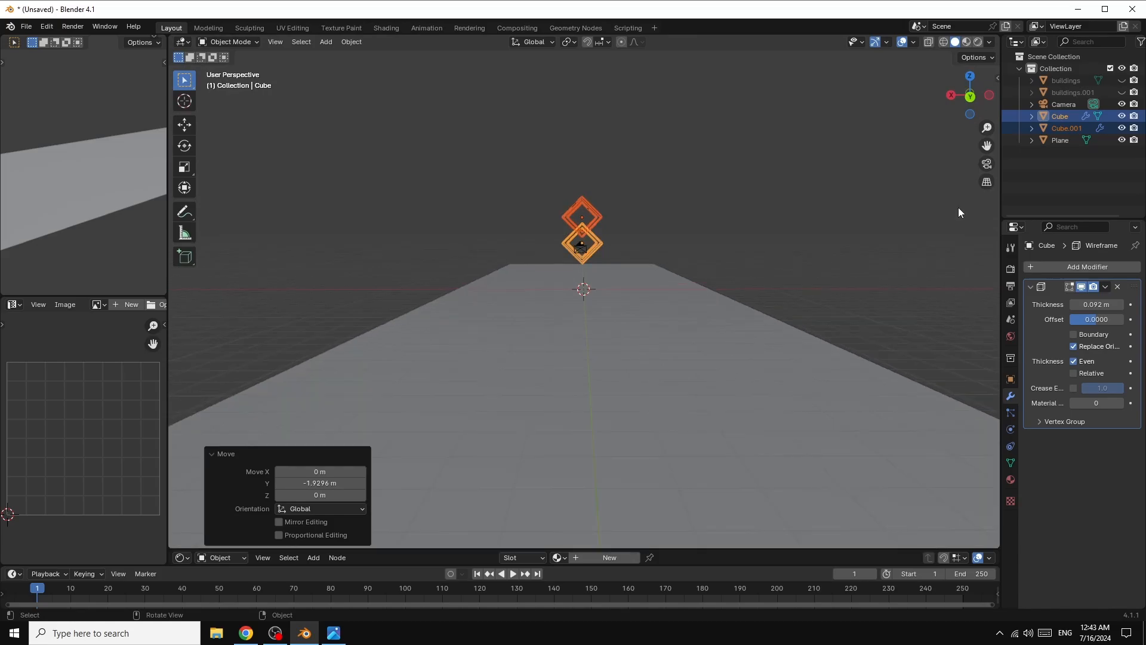
click(1122, 80)
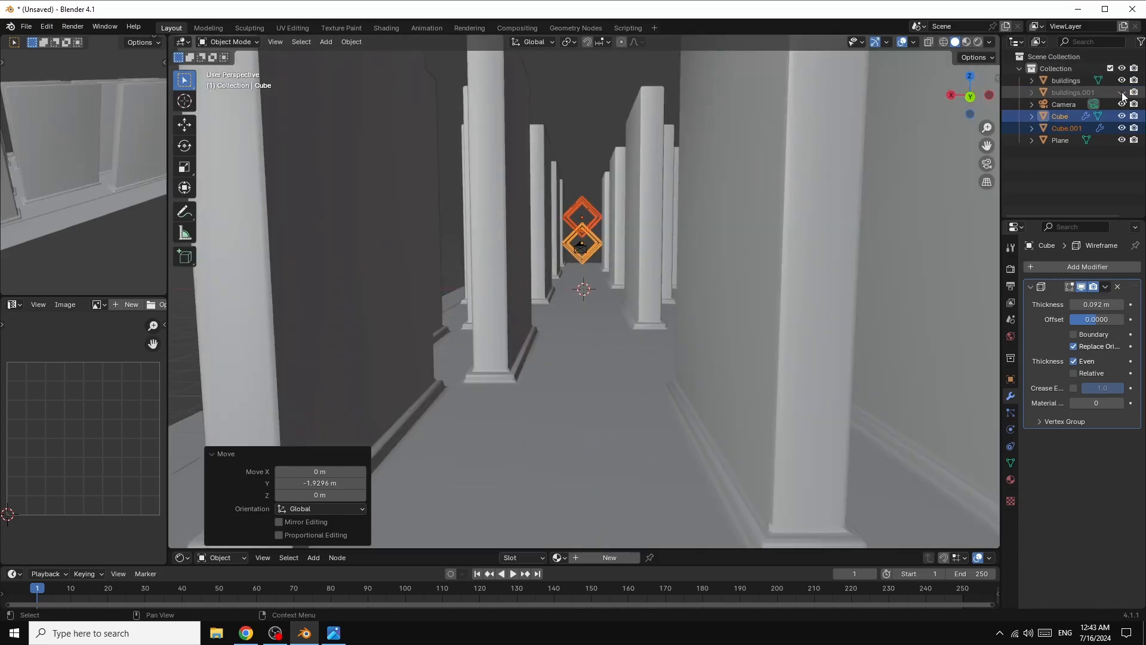
click(1122, 92)
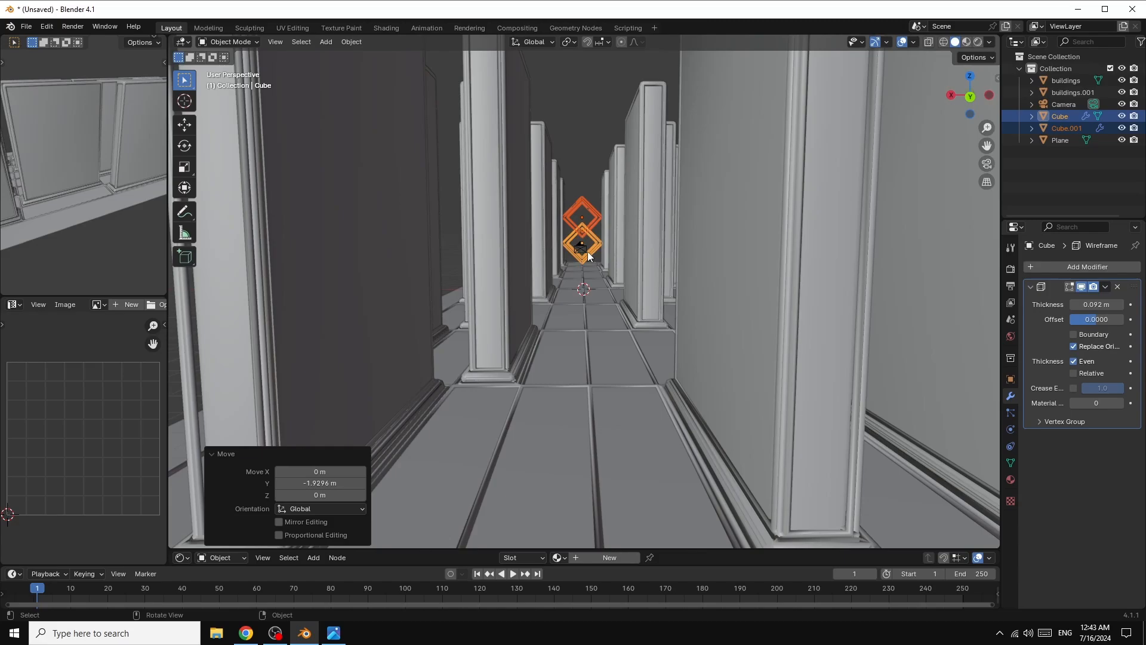
scroll(806, 219, down, 10)
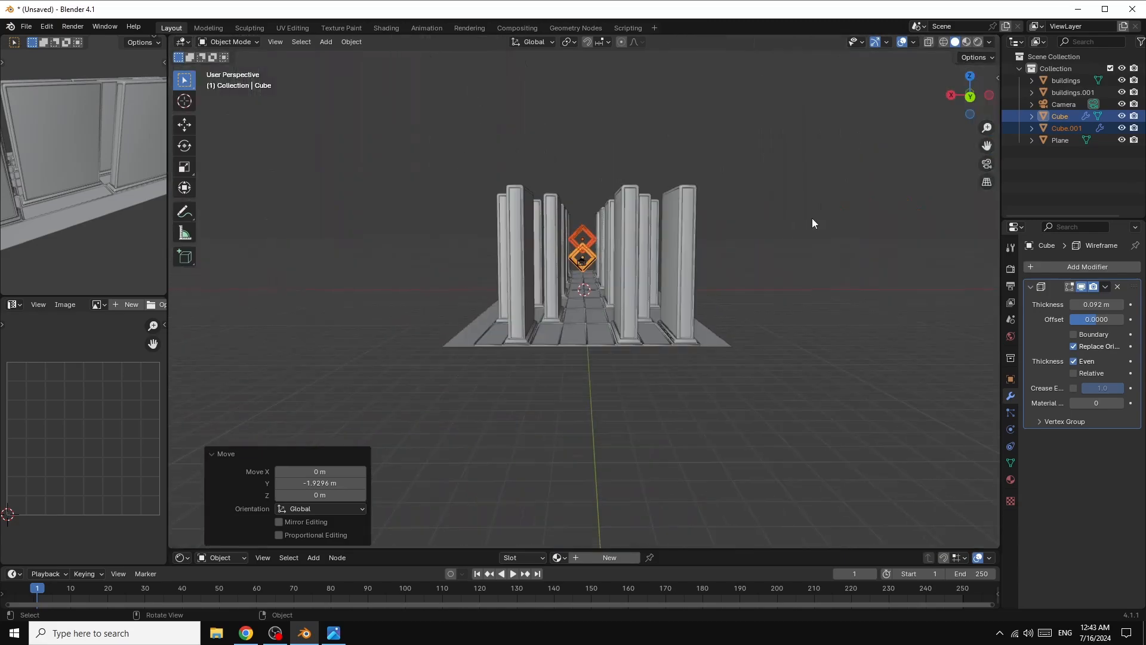
Add a cube mesh at the world origin and scale it up uniformly by about 10.65
click(326, 42)
mouse_move(339, 56)
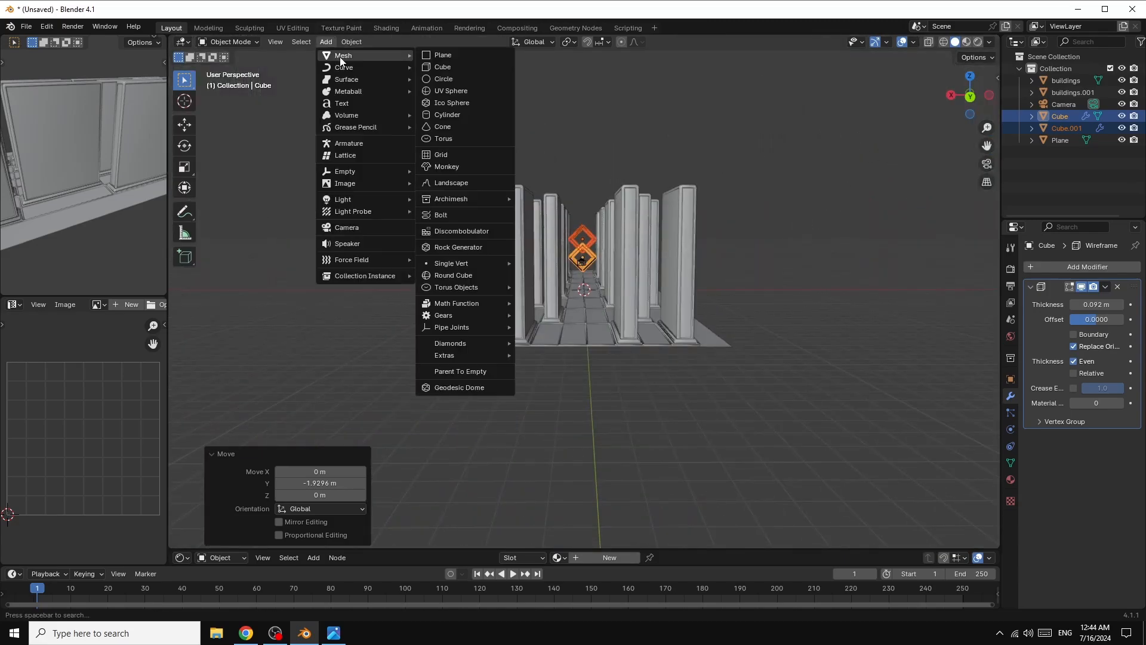
click(449, 66)
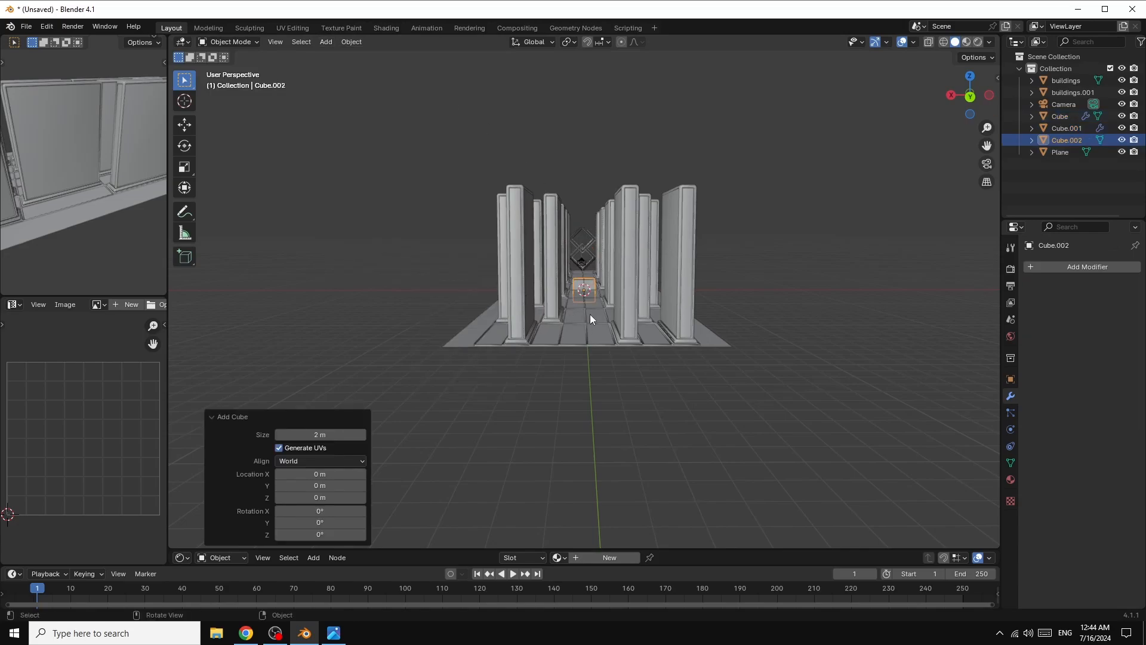
key(s)
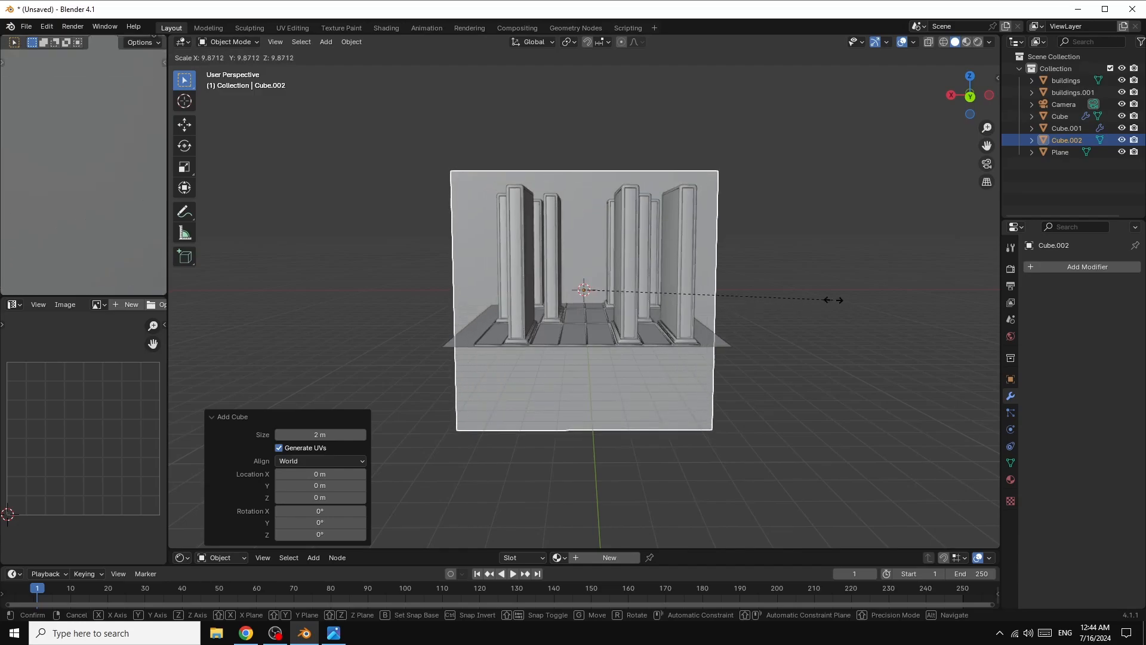
click(854, 305)
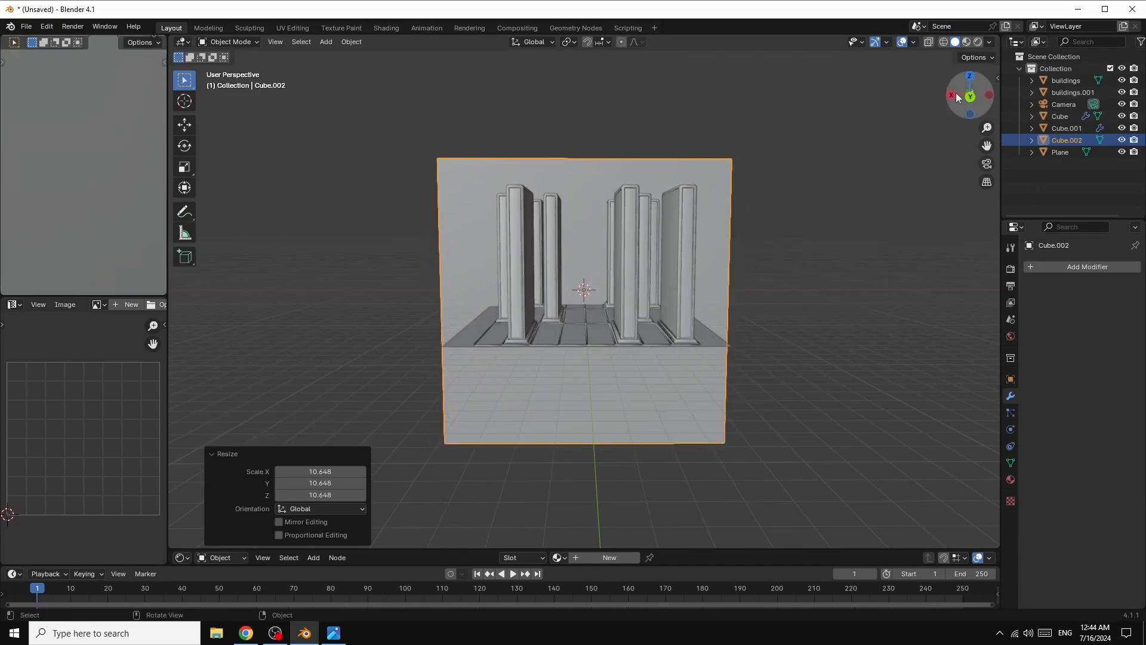
Stretch the large cube along the global Y axis by a factor of about 2.47
drag(957, 98, 793, 264)
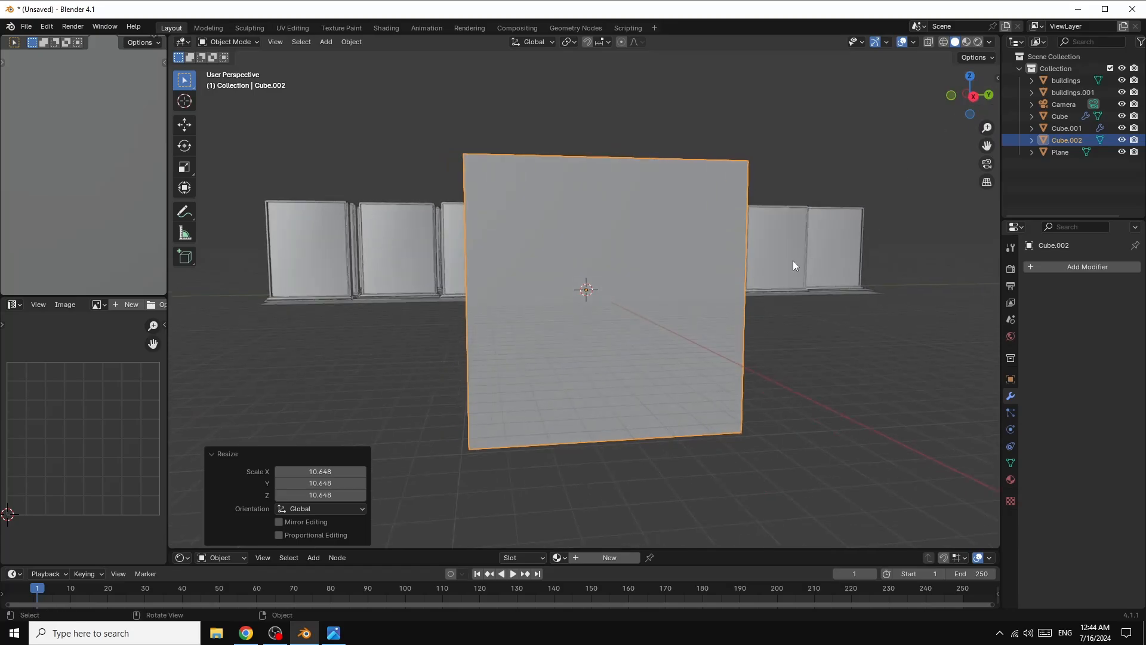
key(s)
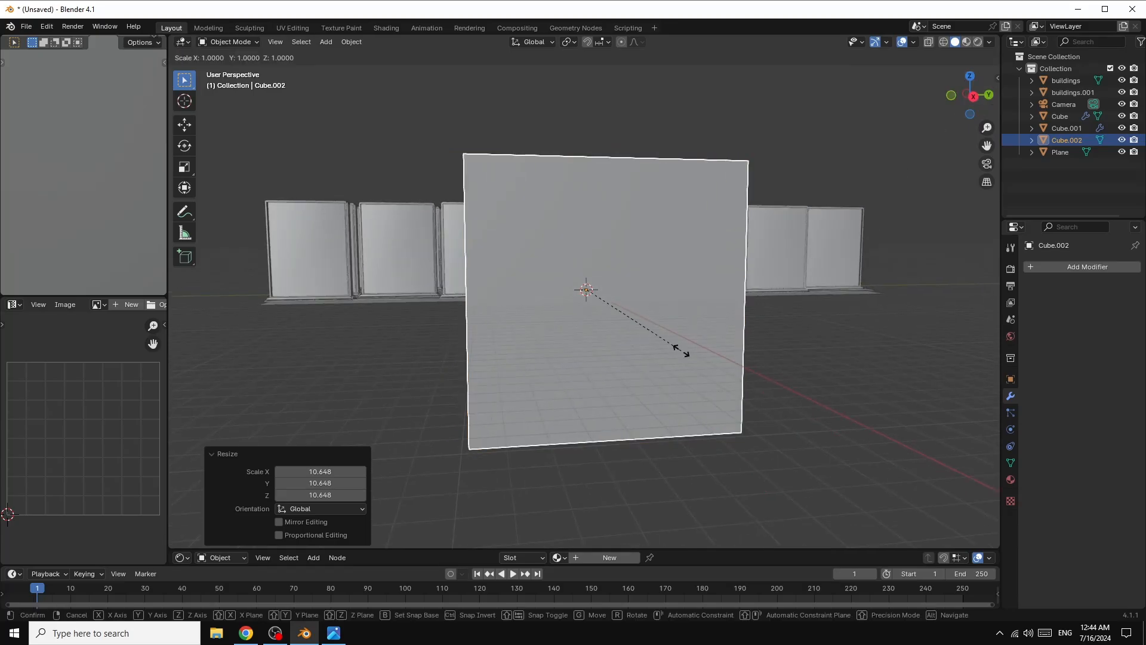
key(y)
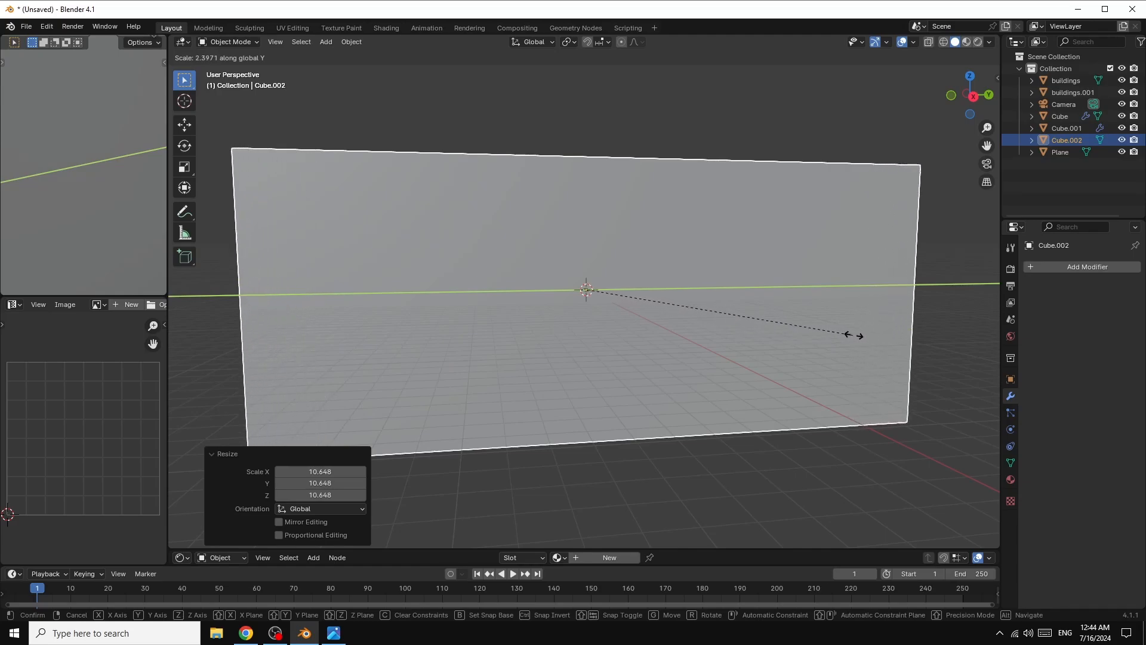
click(863, 334)
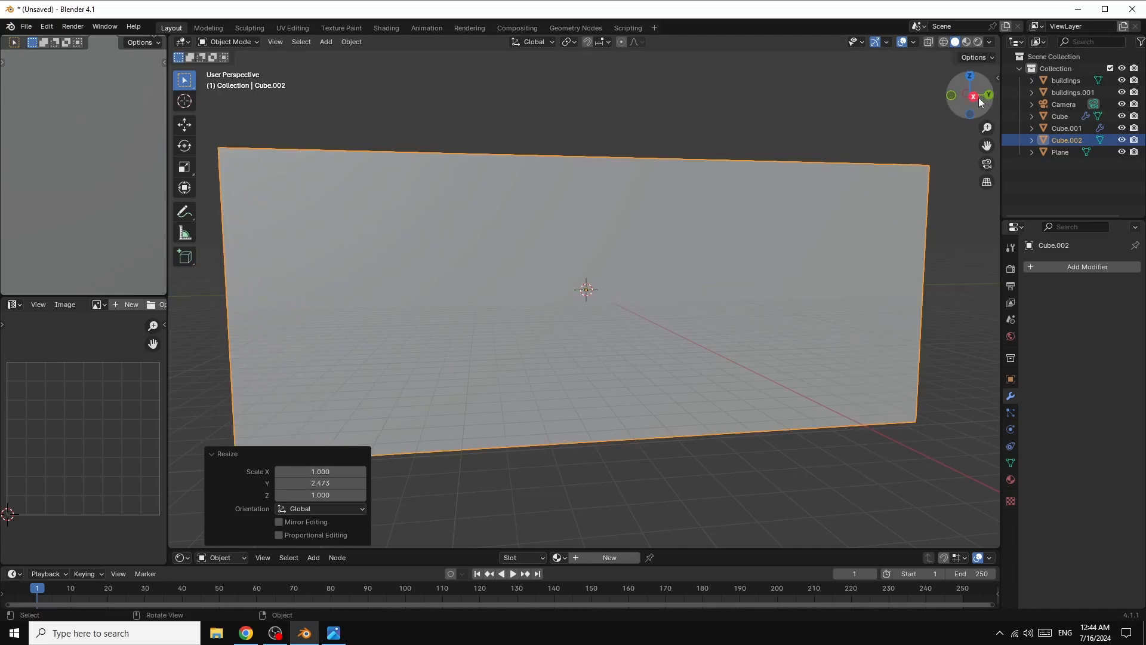
Enlarge the shader editor area and rename the large enclosing cube as volume
drag(980, 102, 946, 100)
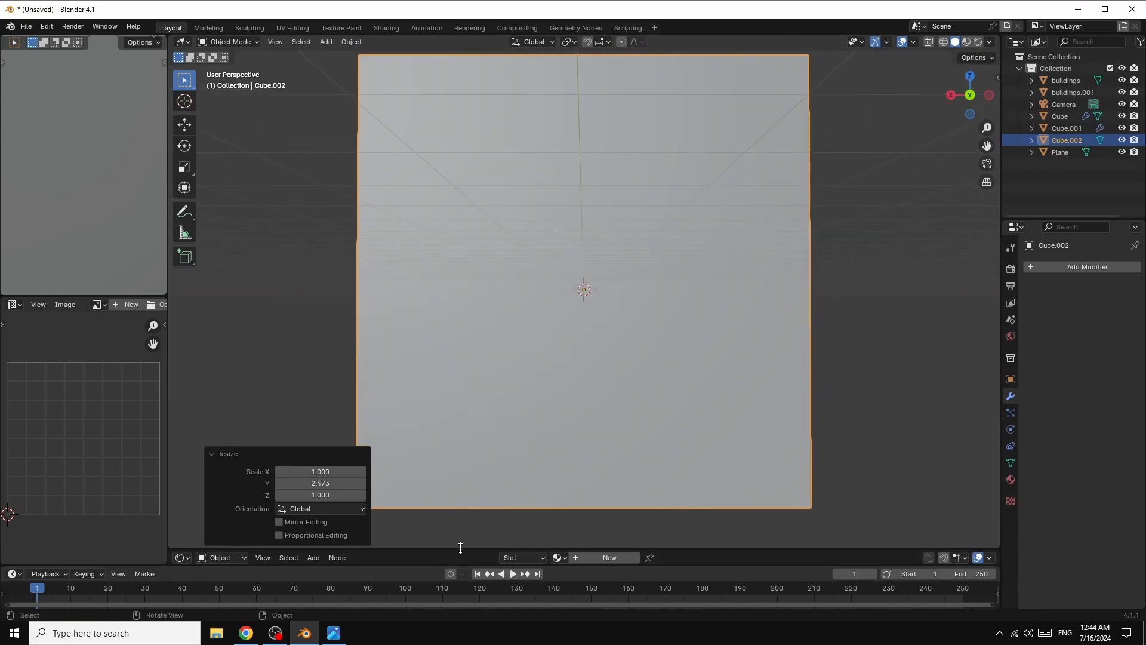
drag(461, 547, 526, 348)
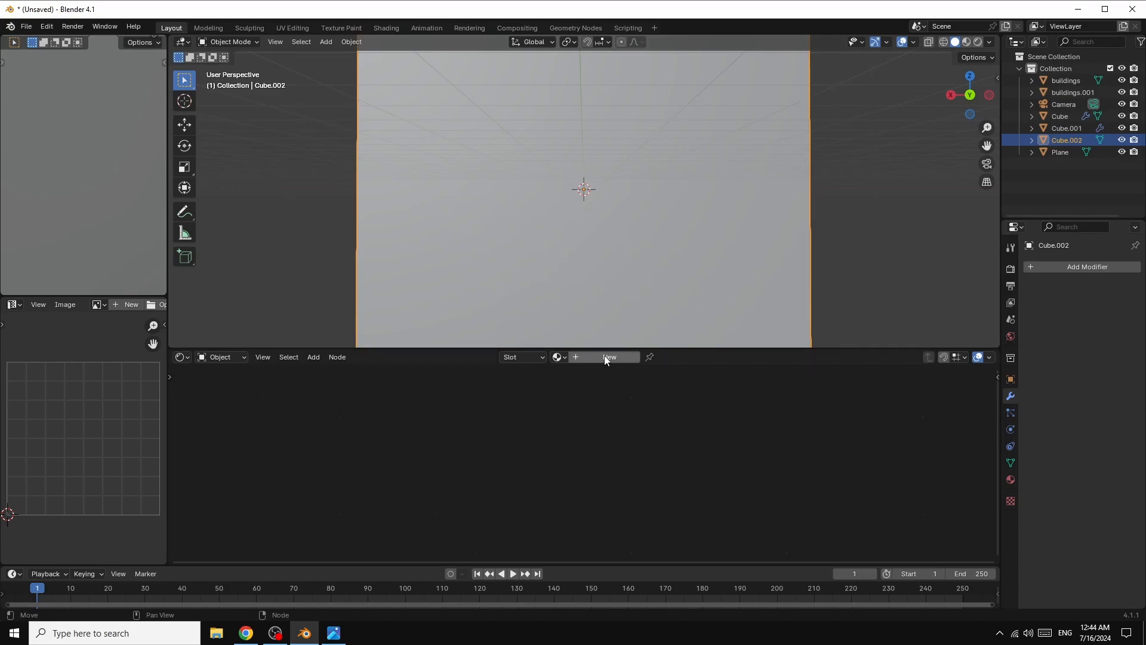
double_click(1080, 139)
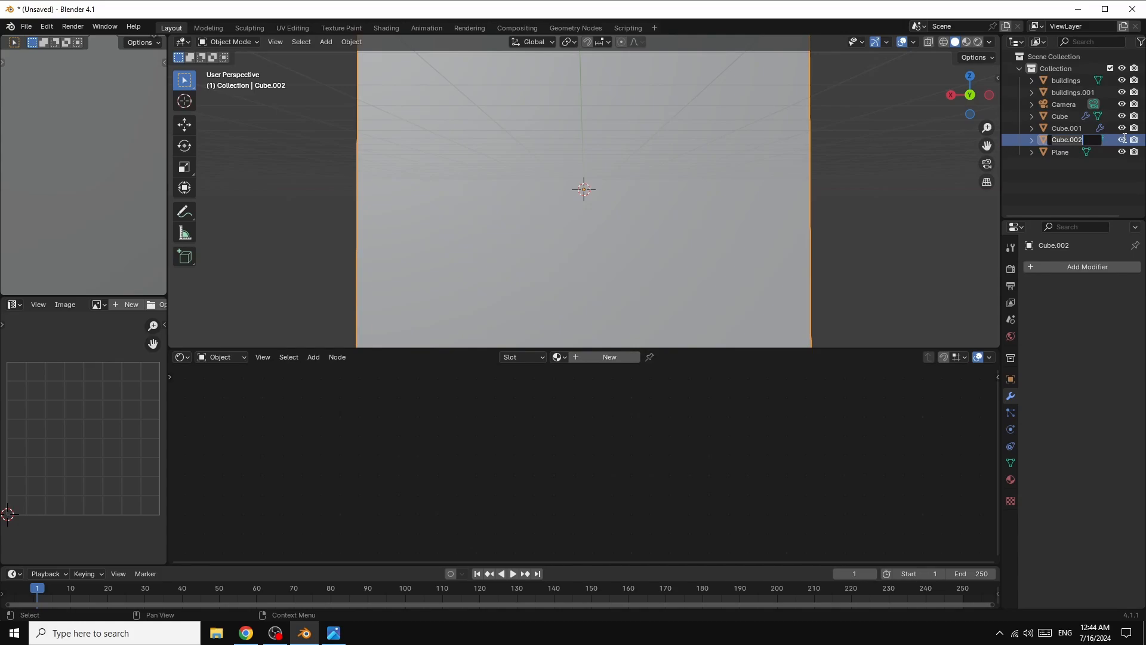
text(volume)
key(Return)
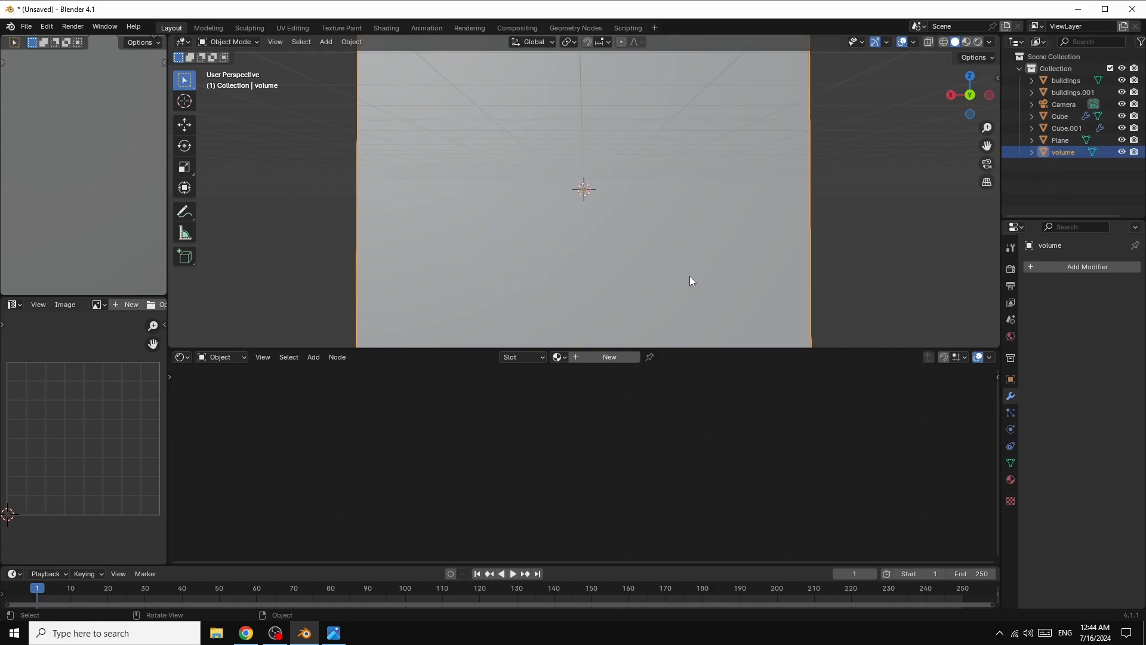
Create a new material on the volume cube and delete its Principled BSDF node
click(601, 358)
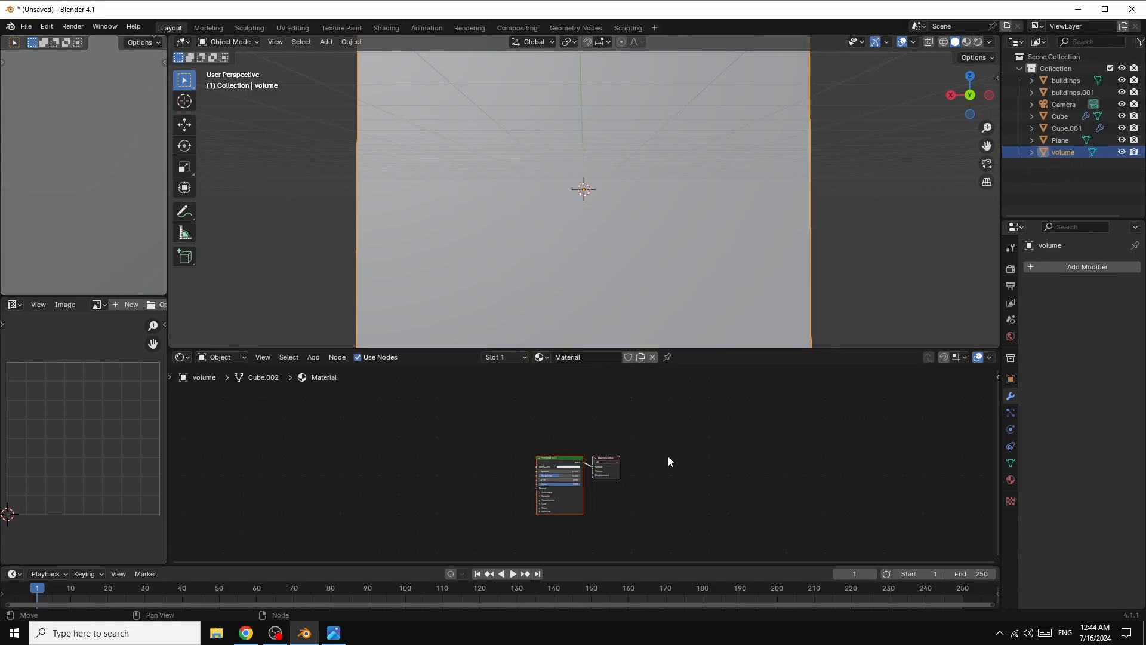
scroll(708, 465, up, 2)
drag(543, 454, 697, 400)
click(657, 404)
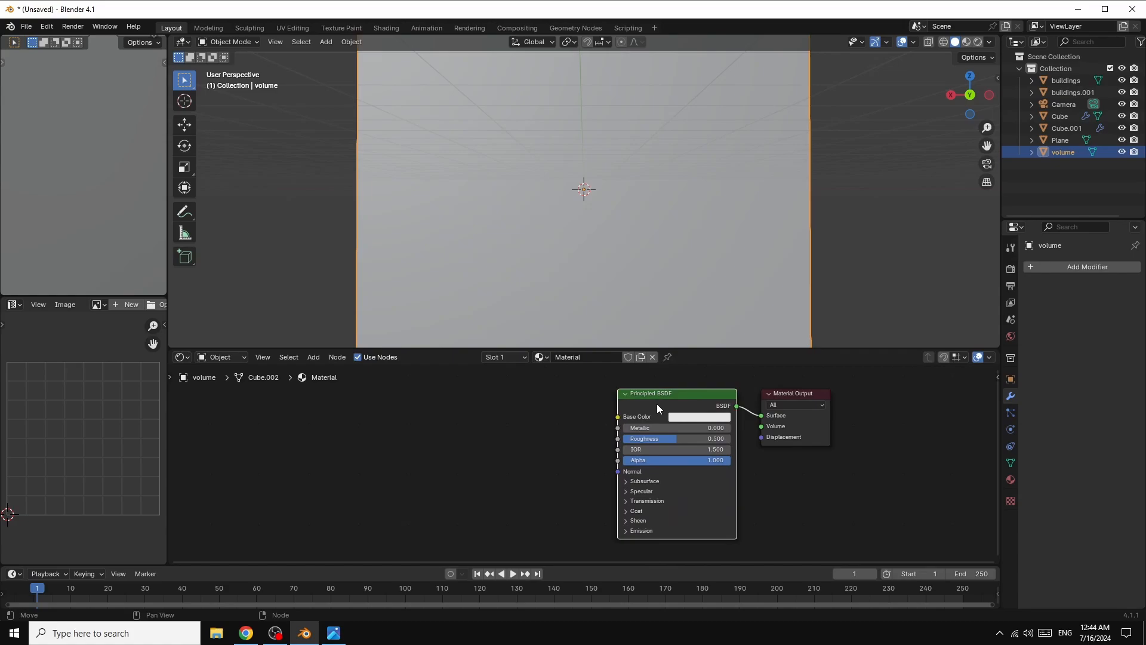
right_click(657, 404)
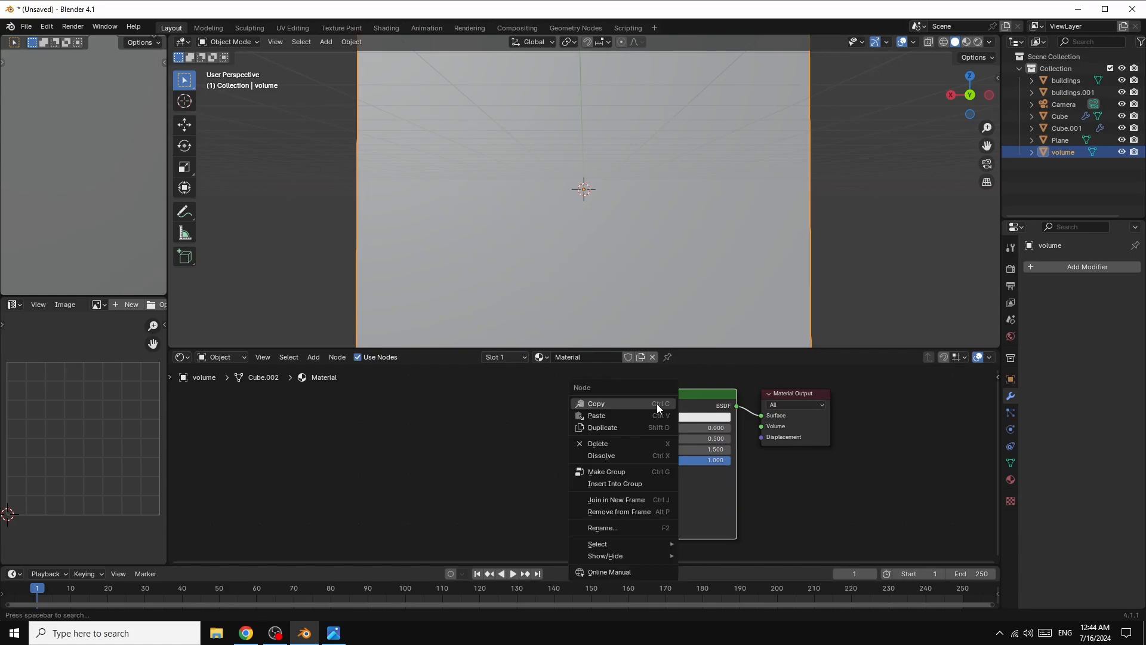
click(622, 449)
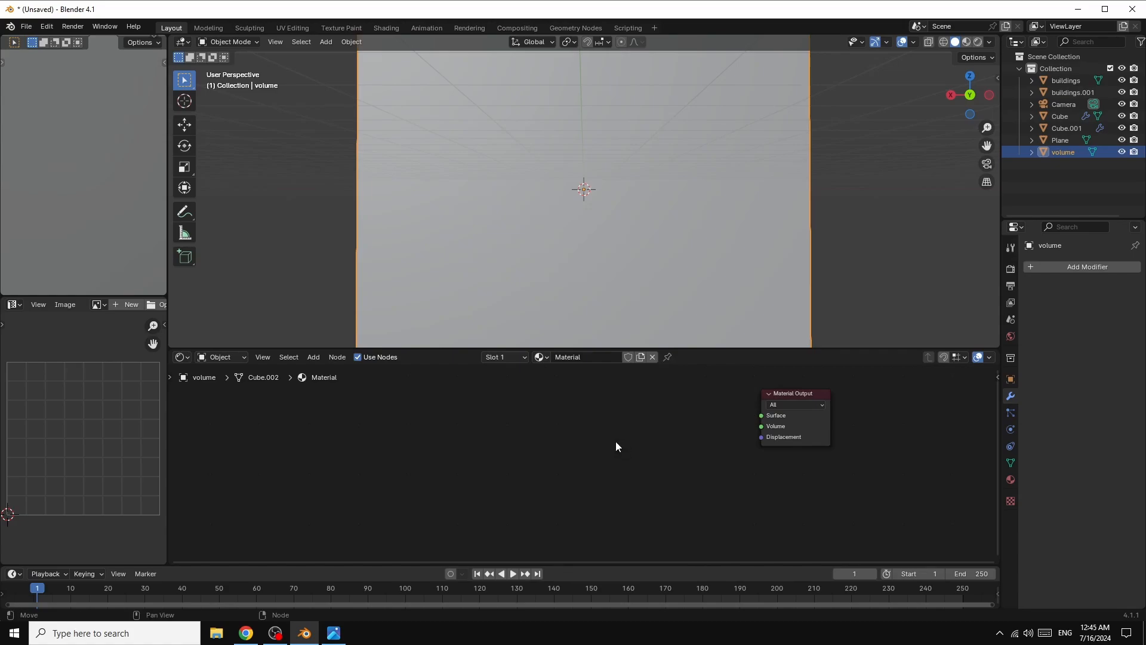
Add a Principled Volume node and connect its Volume output to the Volume input of Material Output
click(312, 357)
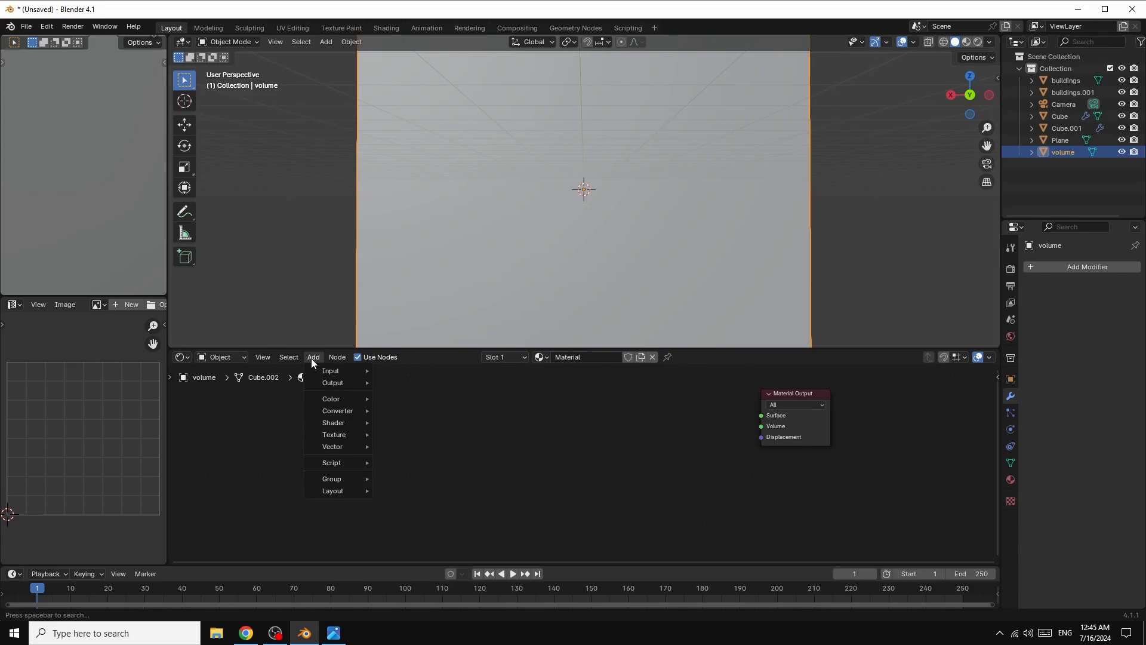
mouse_move(335, 424)
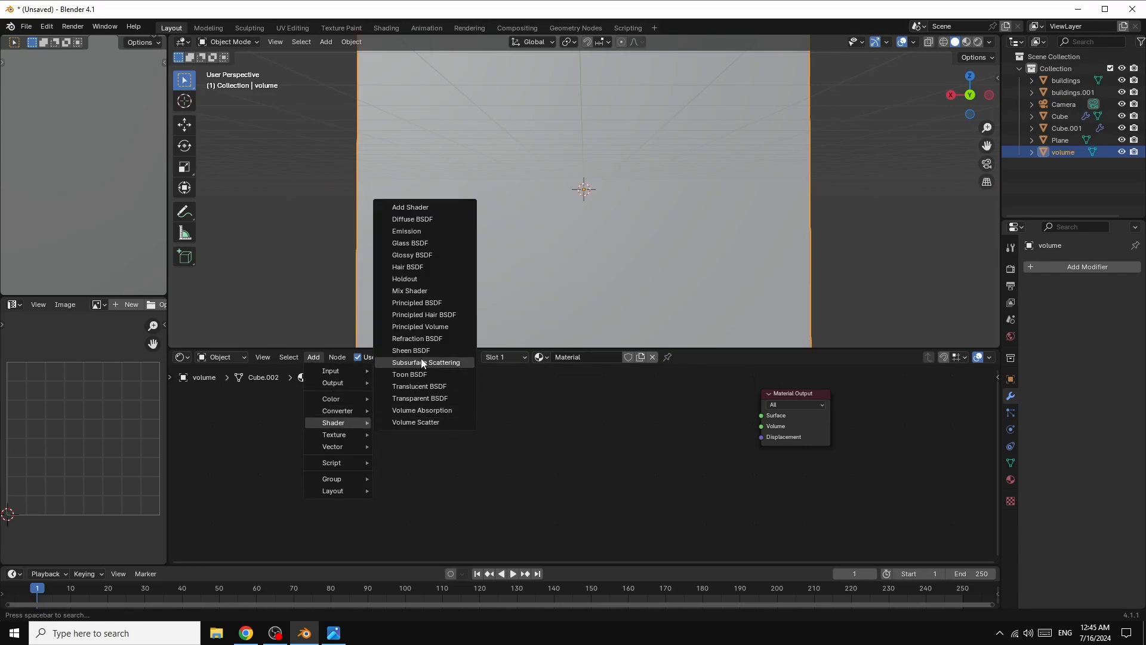
click(432, 328)
click(510, 392)
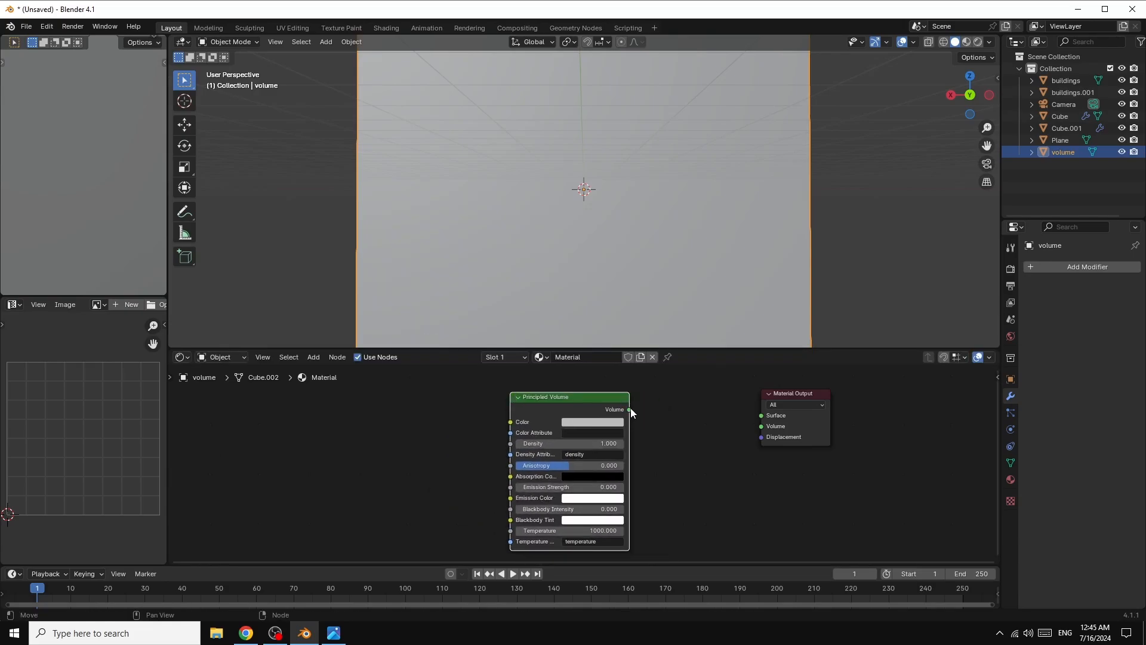
drag(630, 410, 767, 427)
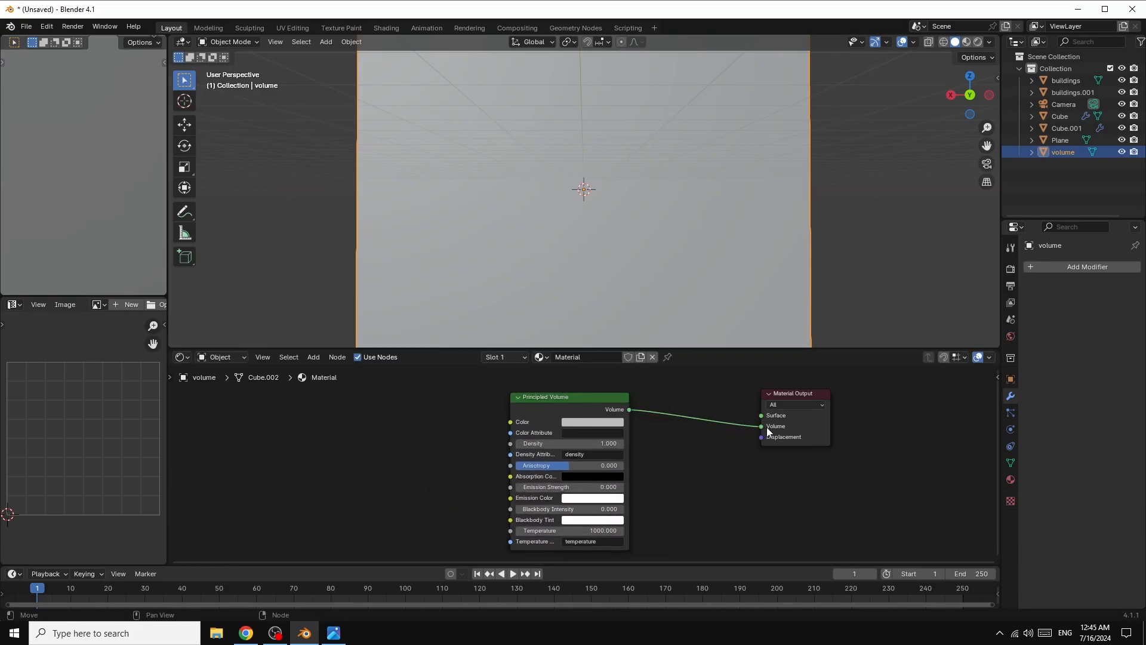
Set the Principled Volume node's Density to 0.01 and Anisotropy to 0.7
click(603, 443)
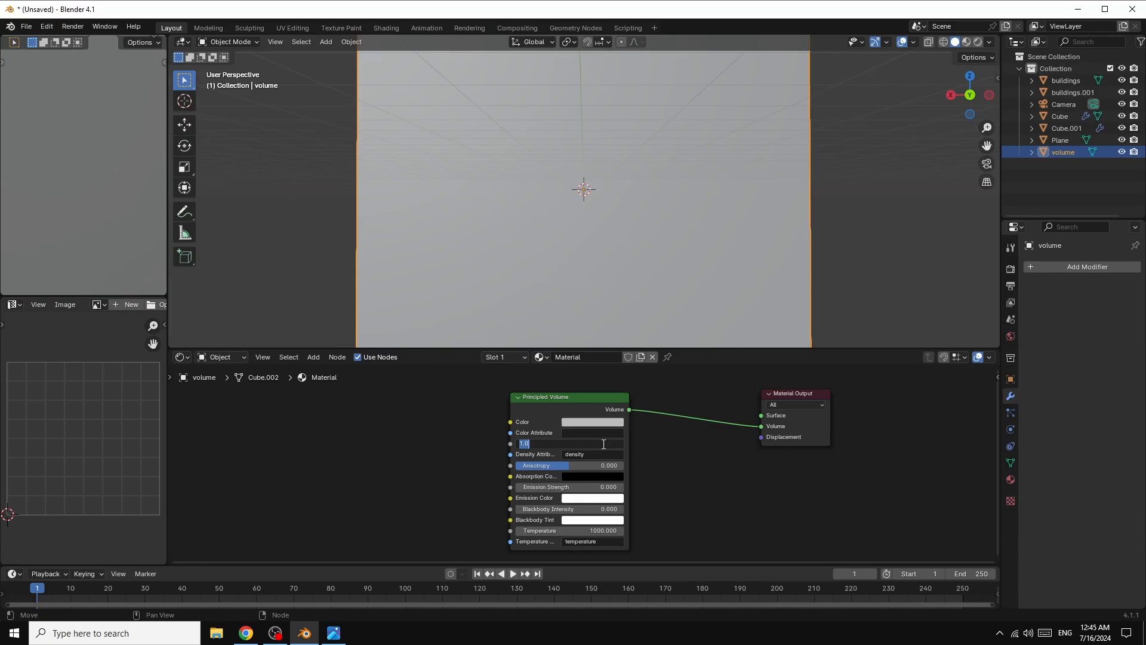
text(0.01)
key(Return)
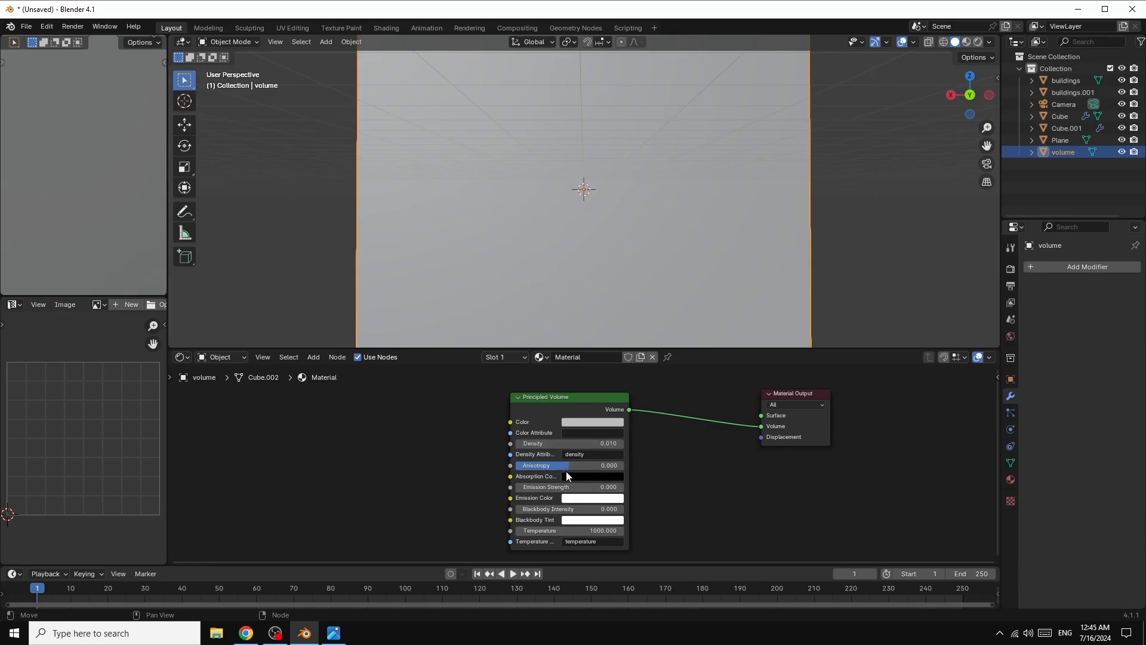
drag(564, 468, 608, 468)
Switch the main viewport to Material Preview shading and set the volume cube's viewport display to Wire
click(965, 45)
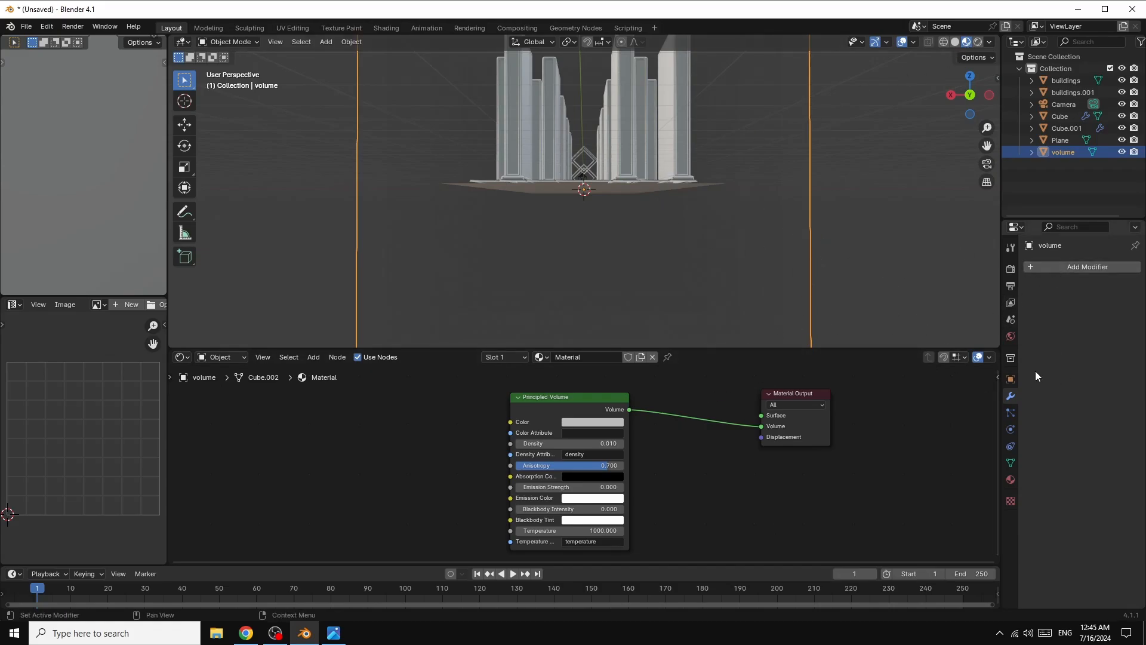
click(1011, 379)
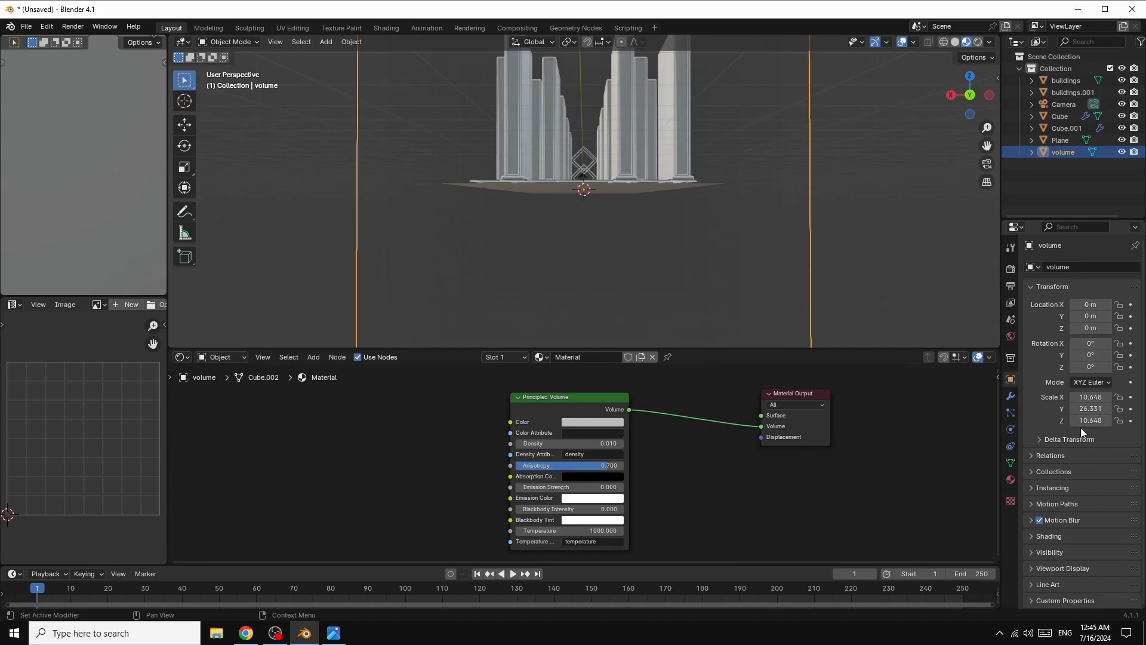
click(1029, 570)
scroll(1101, 568, down, 4)
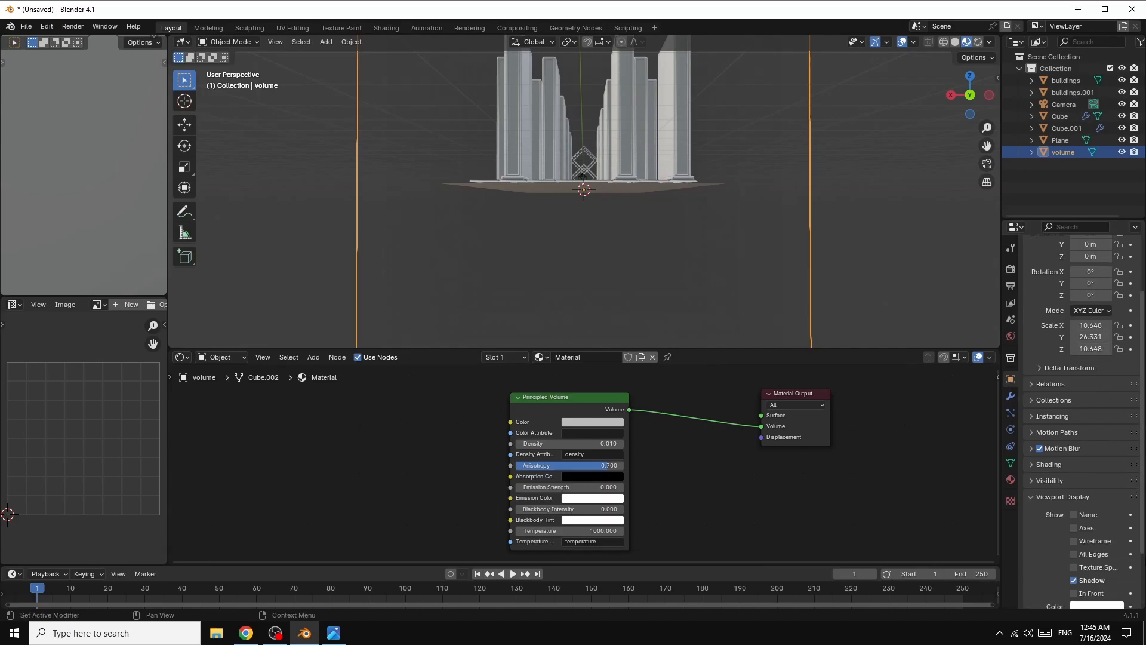
click(1090, 597)
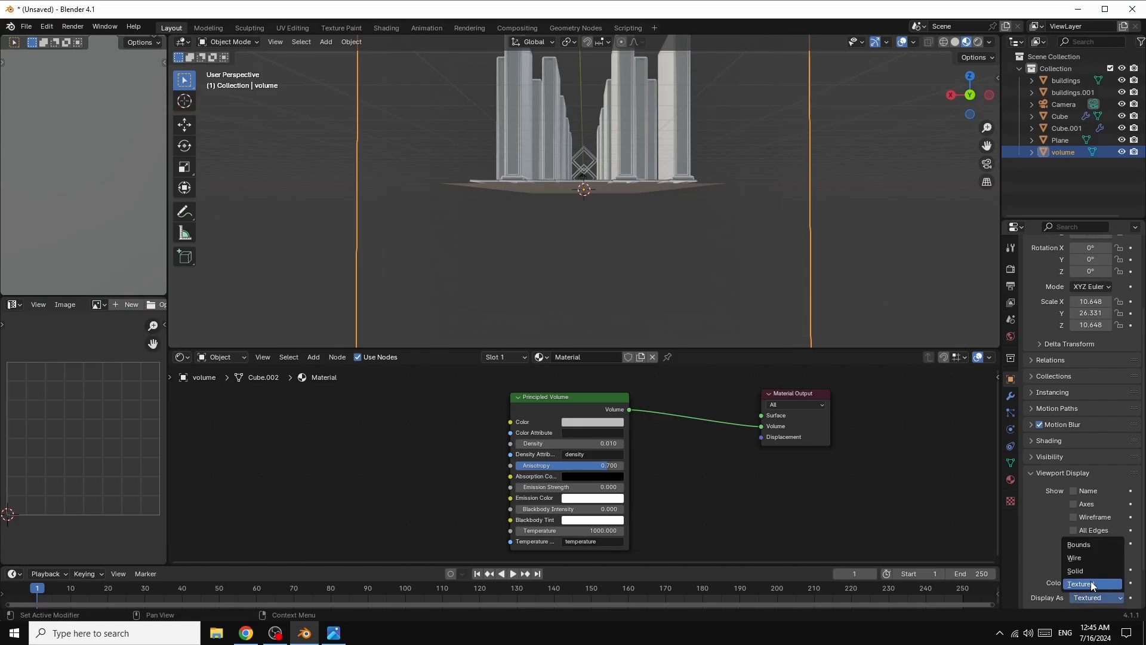
click(1072, 559)
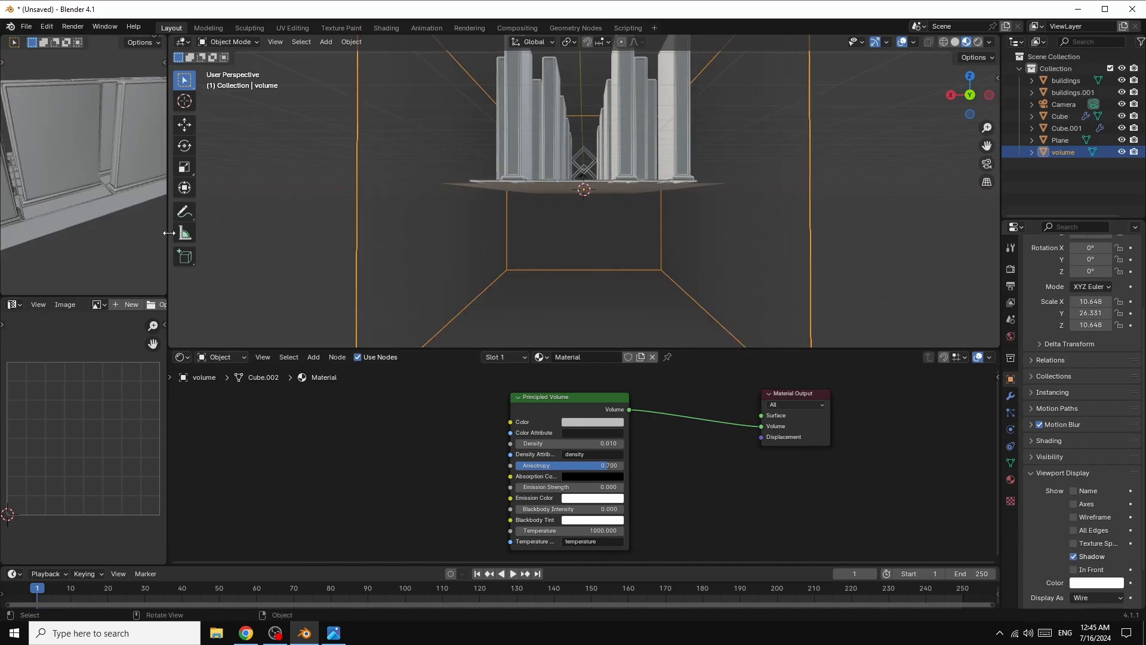
Widen the small secondary viewport and show the camera view there in Rendered shading
drag(169, 233, 328, 237)
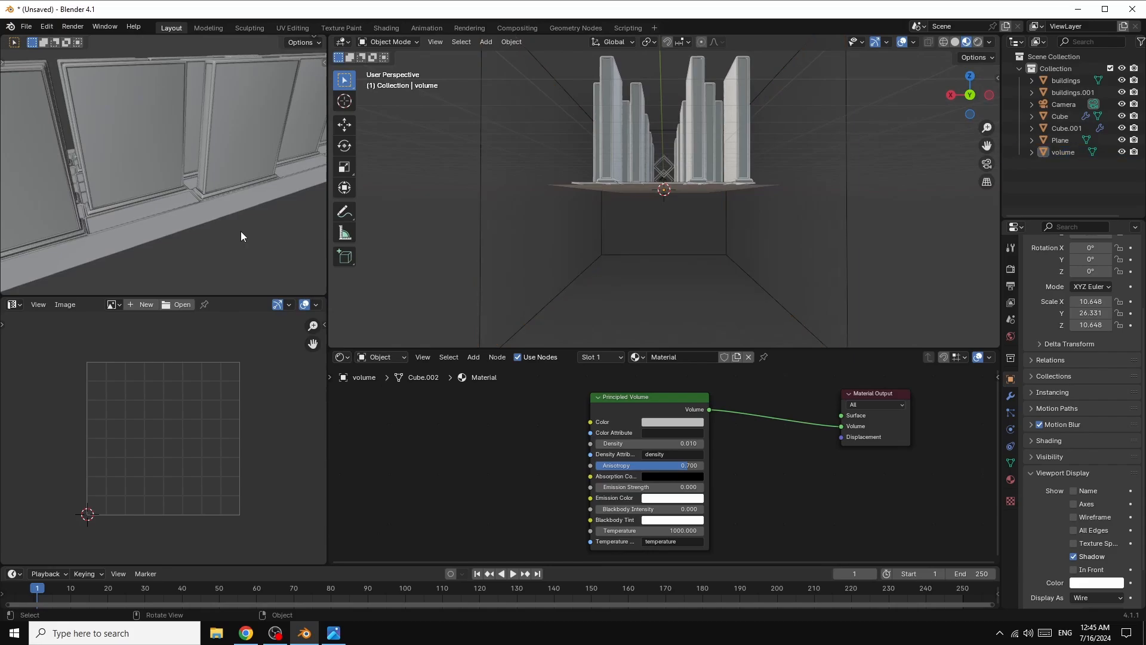
key(KP_0)
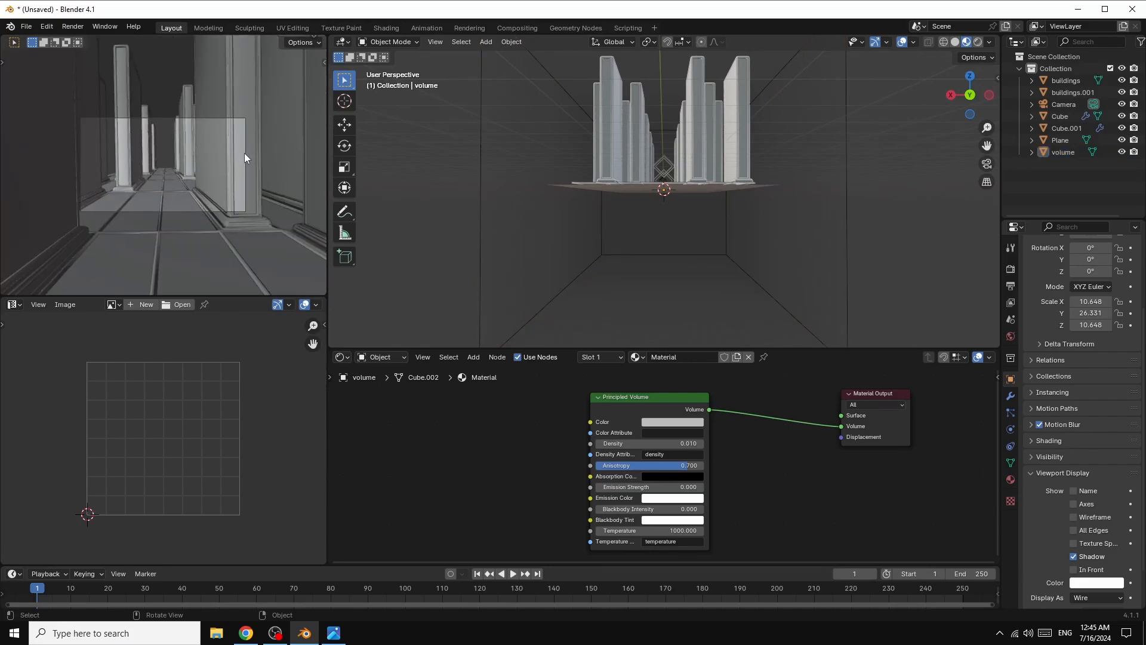
key(z)
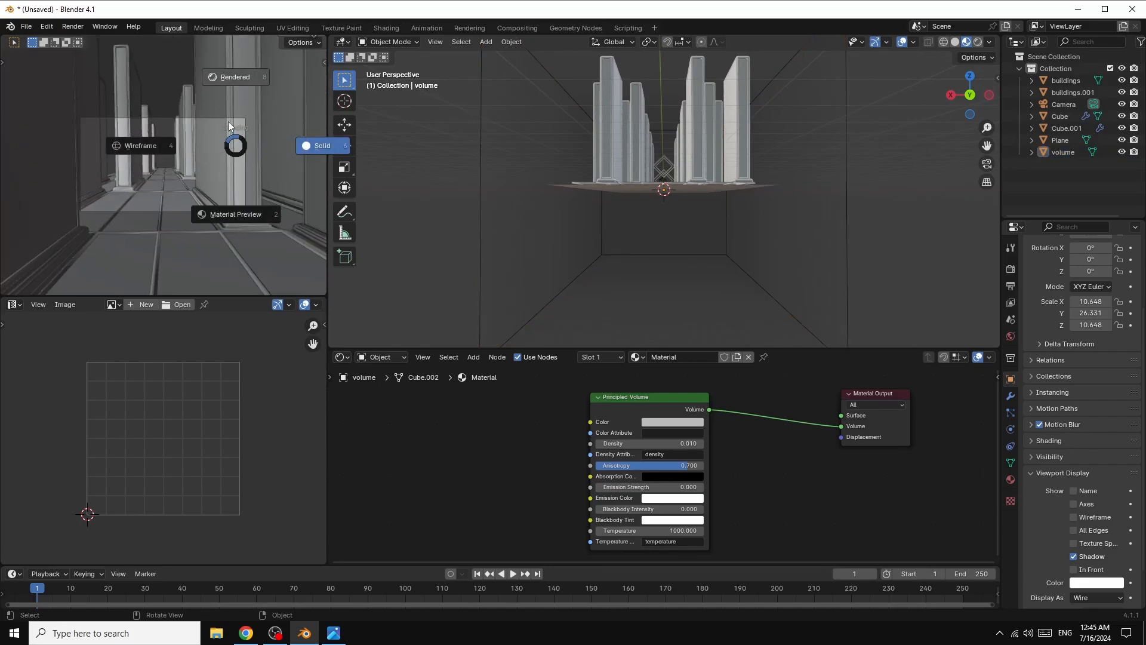
click(232, 78)
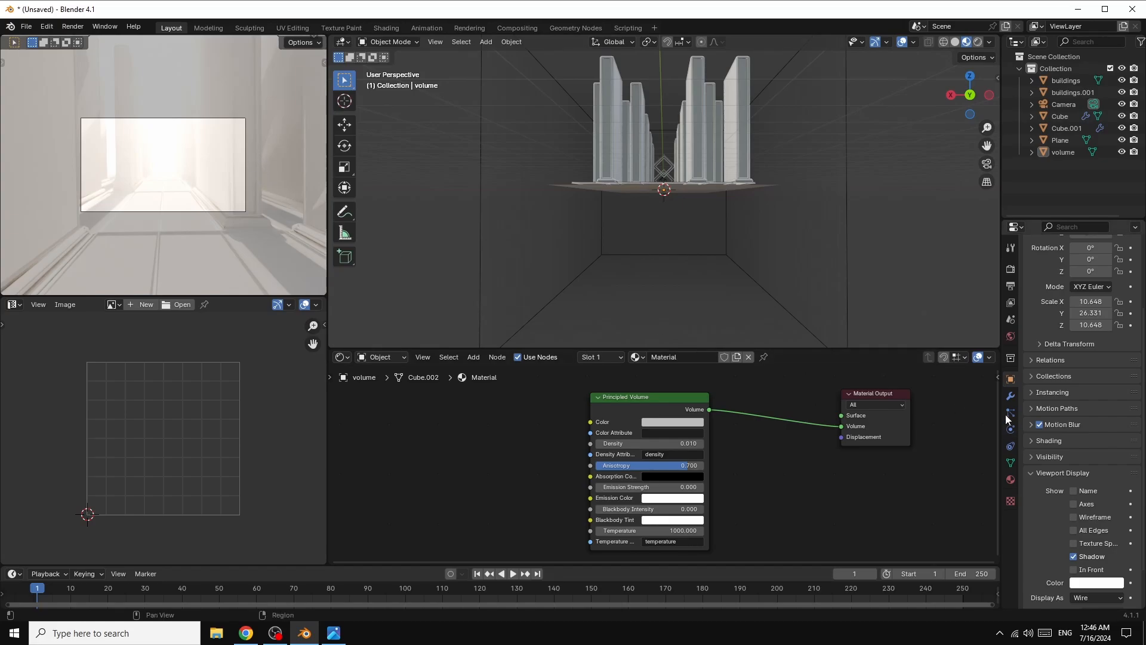
Switch the shader editor to the World nodes and disconnect the Sky Texture from the Background node's Color
click(1013, 337)
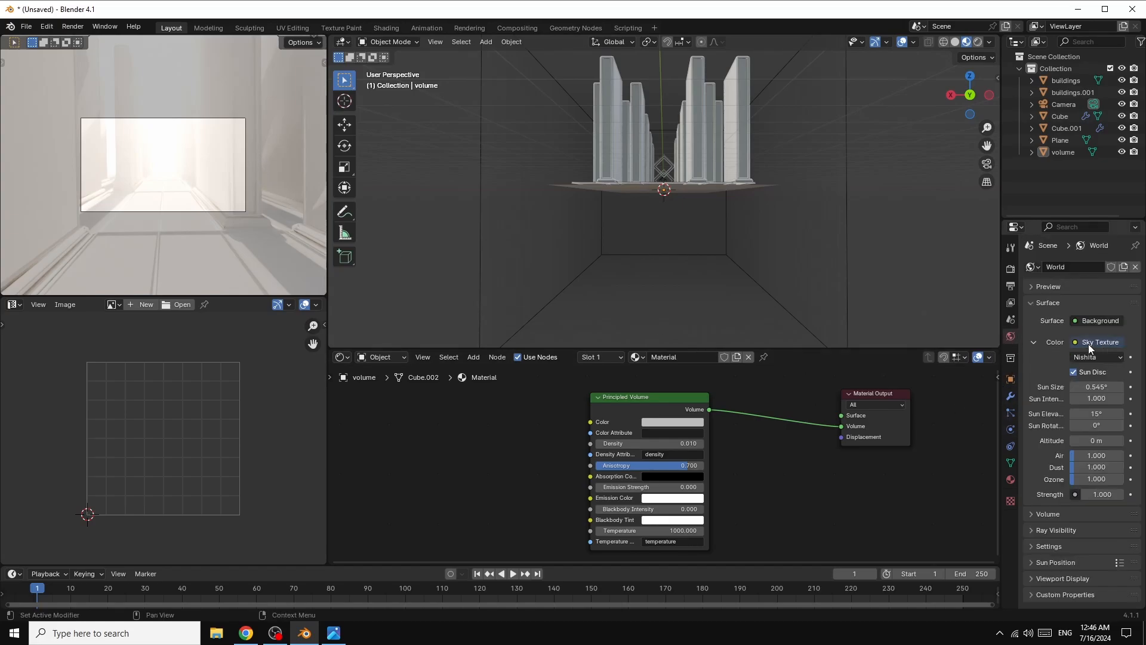
click(378, 357)
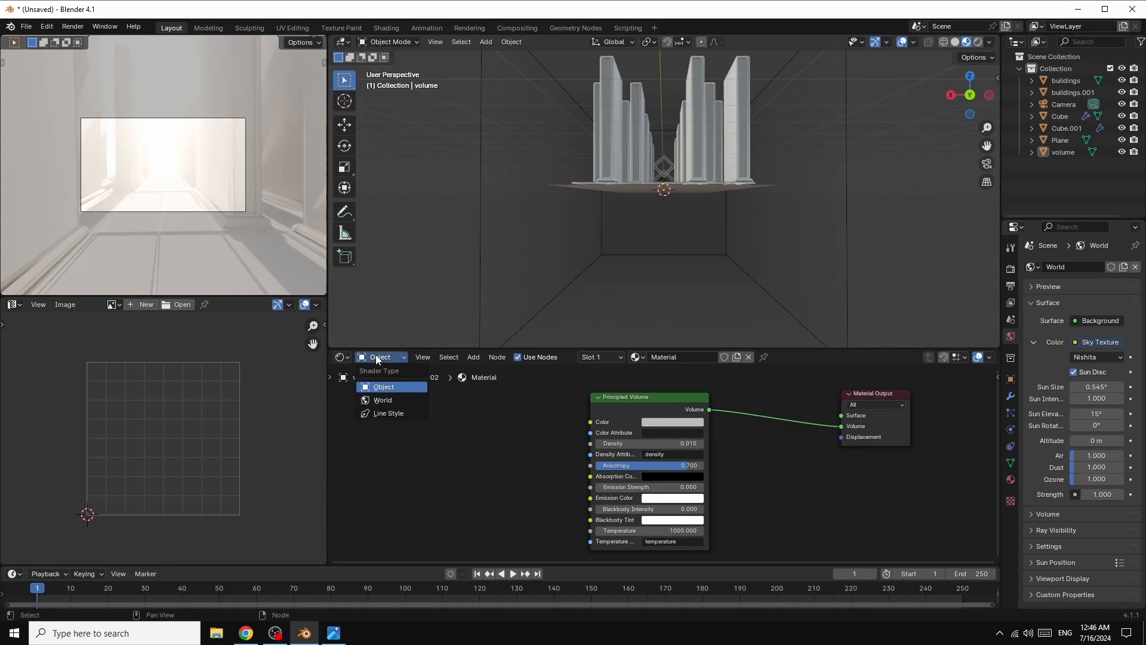
click(378, 400)
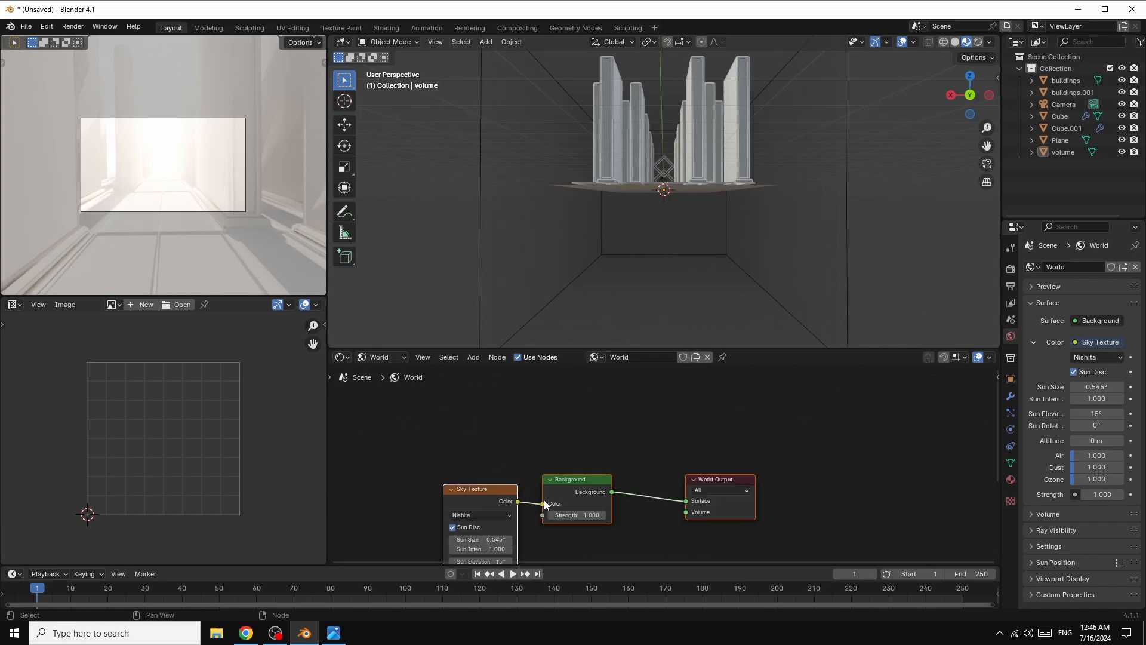
drag(540, 504, 561, 525)
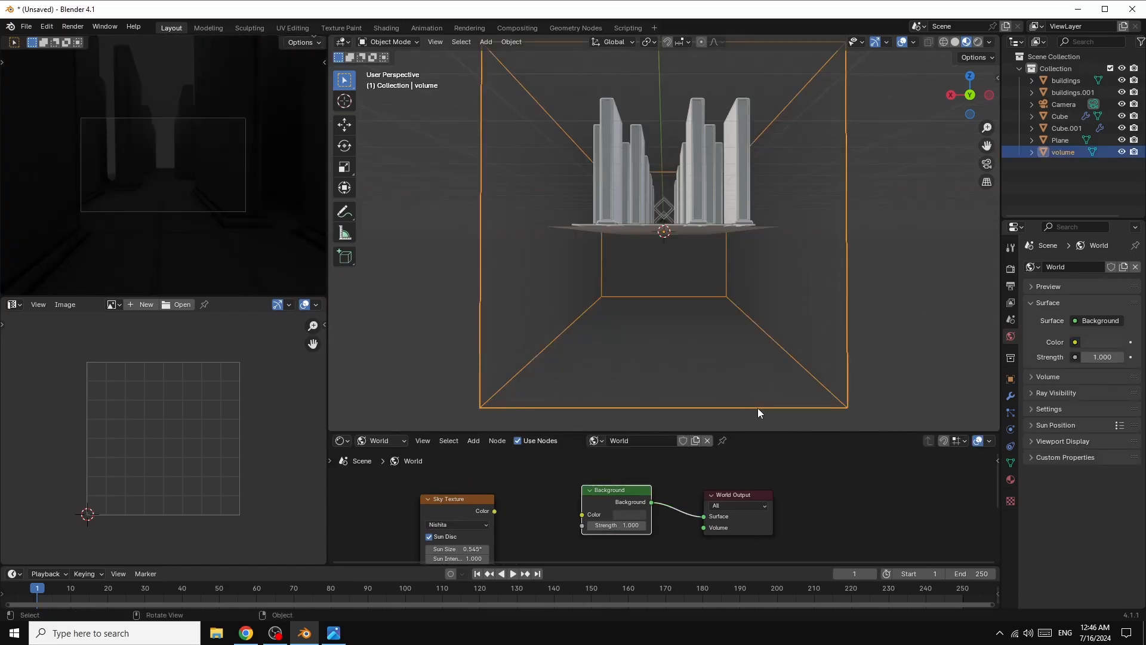
Scale the volume cube by about 0.62 along global Z and move it upward along Z around the buildings
key(s)
key(z)
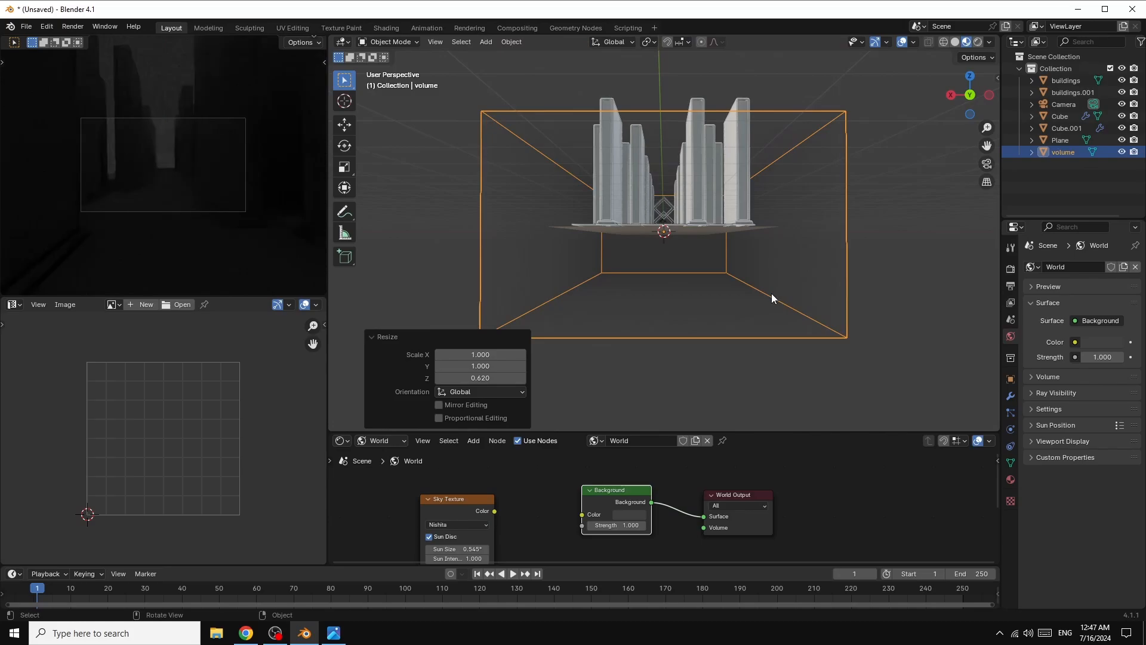
key(g)
key(z)
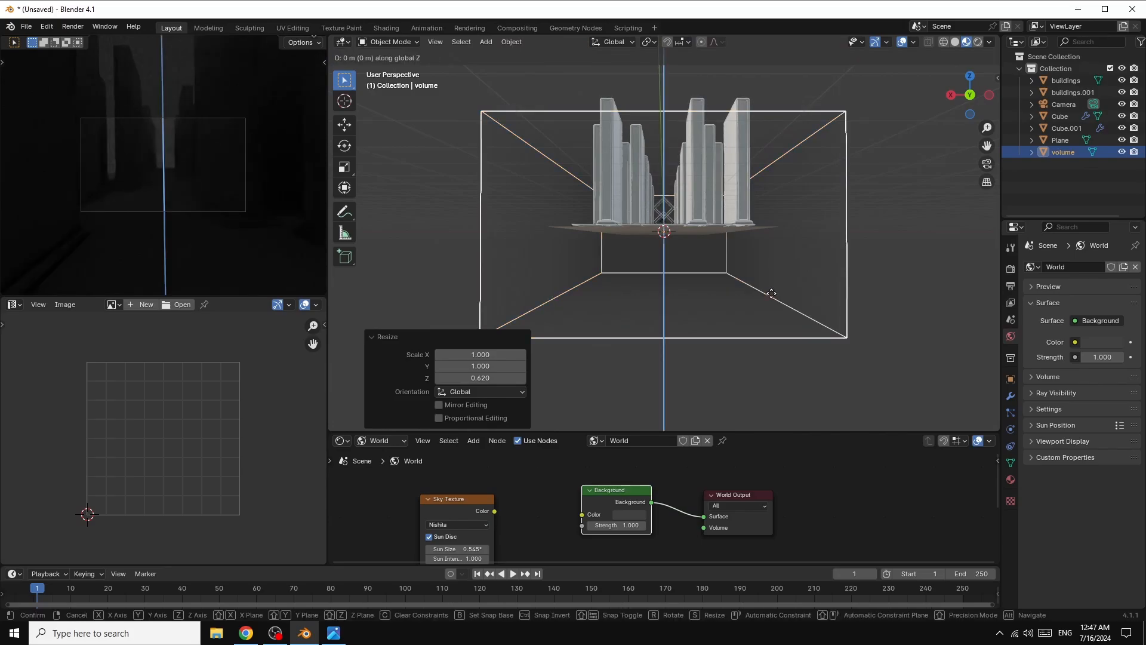
click(774, 264)
click(922, 174)
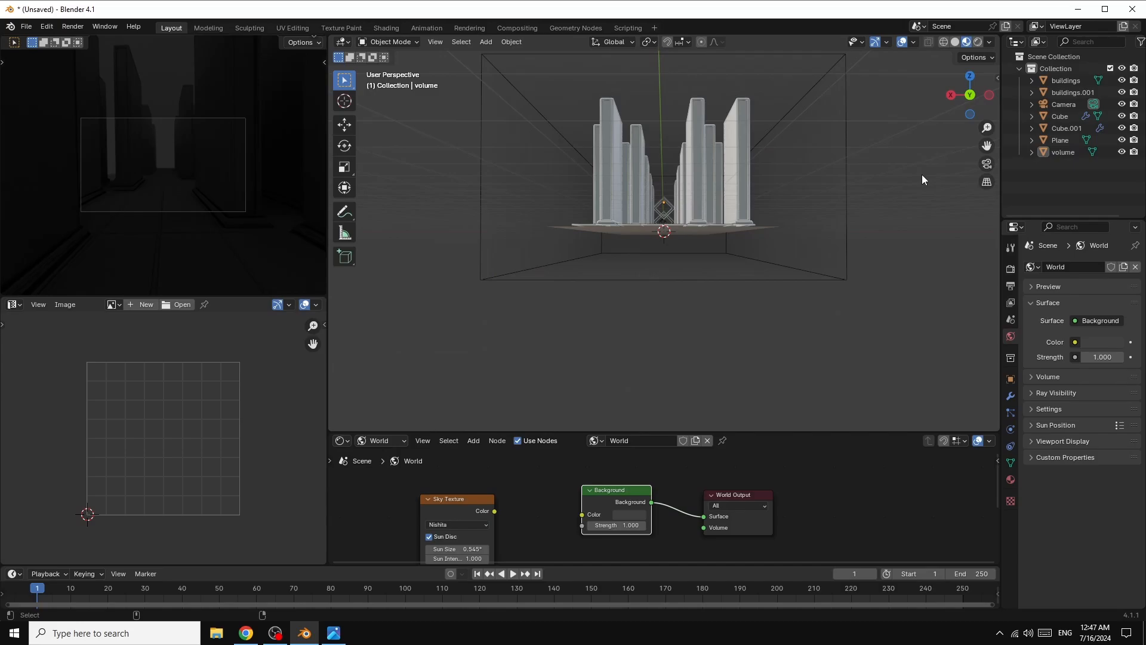
Align the camera to the main viewport's view and set its focal length to 28 mm
key(KP_0)
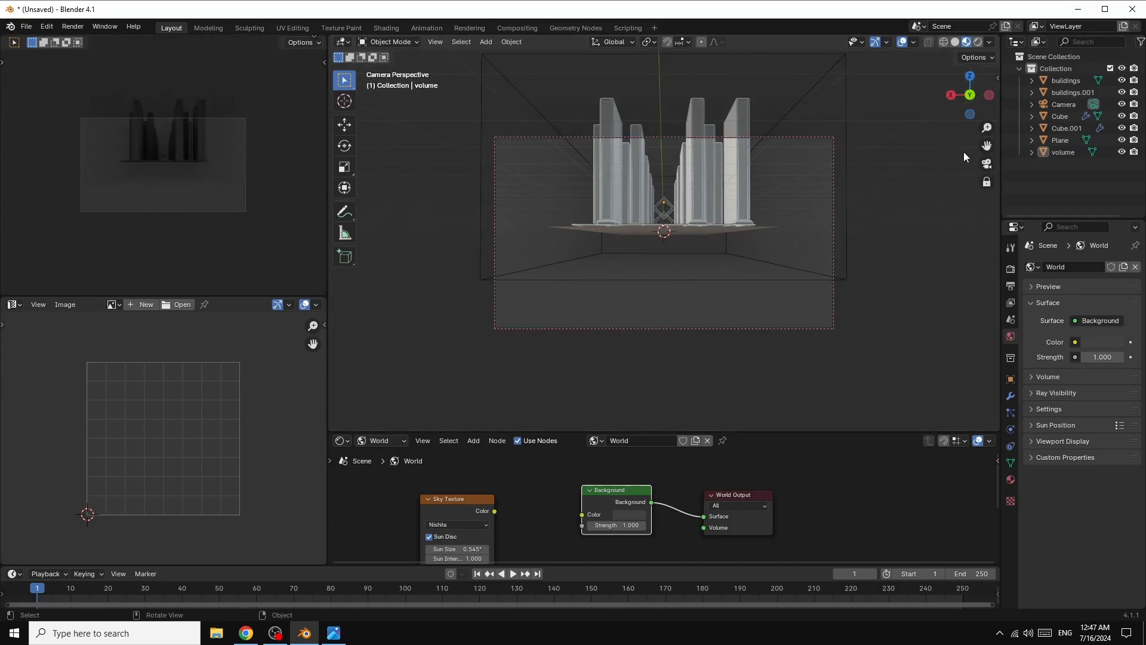
key(ctrl+z)
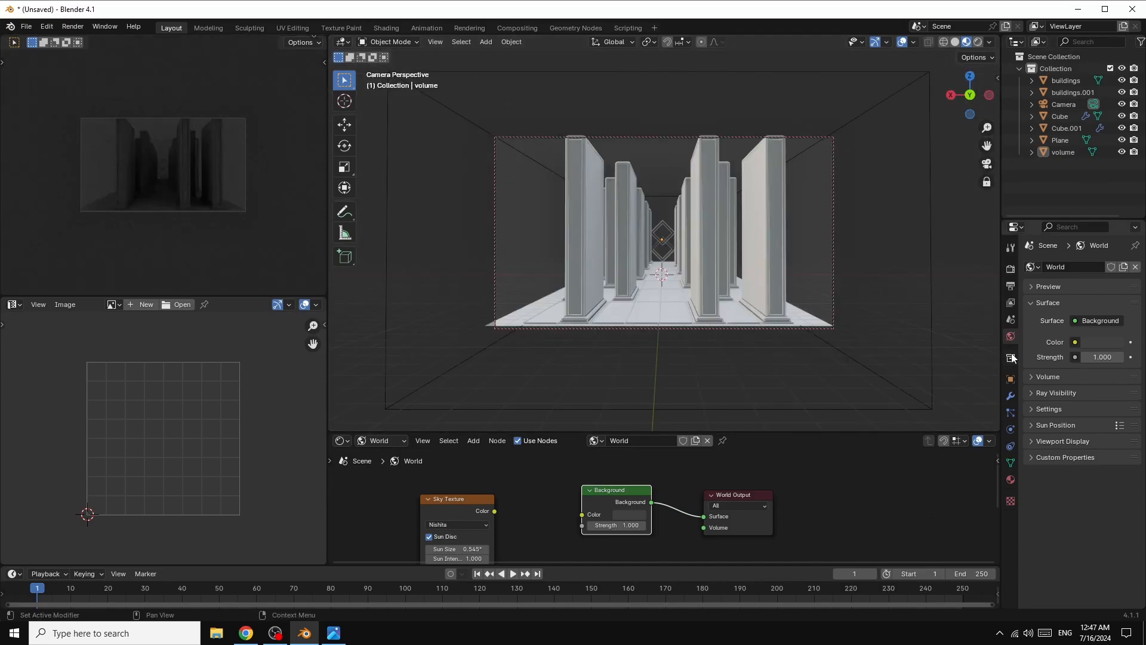
click(1065, 107)
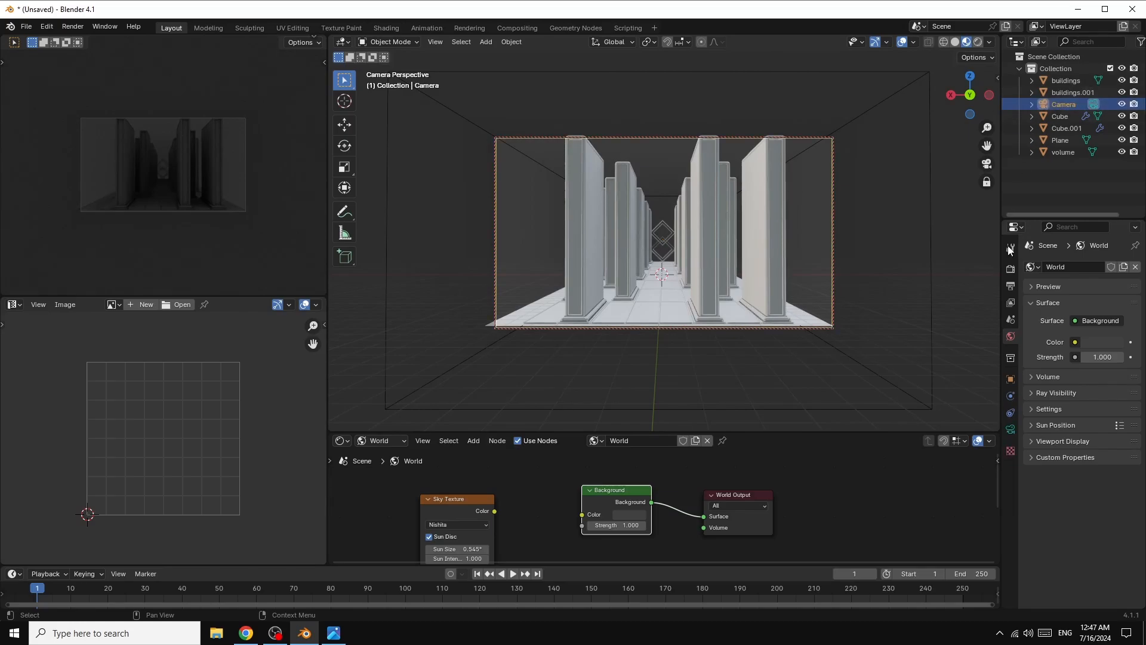
click(1011, 431)
drag(1102, 325, 1068, 325)
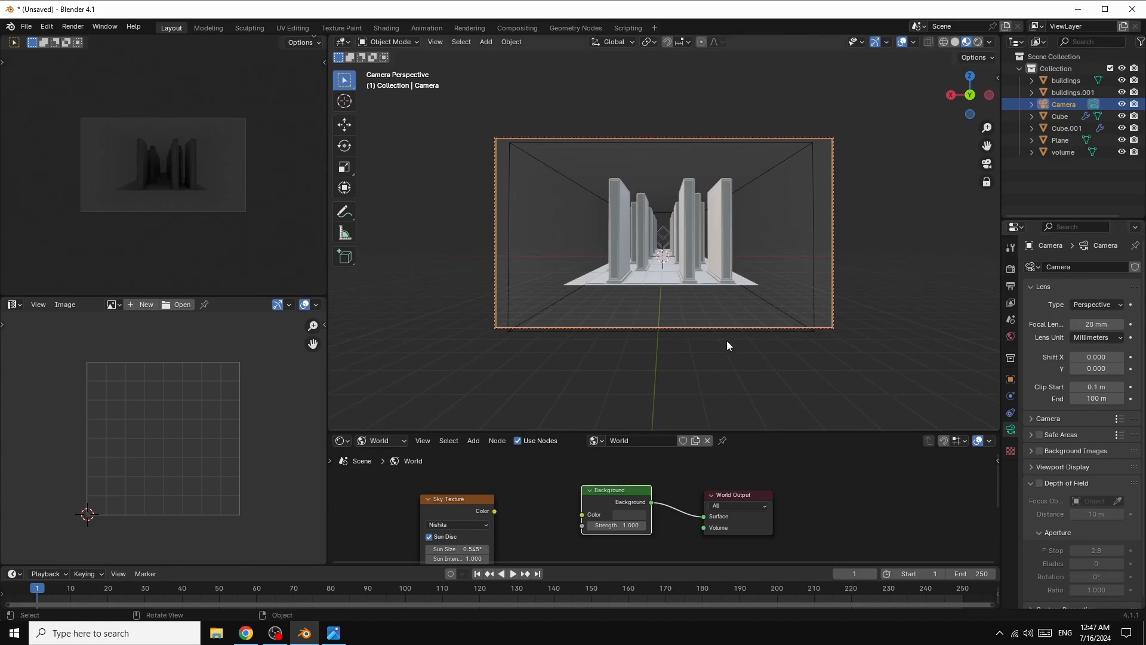
Move the camera closer so that it frames the street between the two rows of buildings
scroll(970, 271, up, 3)
scroll(963, 270, up, 1)
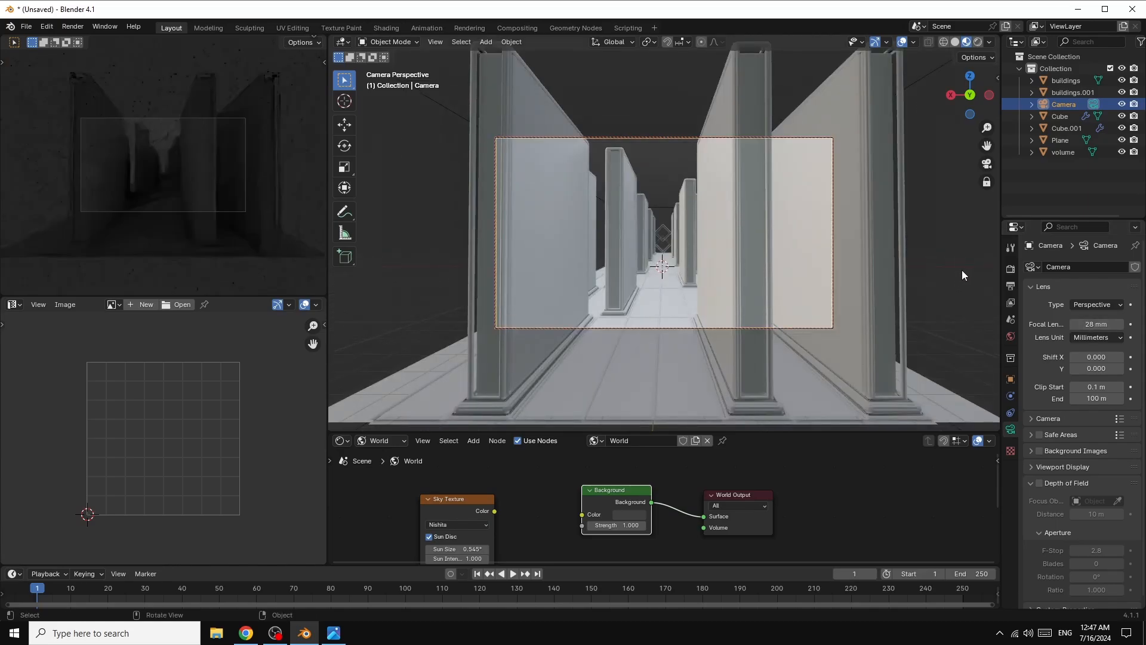
drag(987, 146, 954, 339)
Scale the ground plane up slightly so its front edge extends beyond the camera frame
click(975, 327)
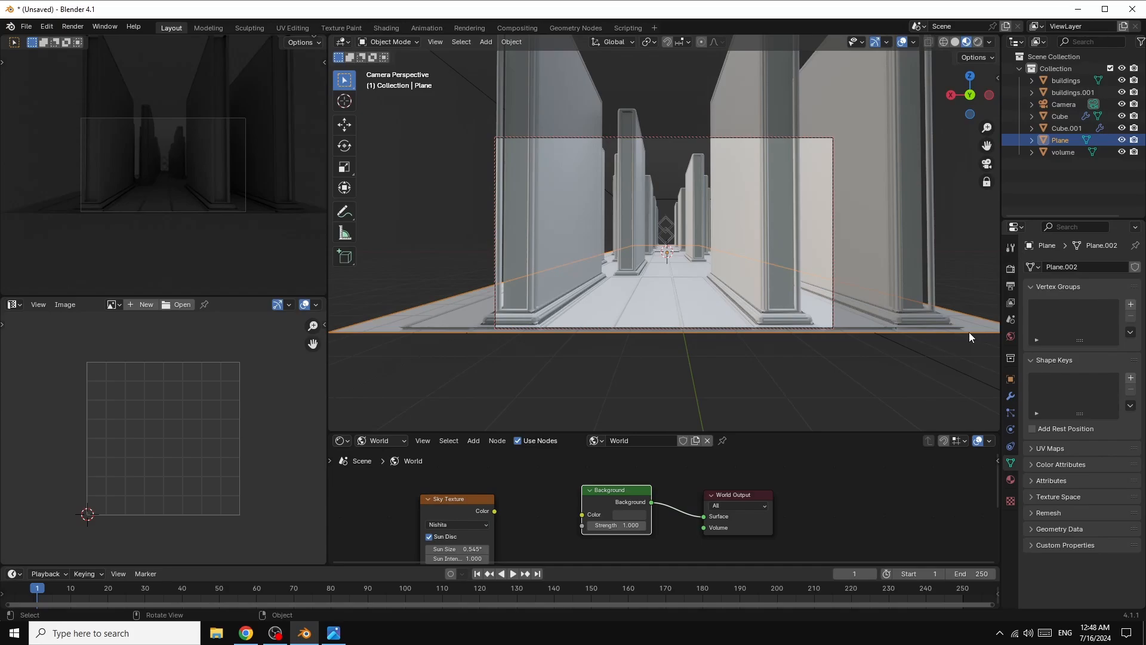
key(s)
click(941, 328)
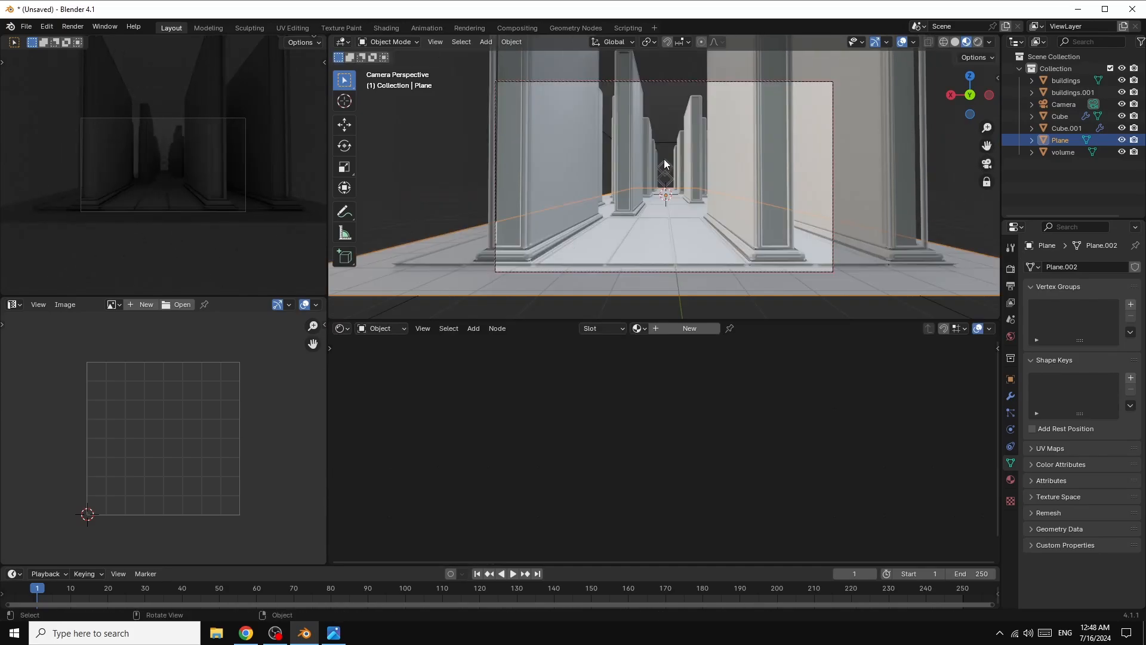
Create a new material on the stacked wireframe cubes at the end of the street and reposition its nodes
click(664, 163)
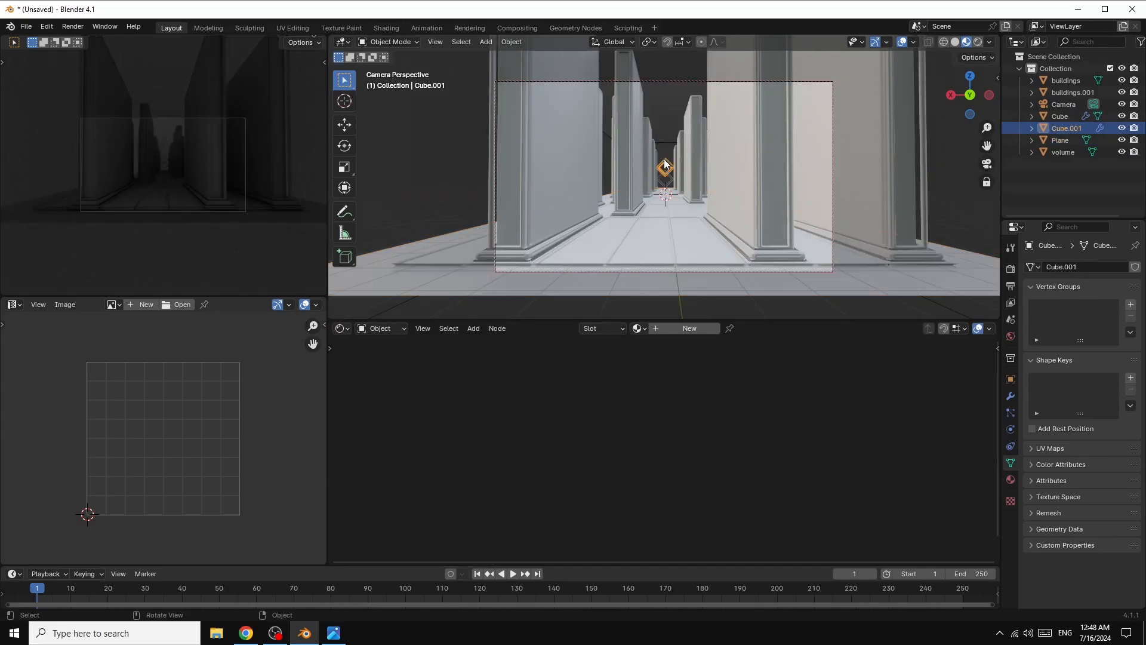
click(689, 328)
drag(630, 464, 784, 390)
click(599, 422)
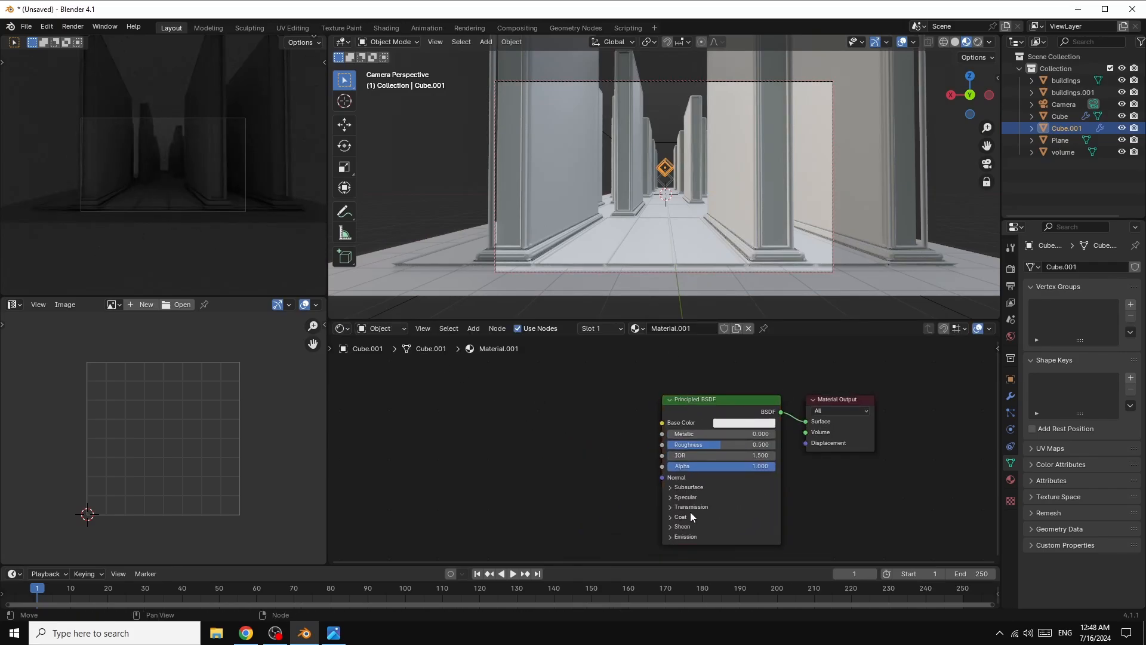
Set the Emission Strength of the wireframe cubes' Principled BSDF to 3.1
click(669, 539)
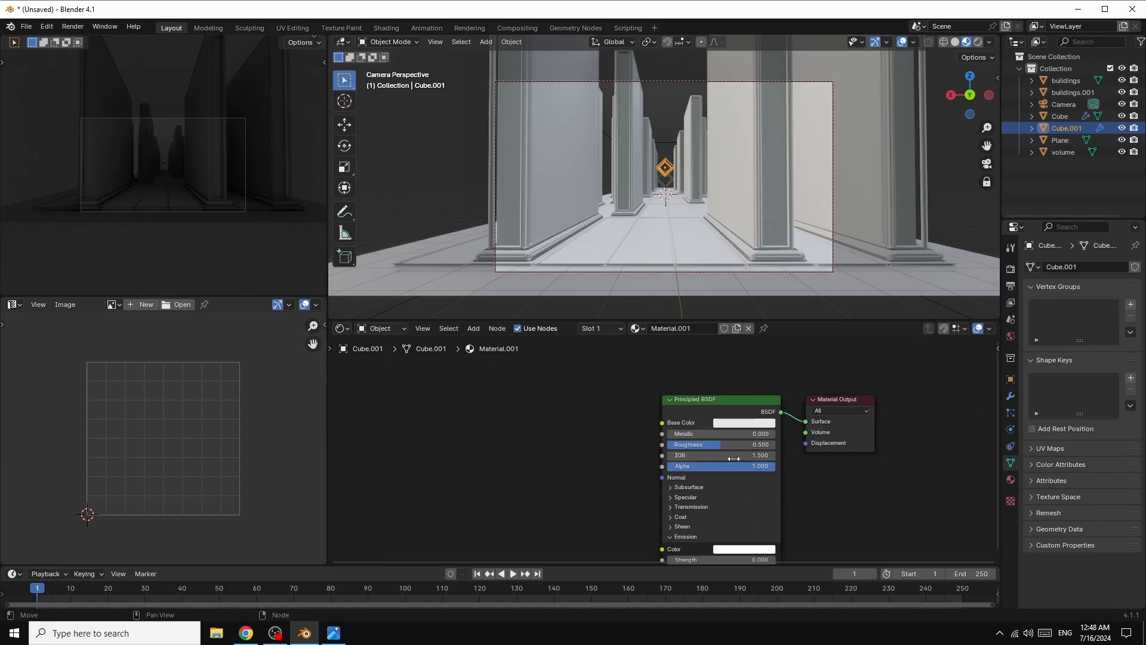
drag(728, 402, 729, 372)
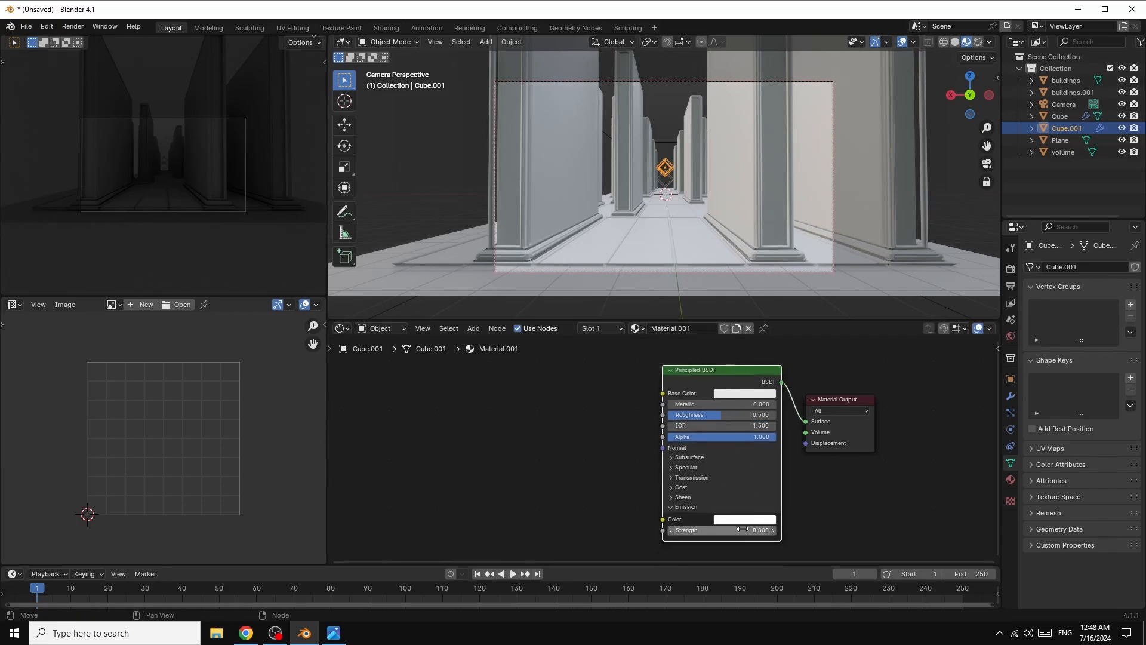
drag(742, 529, 771, 530)
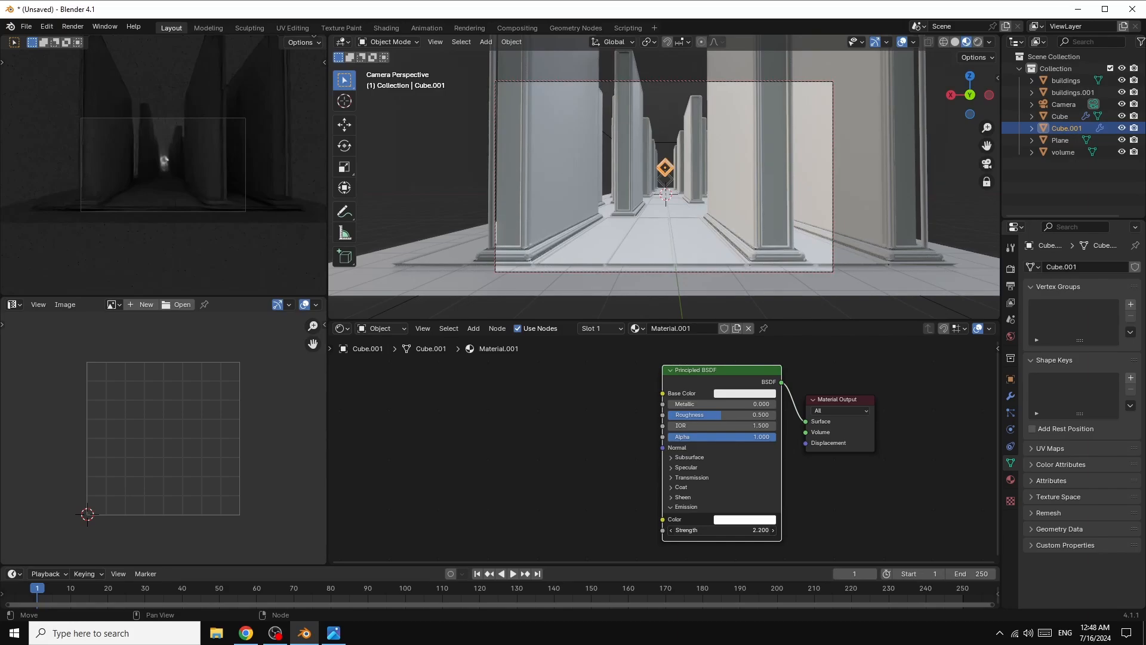
drag(770, 529, 782, 530)
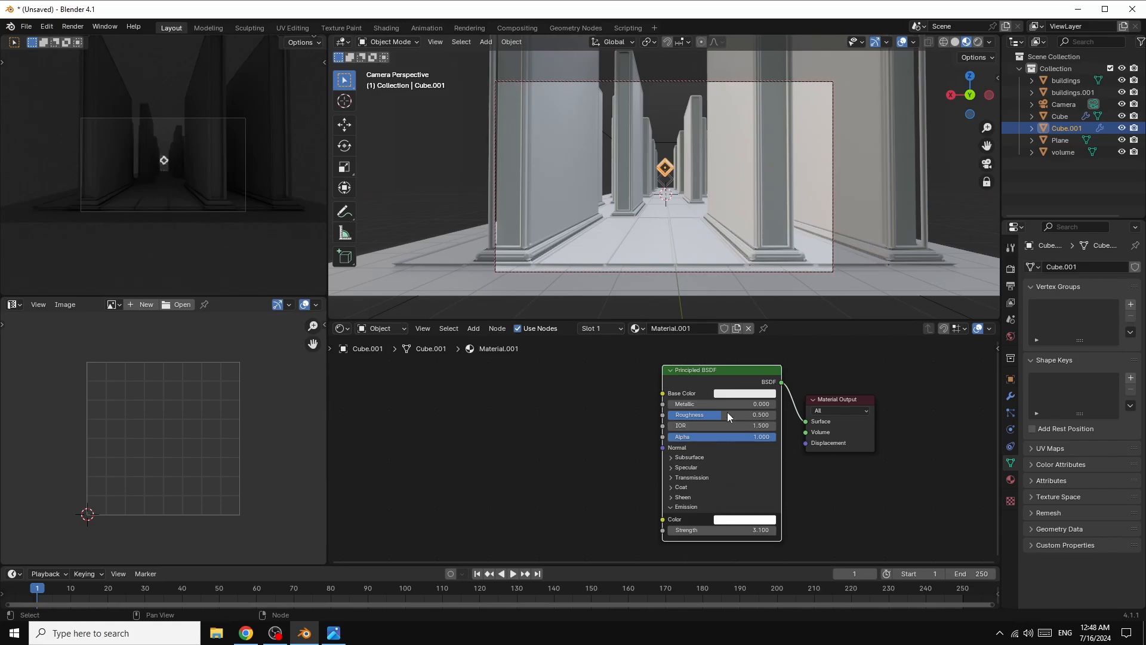
Add an Image Texture node and connect its Color output to the Alpha input of the Principled BSDF
click(473, 329)
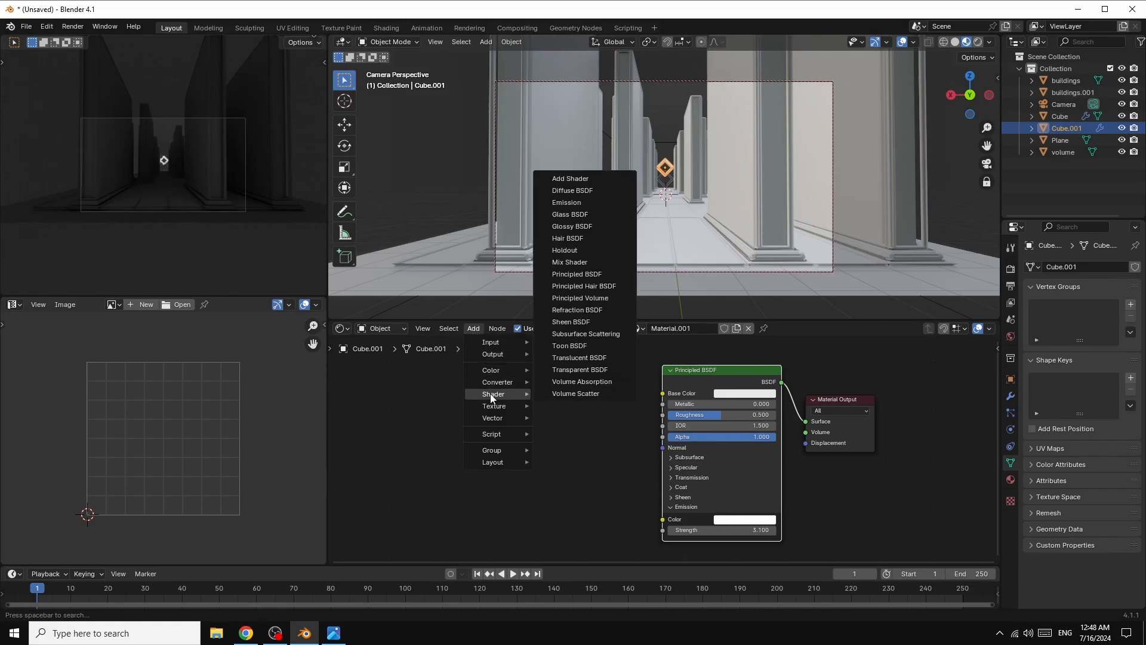
mouse_move(493, 408)
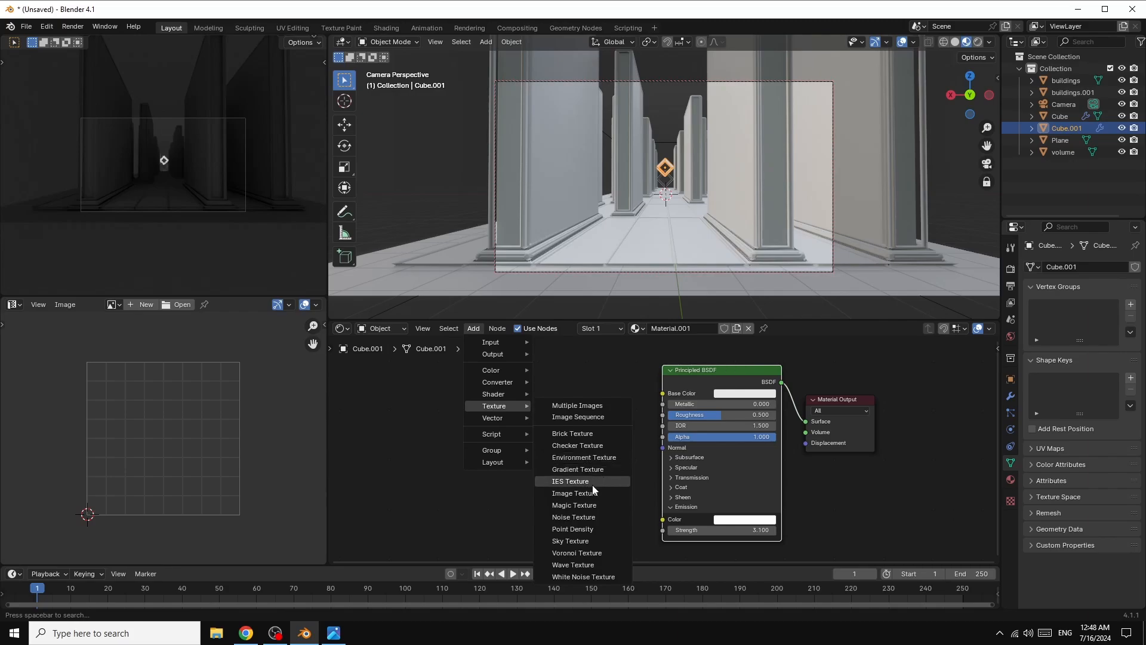
click(574, 493)
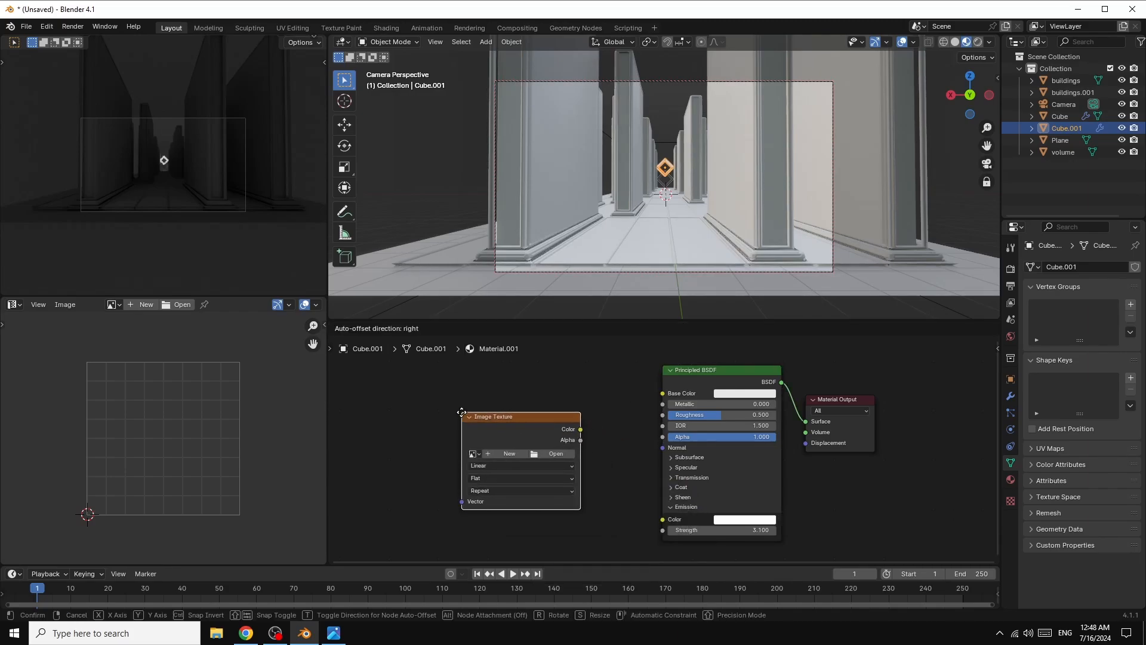
click(600, 432)
drag(581, 429, 662, 437)
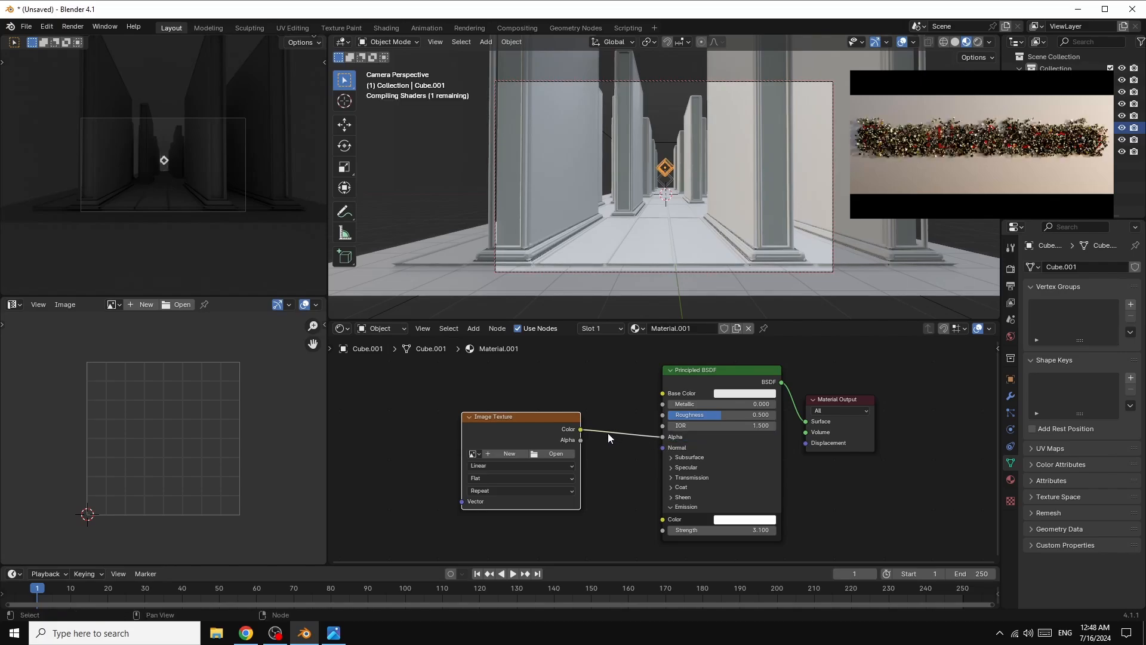
Connect the Image Texture's Color output to Emission Color and load pexels-little-visuals-1749 (1).jpg from the IMAGES\FIRE folder
drag(580, 429, 663, 520)
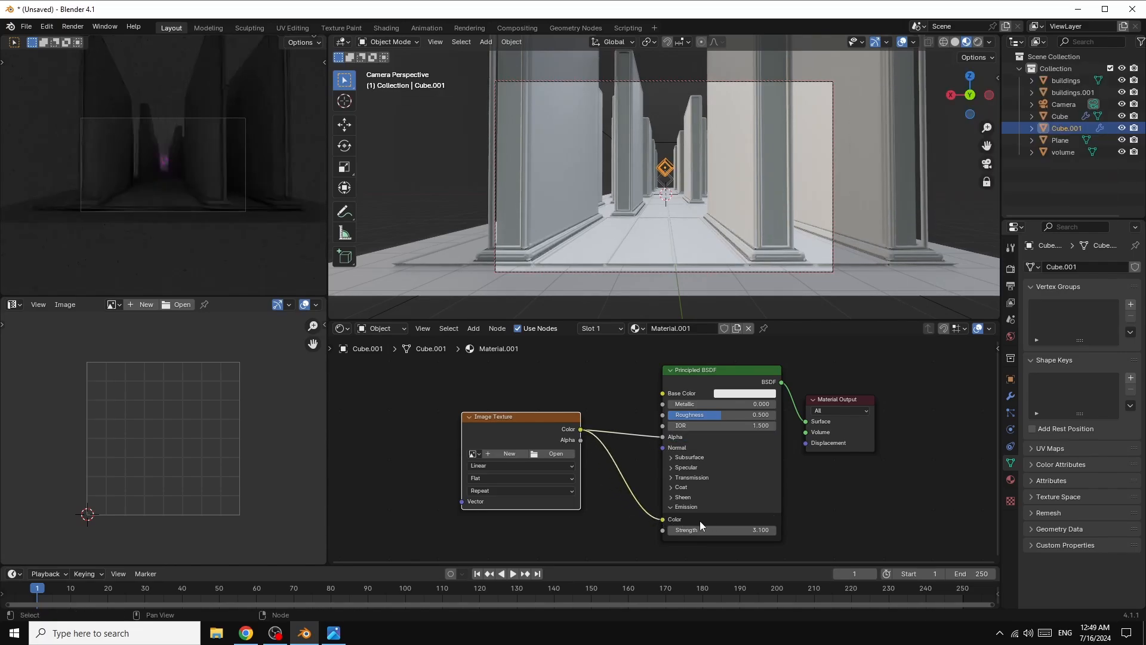
click(549, 455)
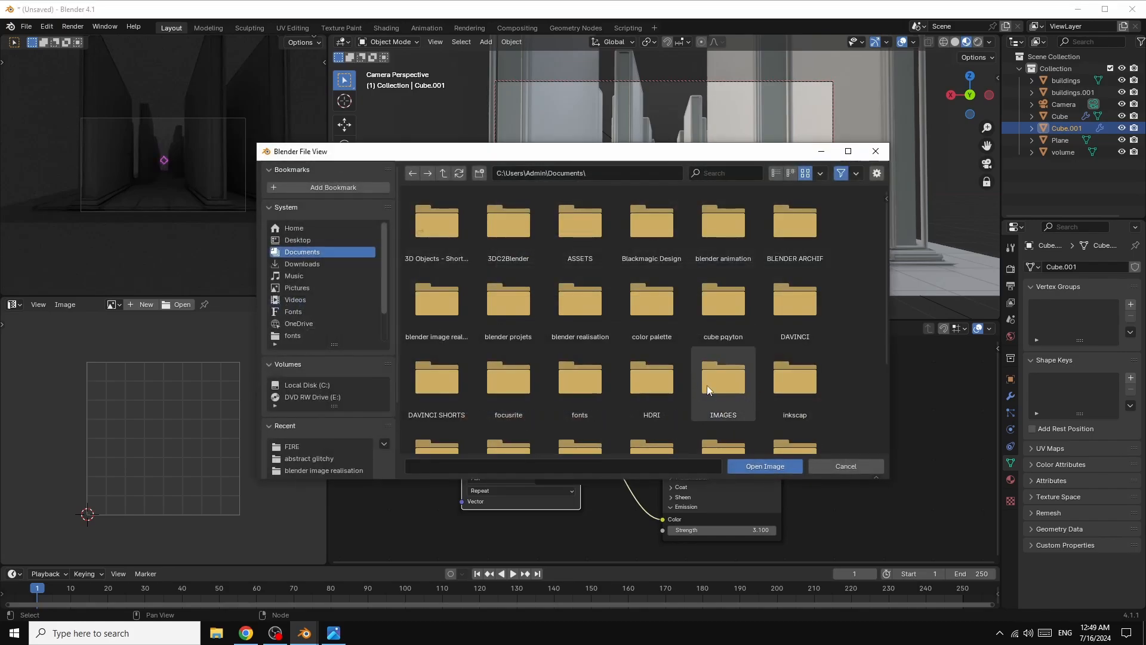
double_click(721, 386)
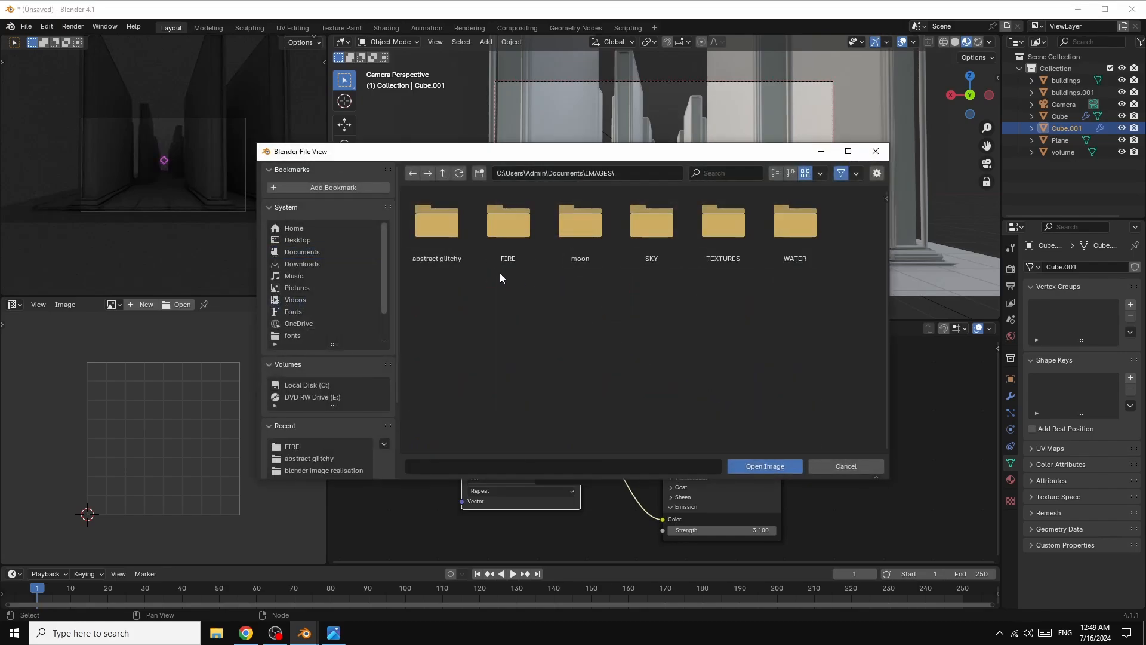
double_click(518, 233)
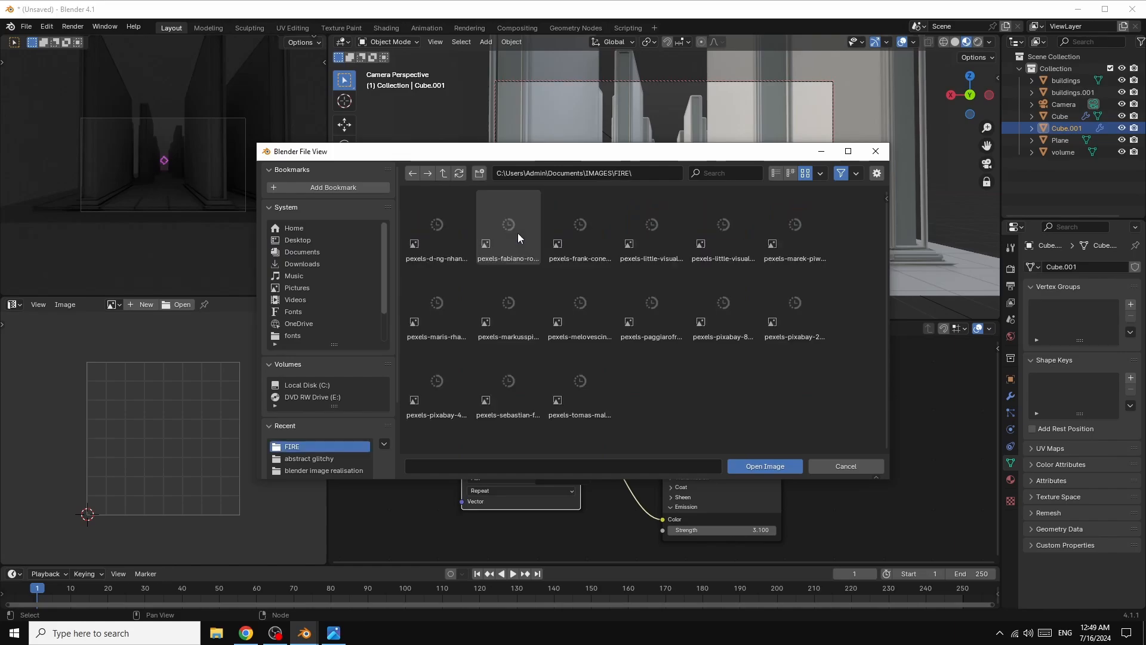
click(729, 224)
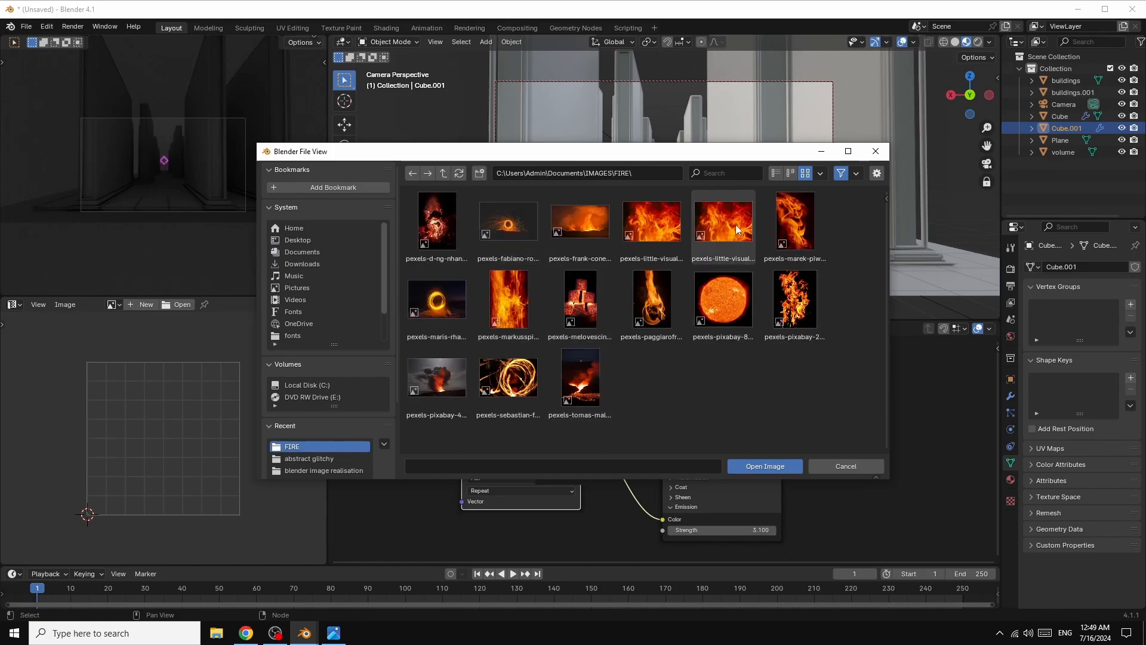
double_click(729, 224)
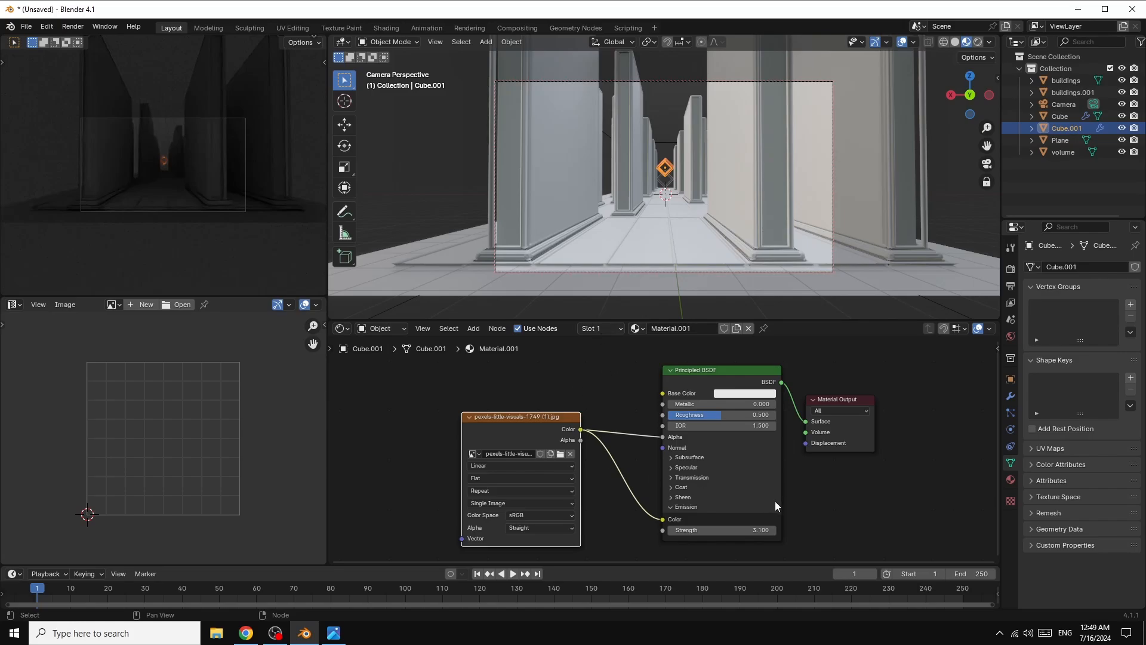
Set the Emission Strength to 45.2 and assign the same Material.001 to the lower wireframe cube
drag(746, 531, 779, 531)
click(669, 182)
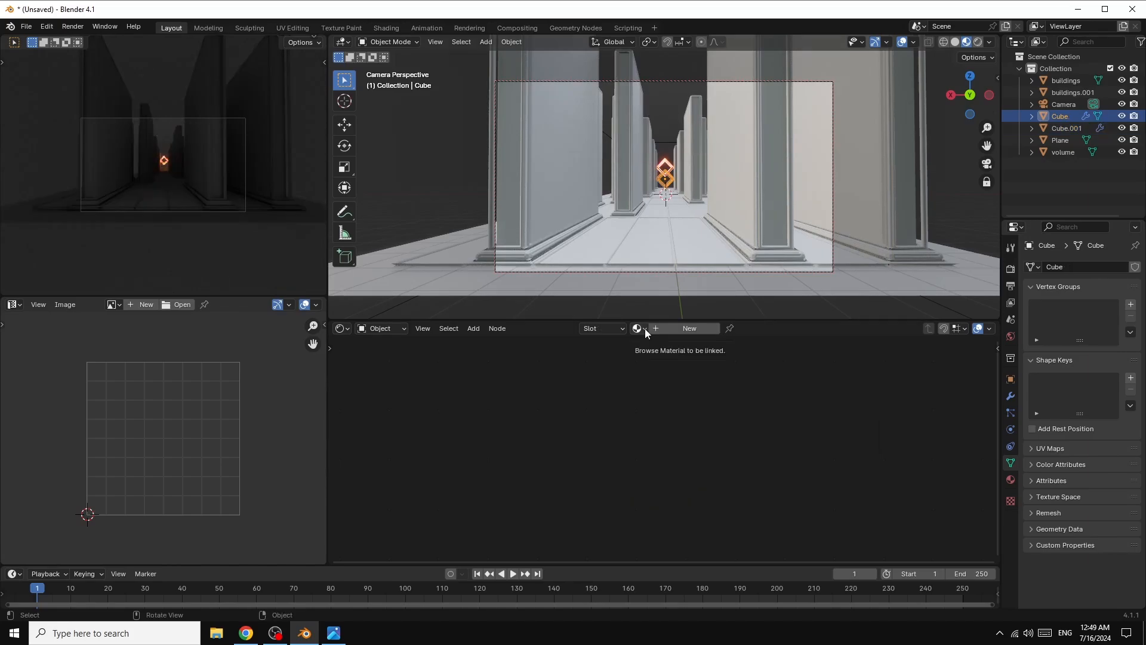
click(638, 328)
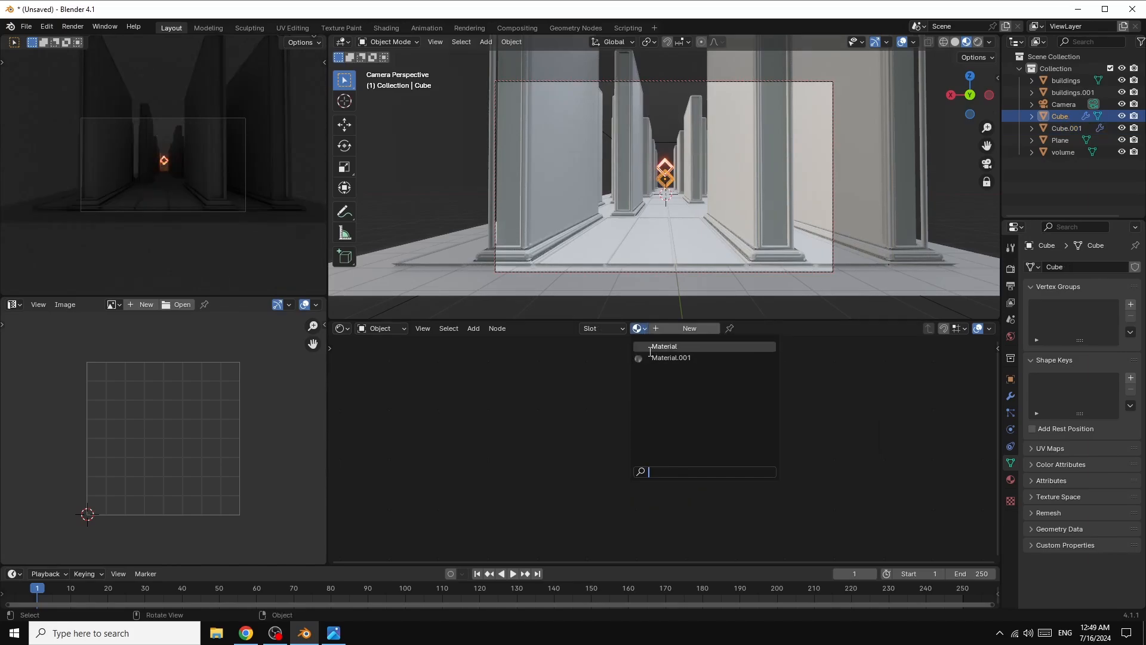
click(653, 357)
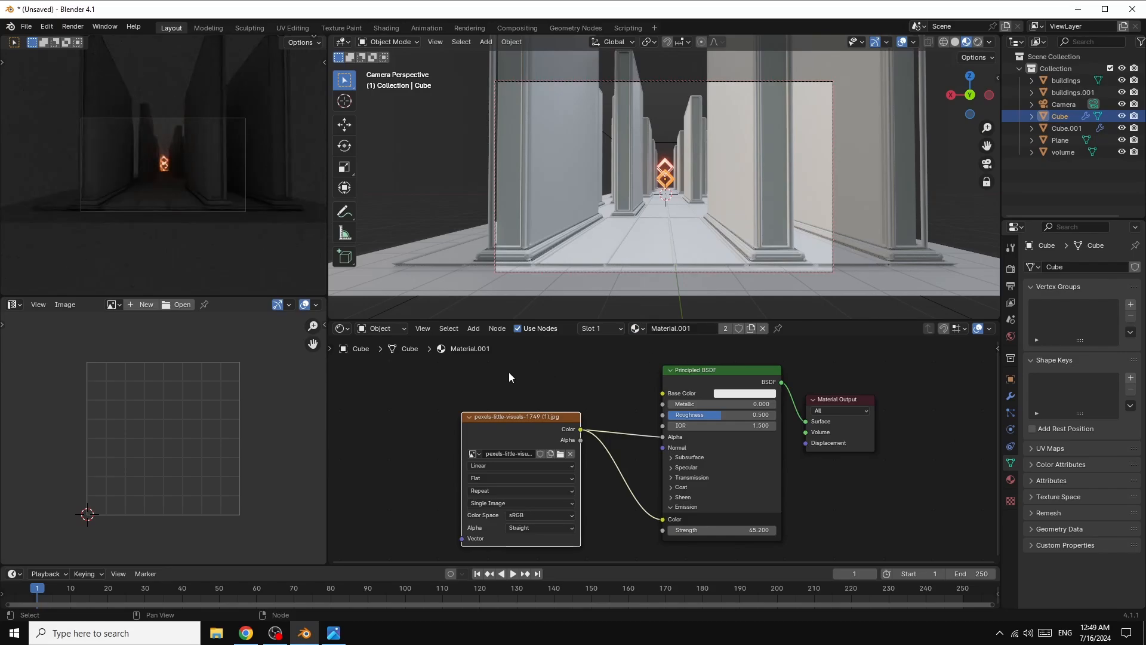
Rename the Plane object as floor
click(1063, 141)
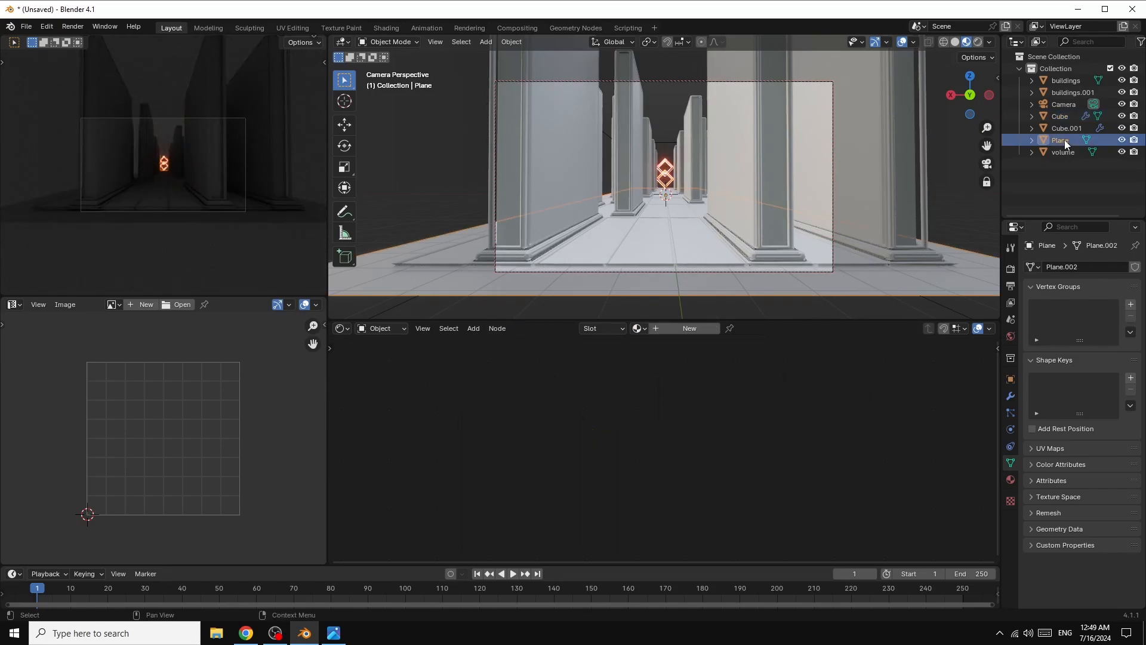
double_click(1066, 139)
text(floor)
key(Return)
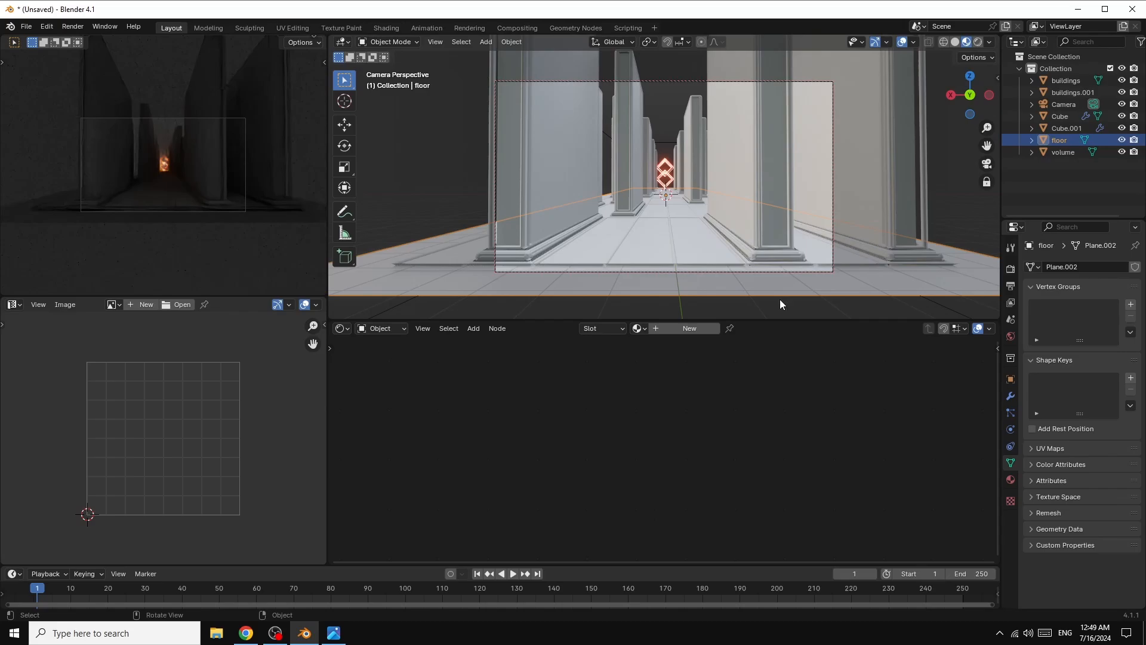
Create a new material on the floor and connect an added Color Ramp's Color output to the Principled BSDF's Roughness
click(687, 329)
drag(632, 460, 816, 366)
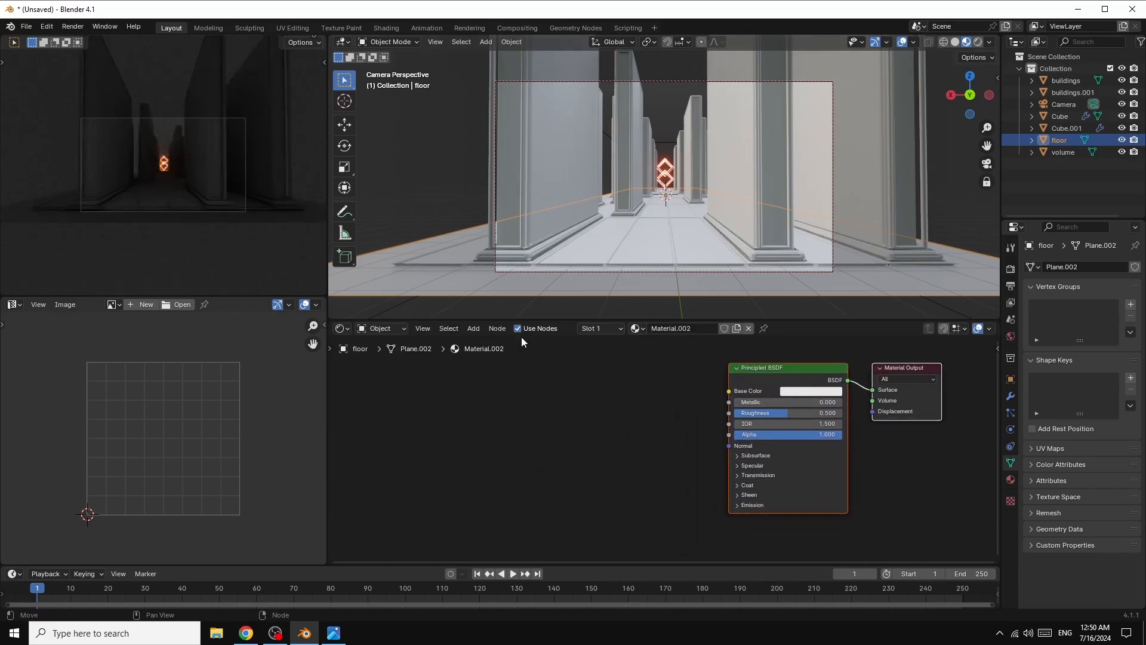
click(479, 328)
mouse_move(486, 382)
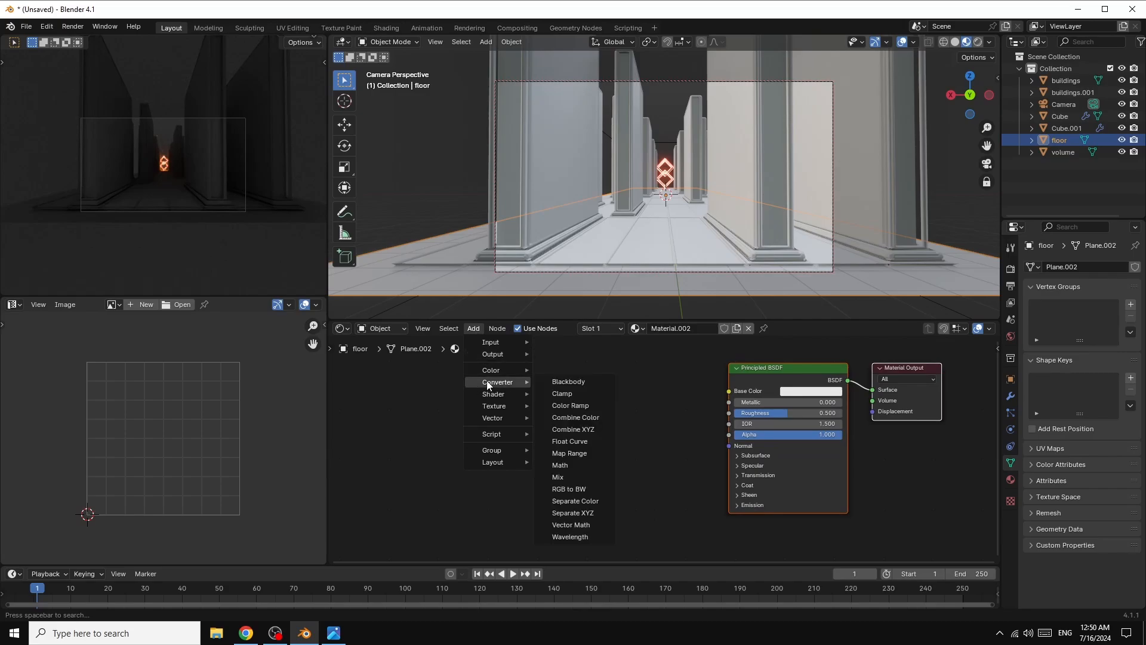
click(572, 406)
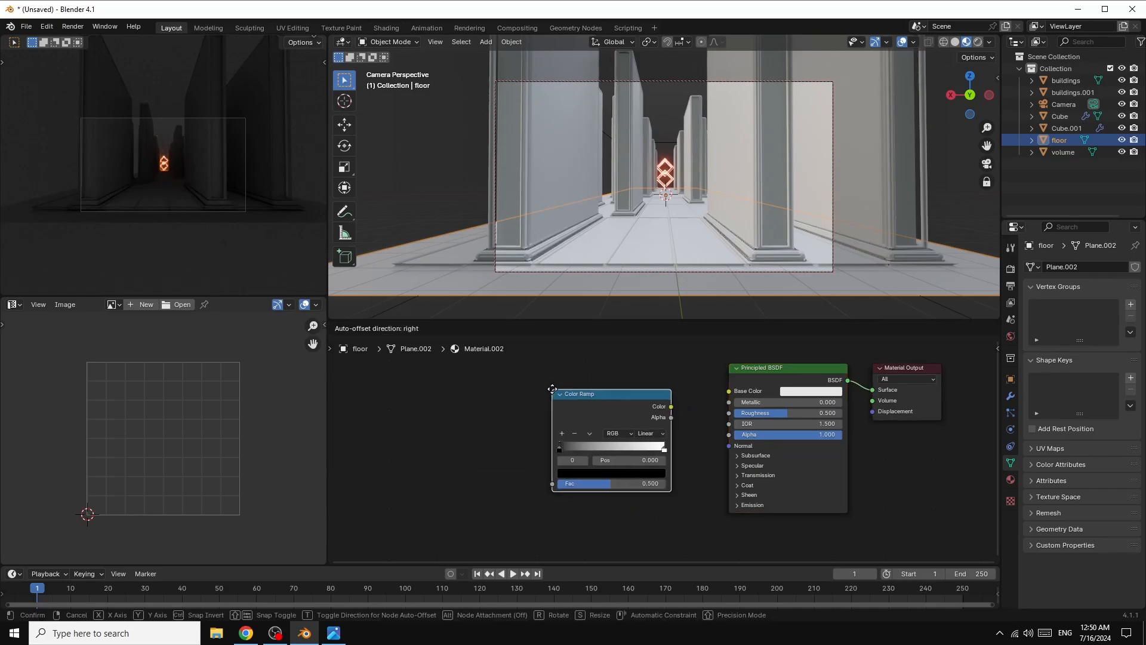
click(632, 392)
drag(661, 391, 729, 413)
drag(590, 379, 621, 381)
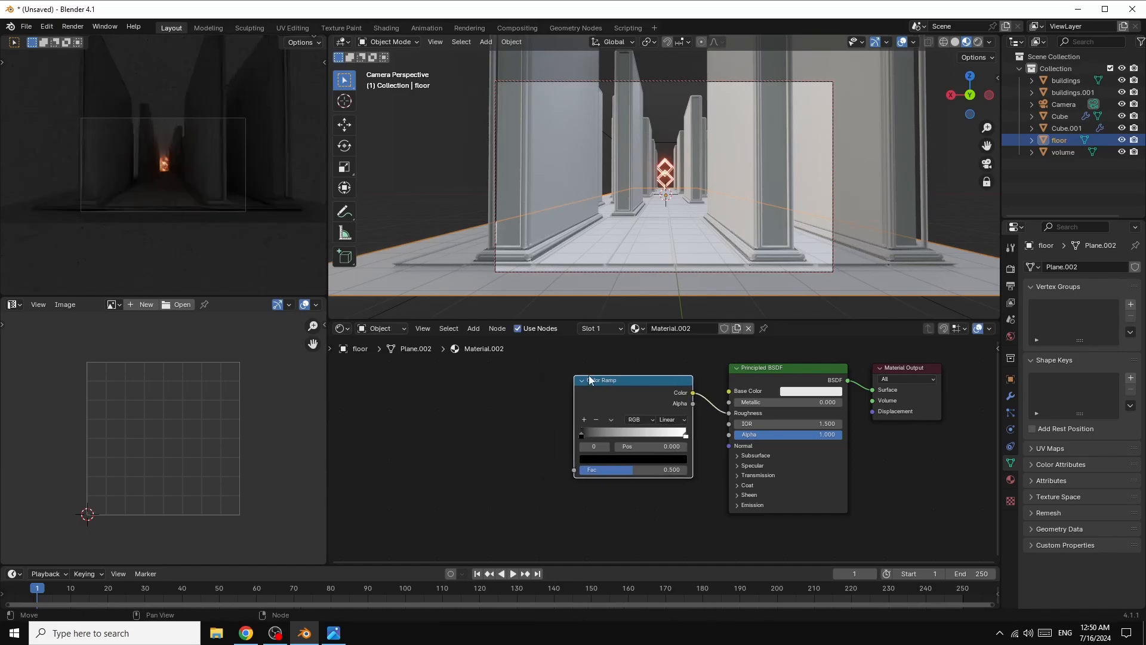
Add a Noise Texture node and connect its Fac output to the Color Ramp's Fac input
click(474, 329)
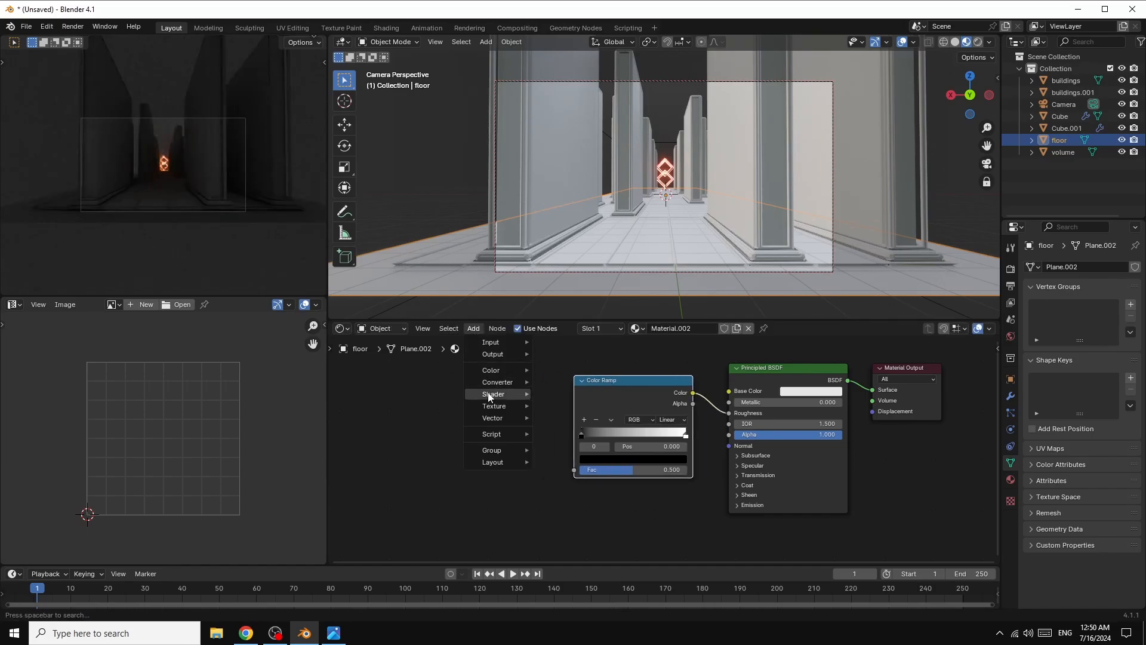
mouse_move(495, 411)
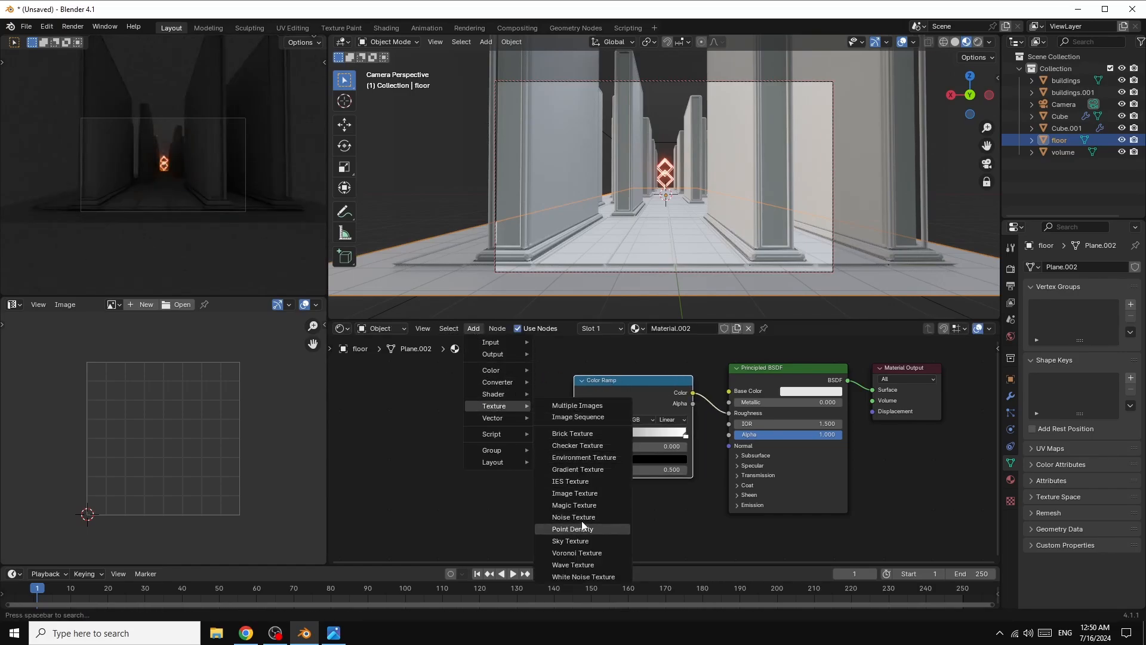
click(576, 517)
click(488, 431)
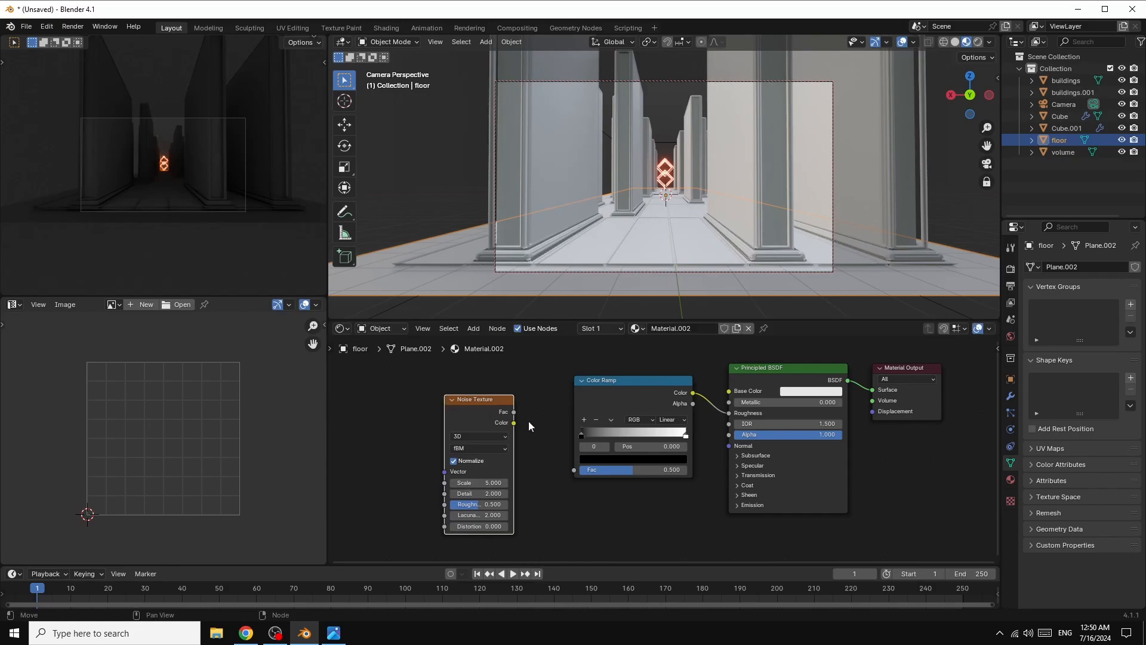
drag(514, 412, 573, 470)
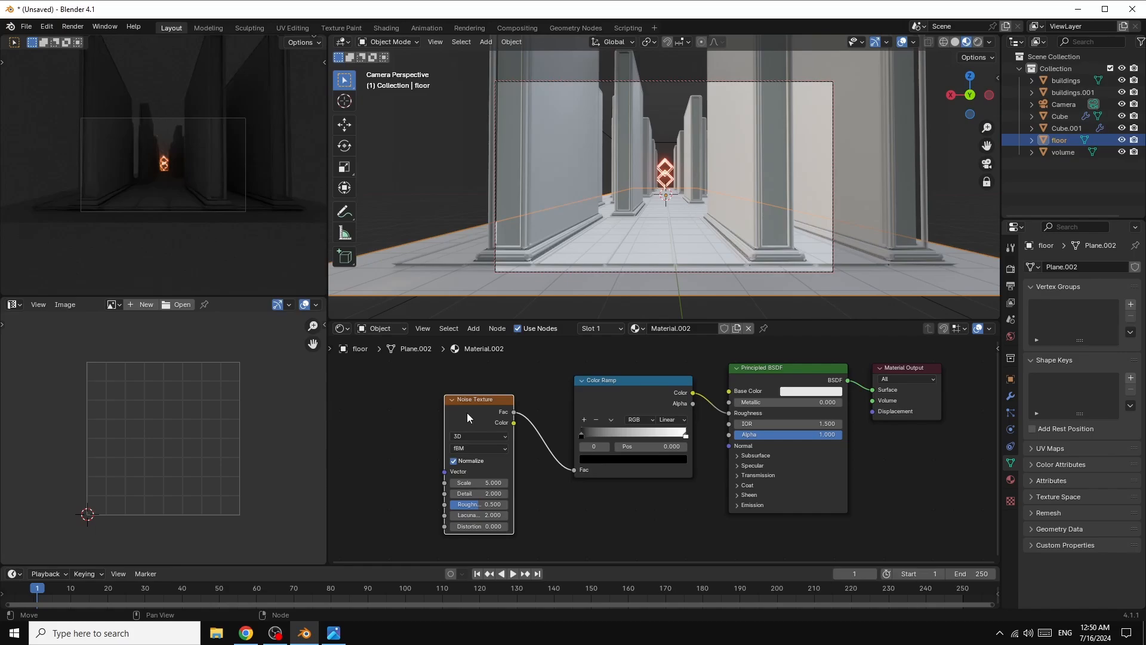
Add linked Mapping and Texture Coordinate nodes to the Noise Texture with Node Wrangler and shift the whole node tree into view
key(ctrl)
key(ctrl+t)
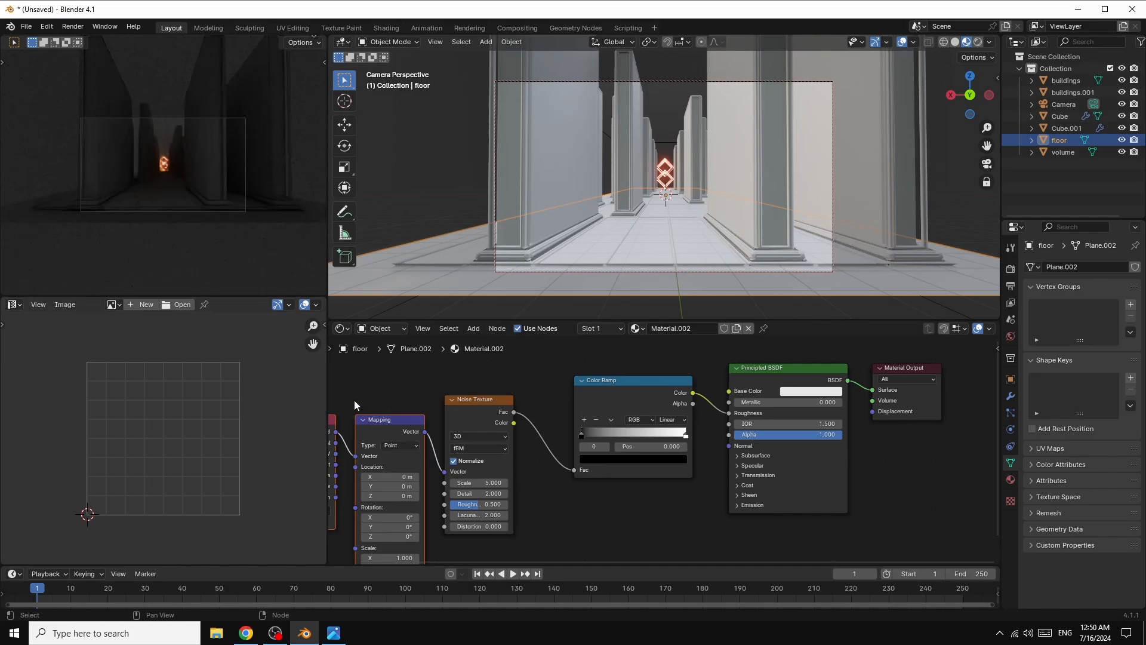
drag(967, 368, 322, 519)
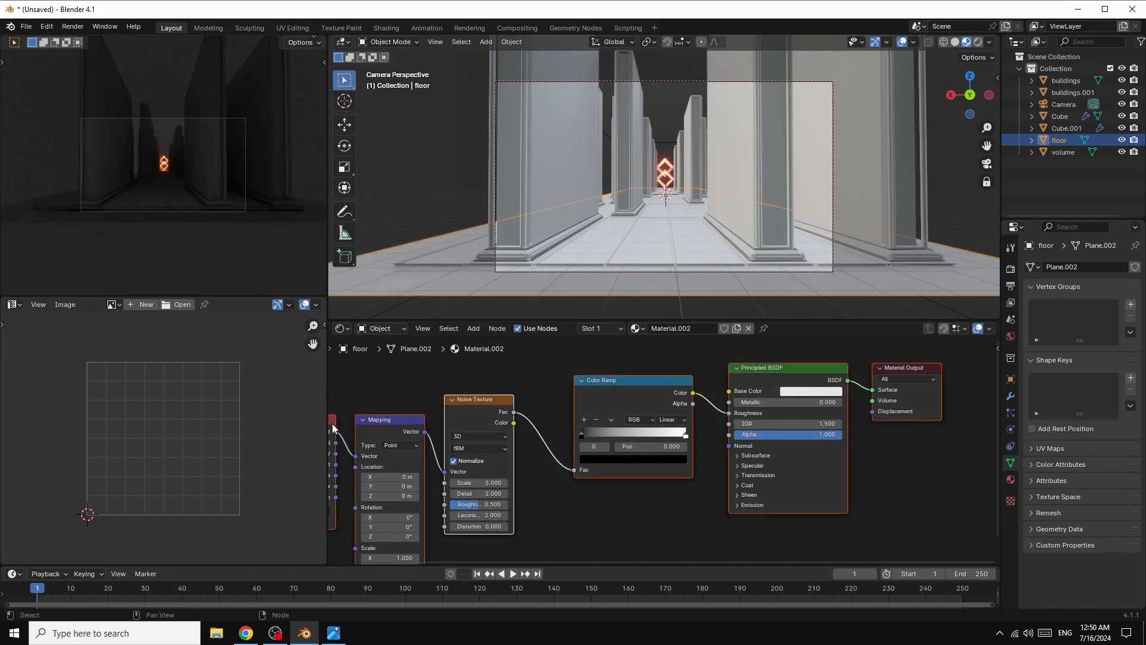
drag(338, 420, 422, 406)
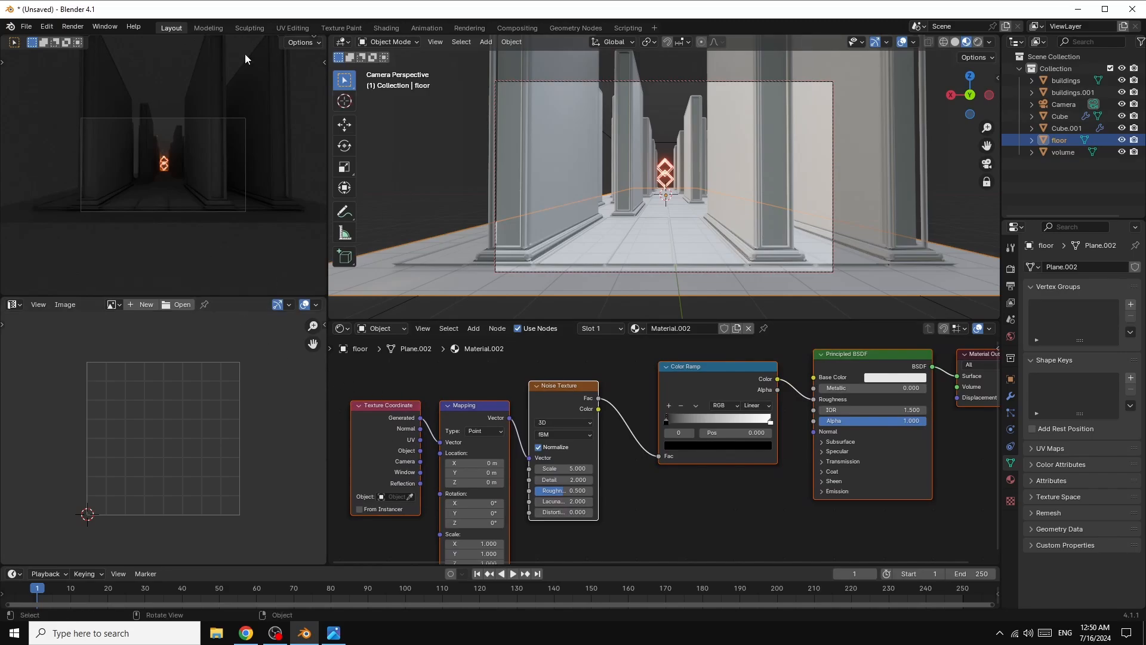
Search the add-ons in Preferences for "node" to check whether Node Wrangler is enabled
click(46, 27)
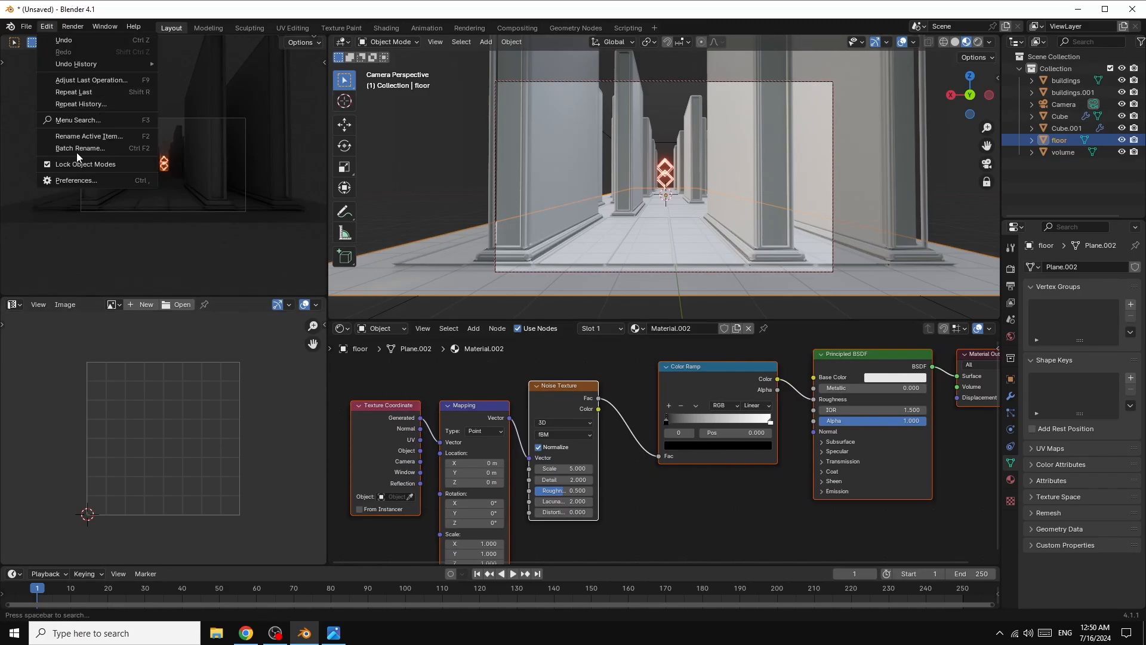
click(72, 179)
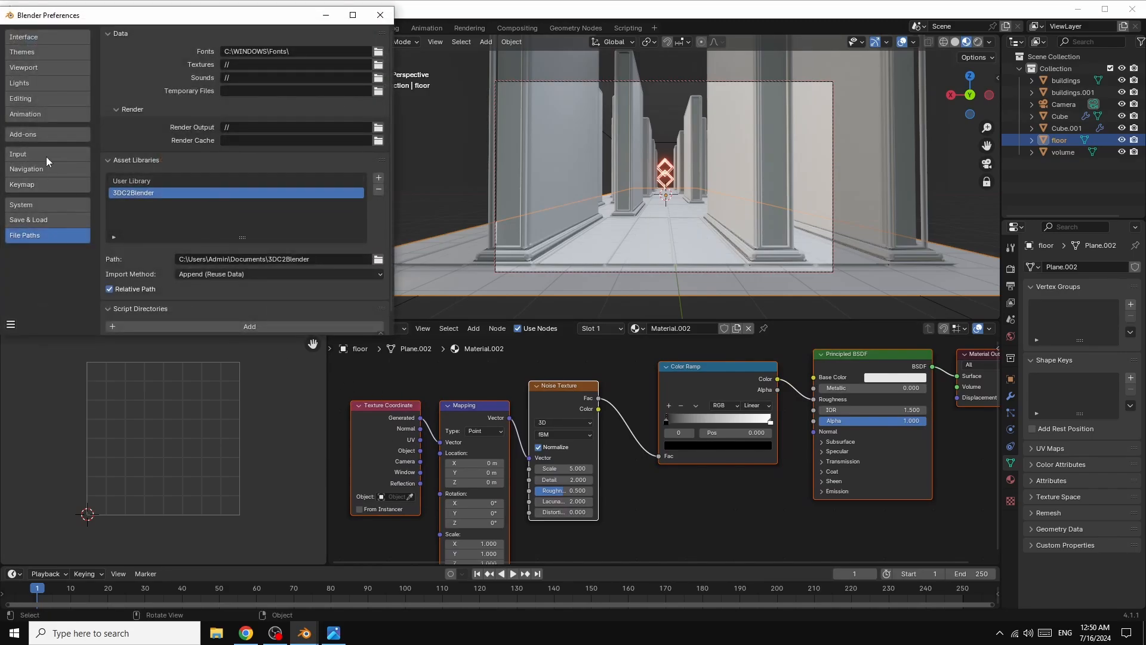
click(32, 132)
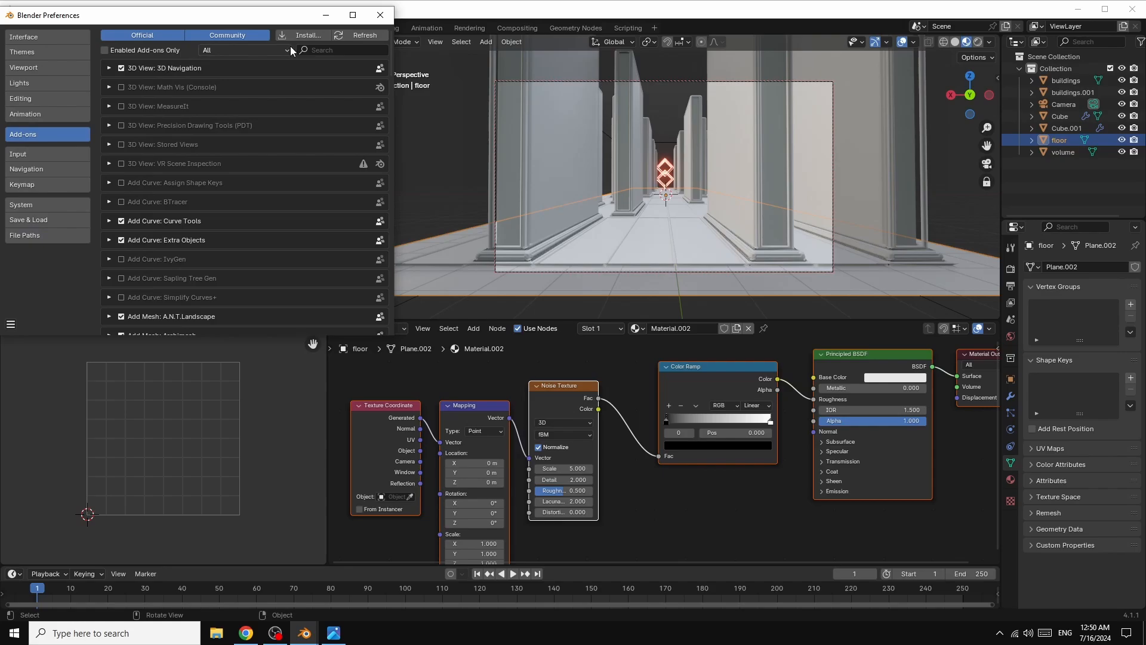
click(325, 50)
text(no)
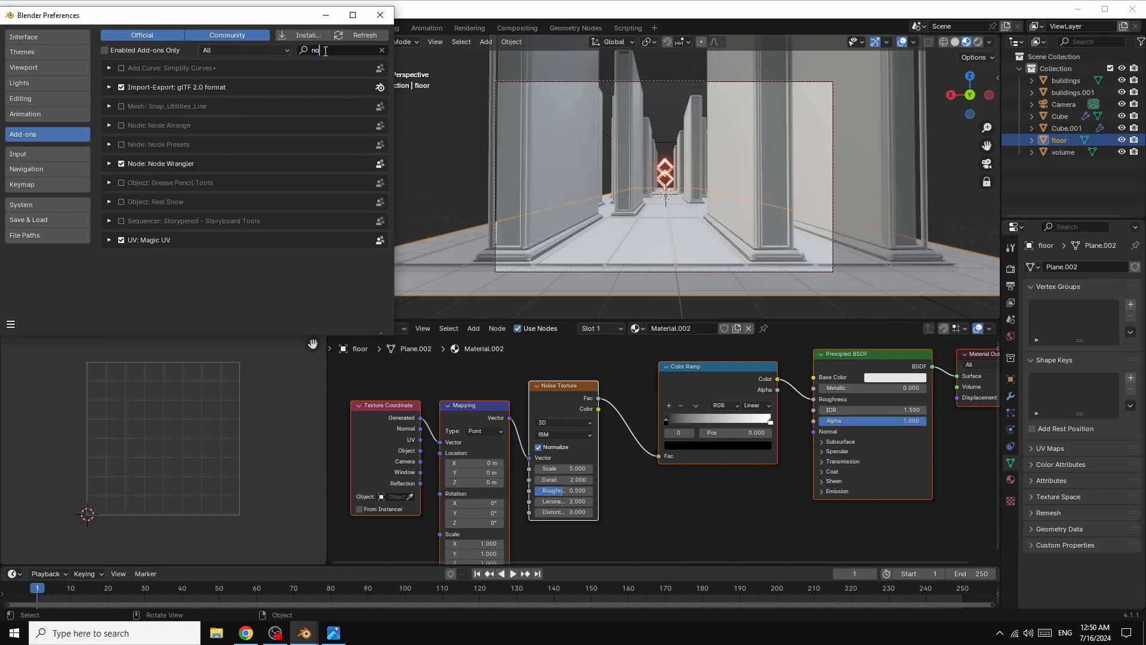
text(de)
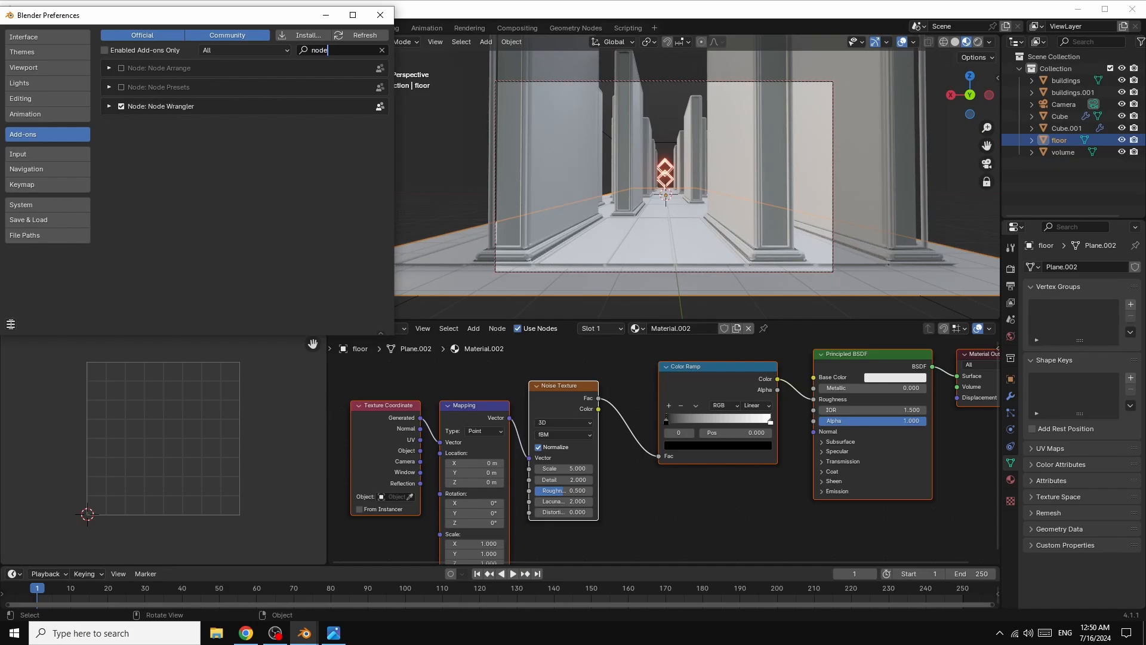
click(385, 18)
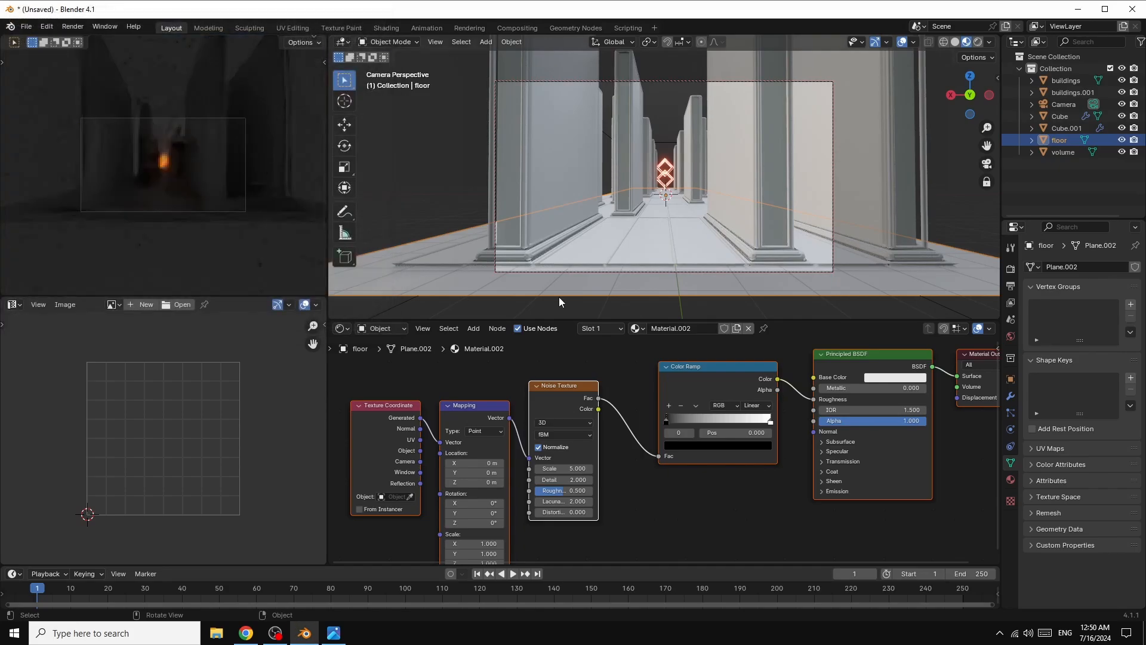
Set the Noise Texture's Scale to 15, Detail to 11.1 and Roughness to 0.825, and move the Color Ramp's black stop to 0.414
mouse_move(565, 465)
mouse_down()
mouse_move(610, 464)
mouse_move(582, 481)
mouse_move(603, 481)
mouse_move(567, 490)
mouse_move(584, 490)
mouse_up()
drag(667, 421, 711, 423)
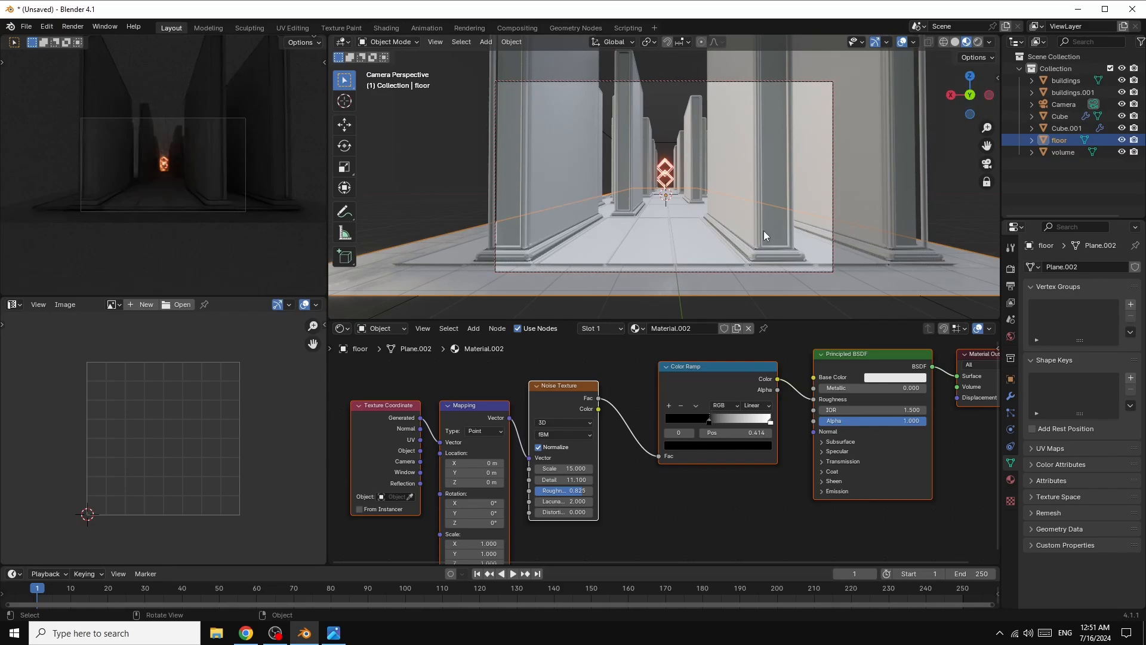
Set the floor material's Base Color to black and raise the floor slightly along the Z axis
click(898, 379)
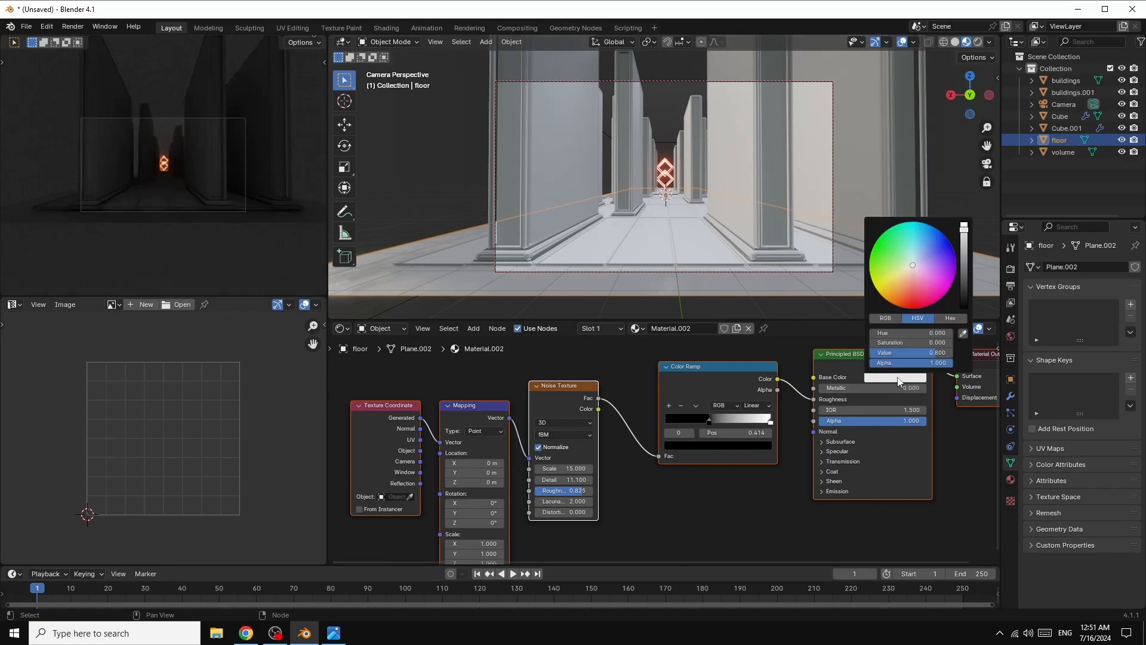
drag(963, 230, 964, 307)
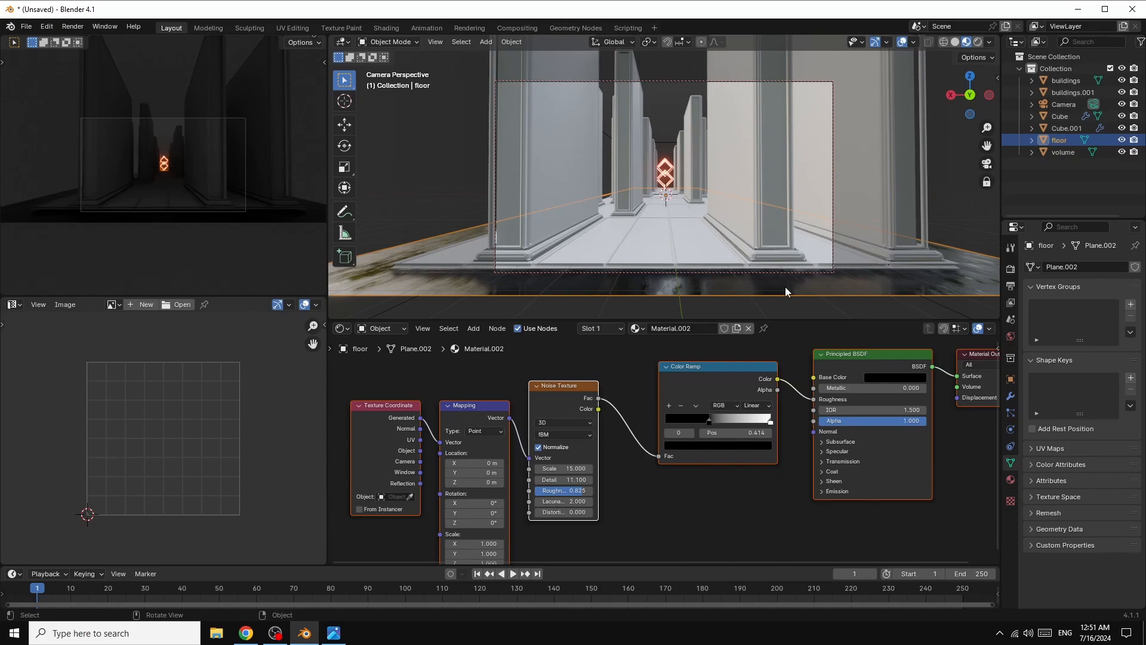
key(g)
key(z)
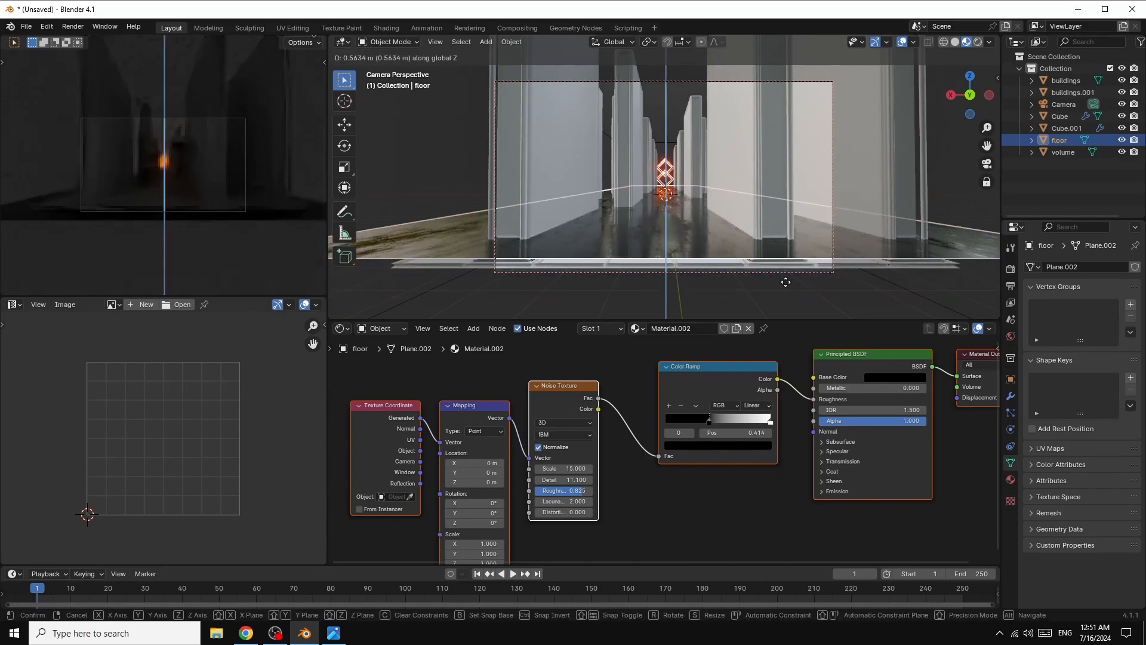
click(792, 286)
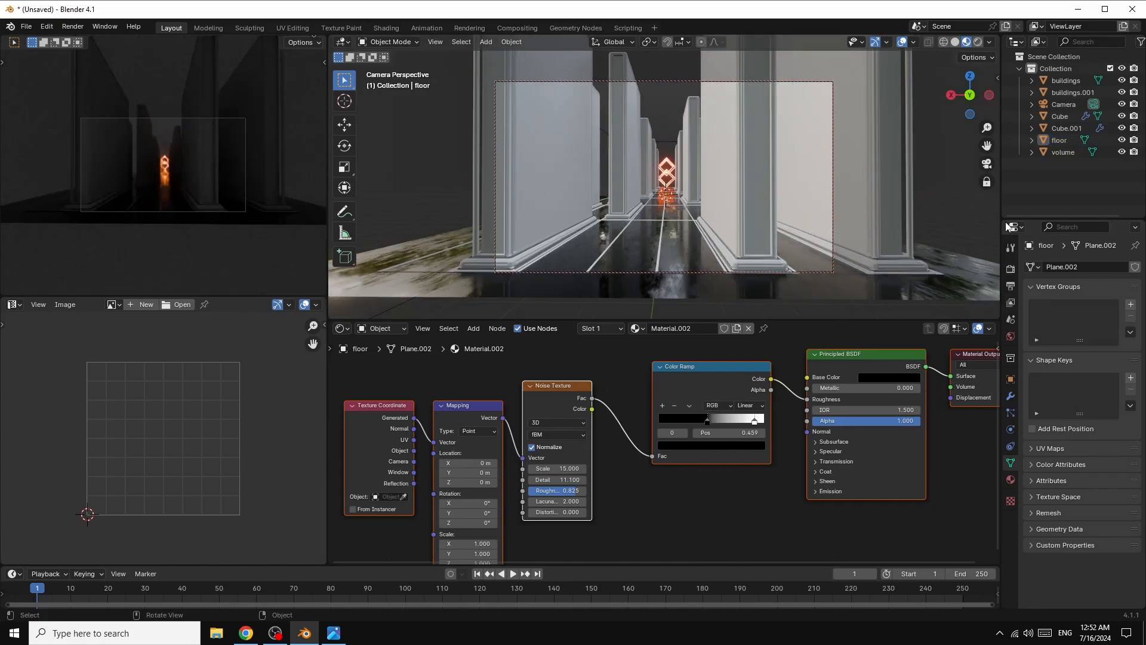
Create a new material on the buildings object and move its Principled BSDF and Material Output nodes aside
click(1068, 82)
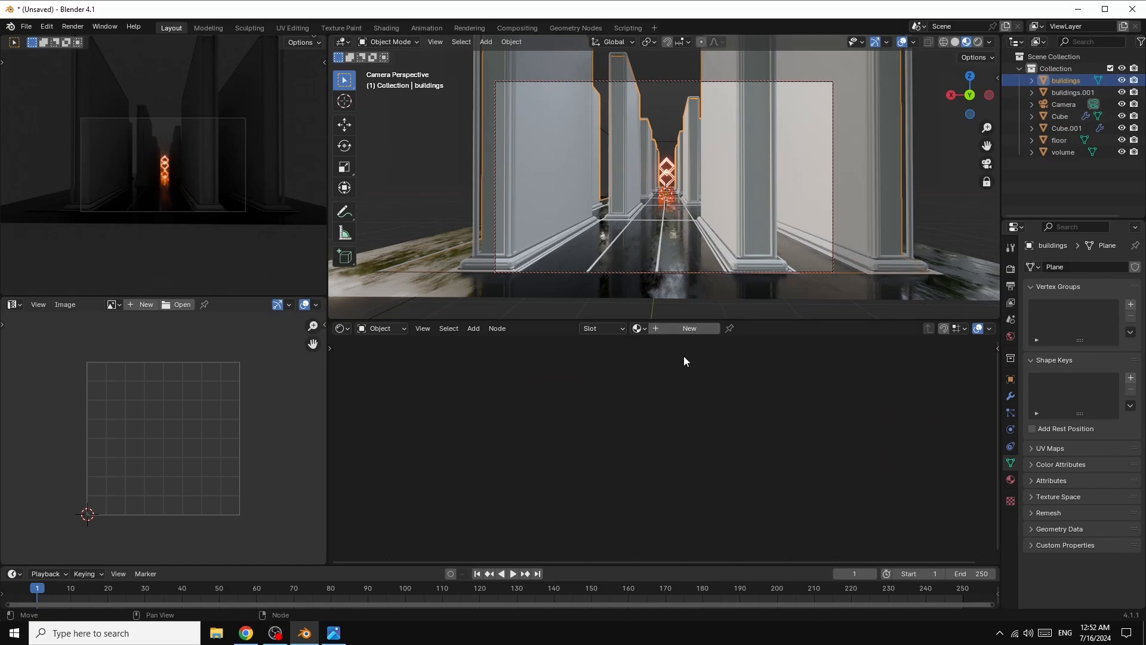
click(691, 329)
drag(614, 462, 844, 357)
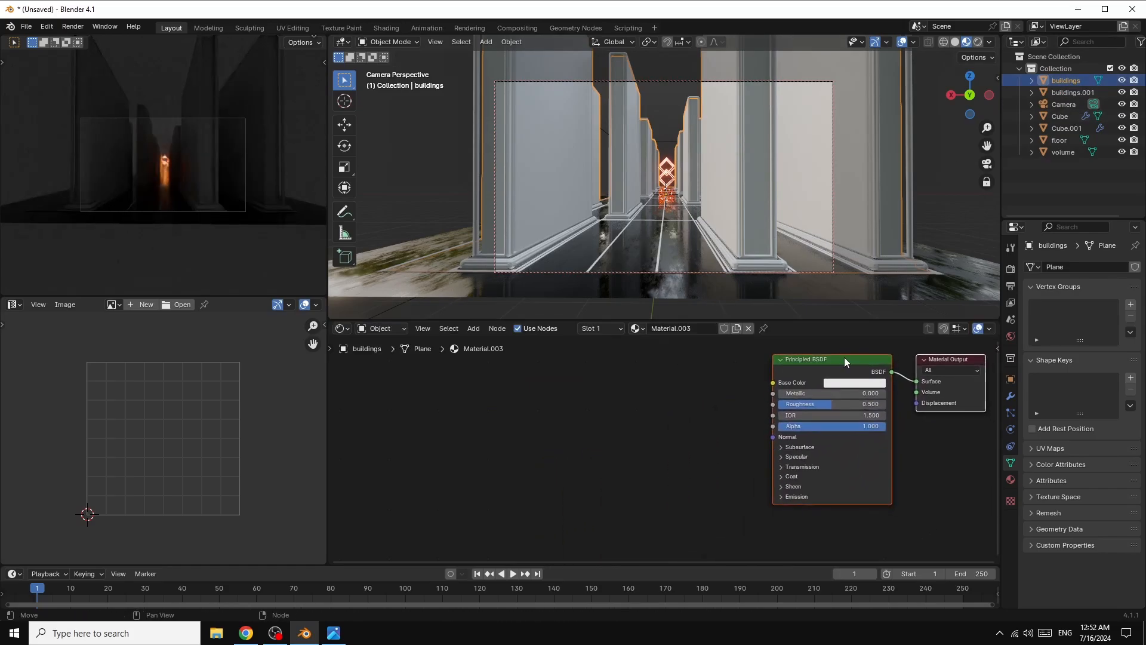
Add a Color Ramp node to the buildings material and connect its Color output to the Principled BSDF's Base Color
click(473, 328)
mouse_move(487, 384)
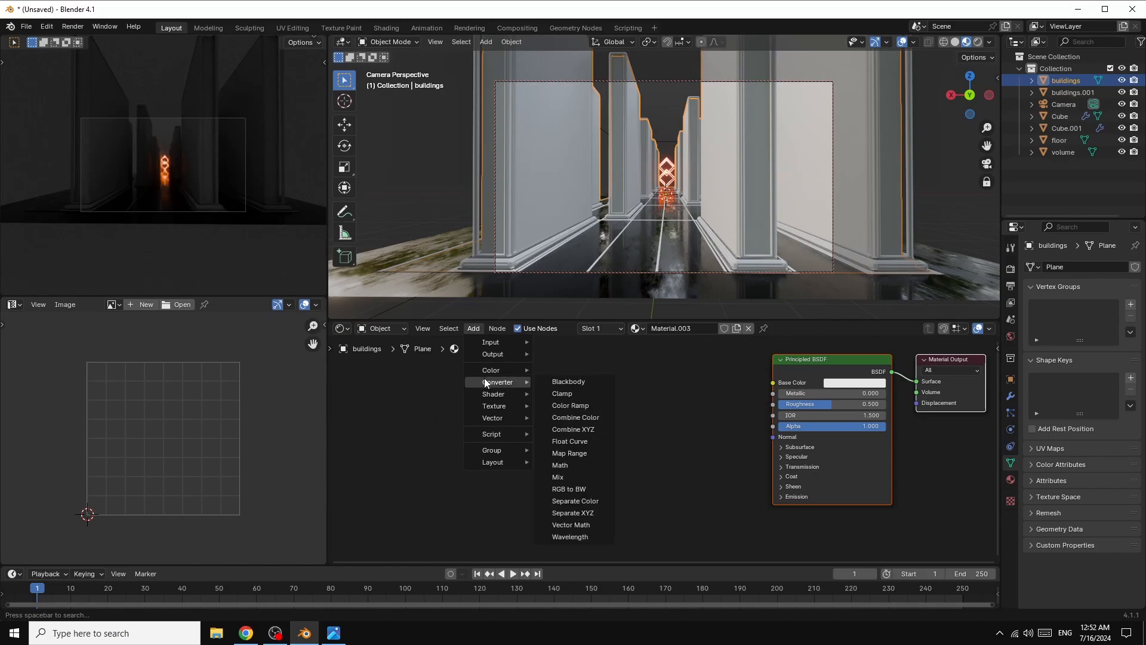
click(589, 405)
click(554, 367)
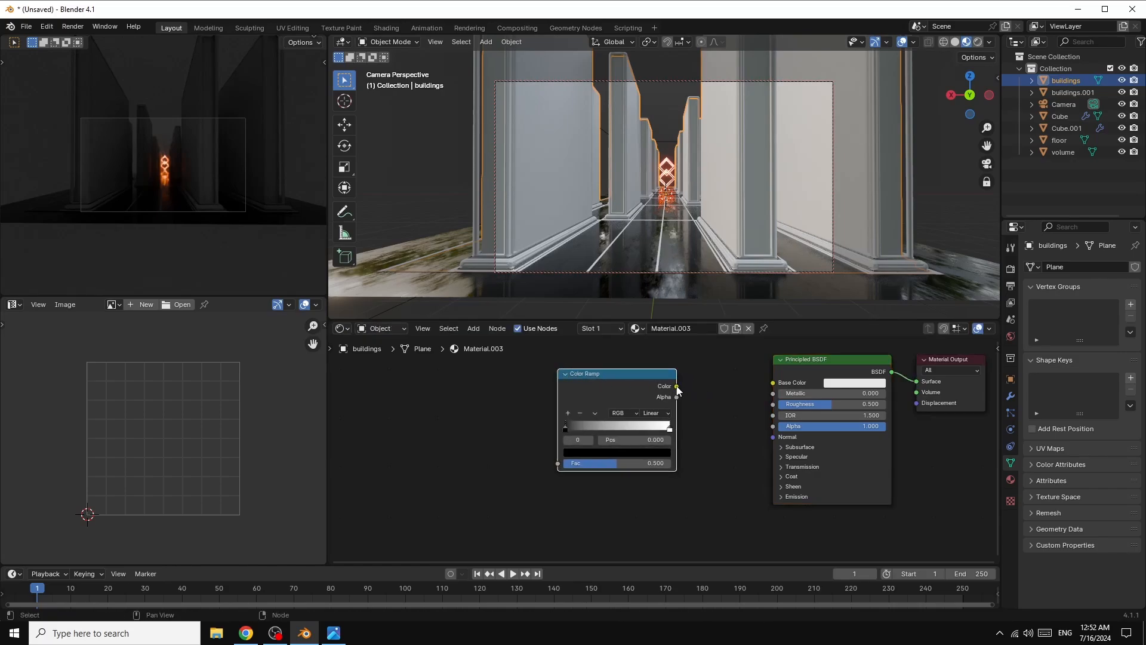
drag(677, 387, 774, 382)
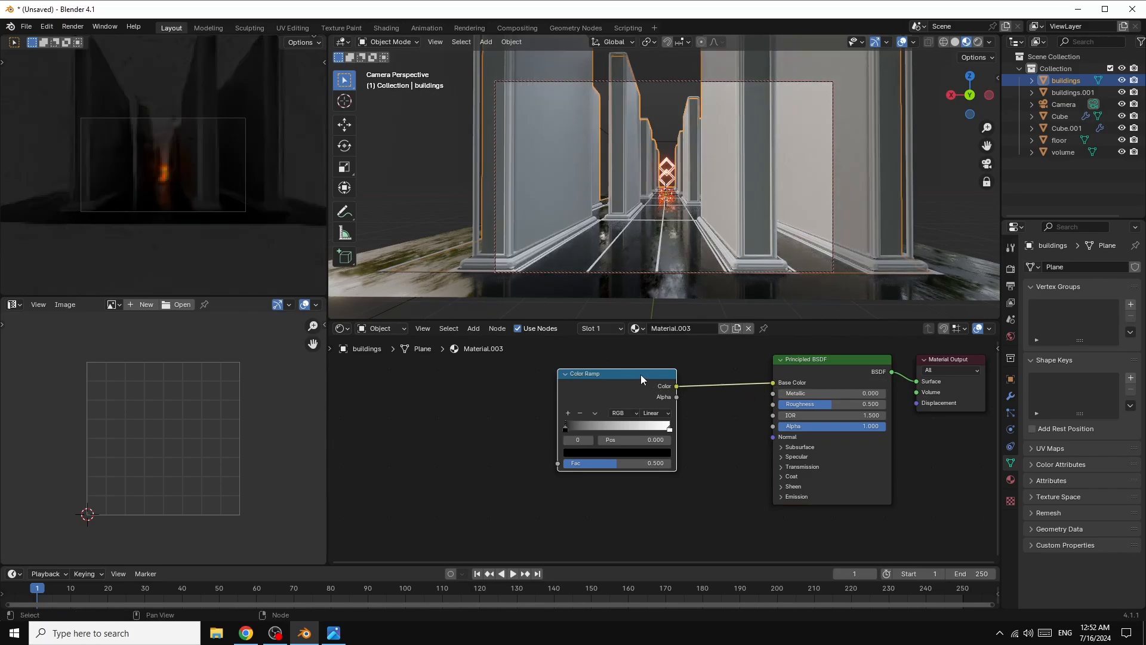
drag(640, 374, 667, 370)
Add a Voronoi Texture node and connect its Distance output to the Color Ramp's Fac input
click(473, 329)
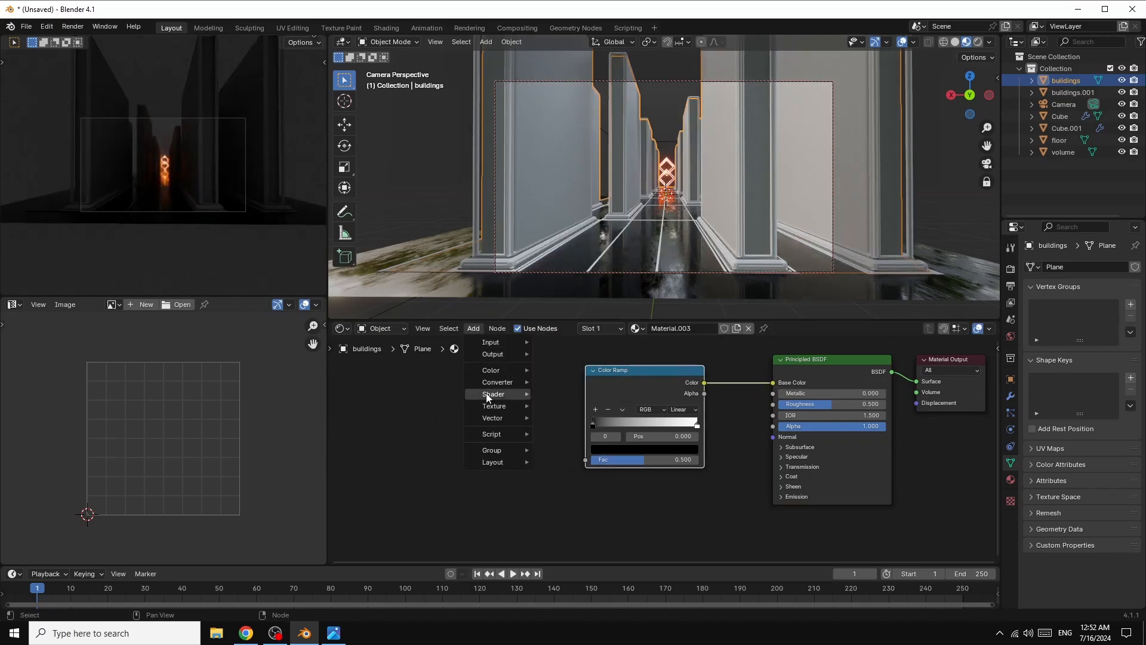
mouse_move(488, 410)
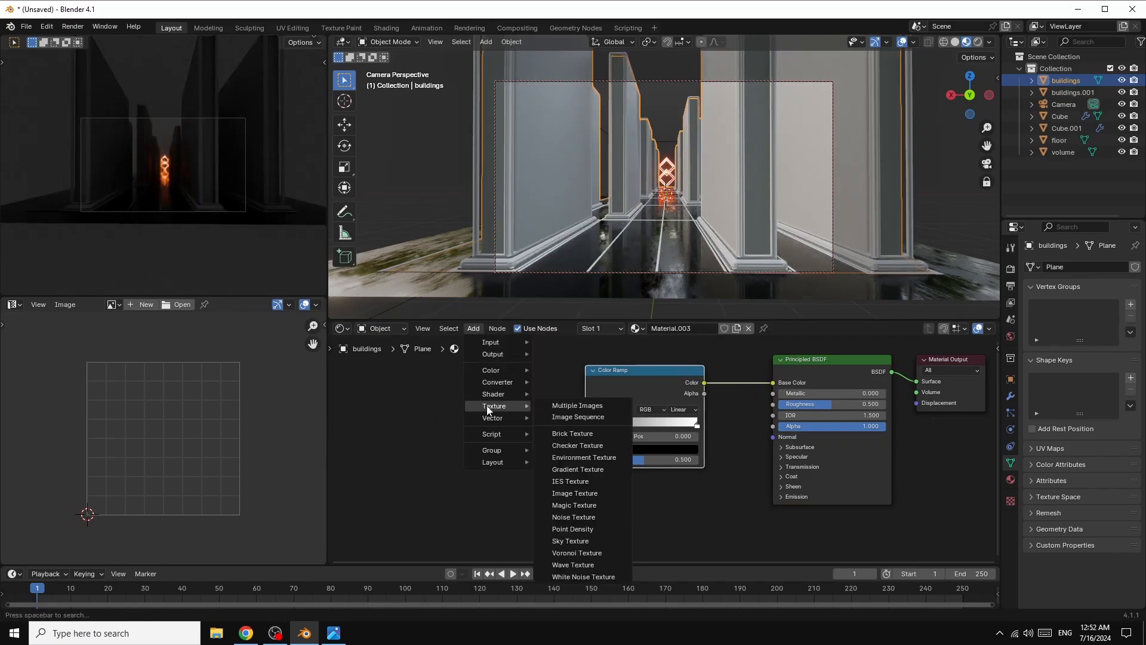
click(581, 553)
click(535, 411)
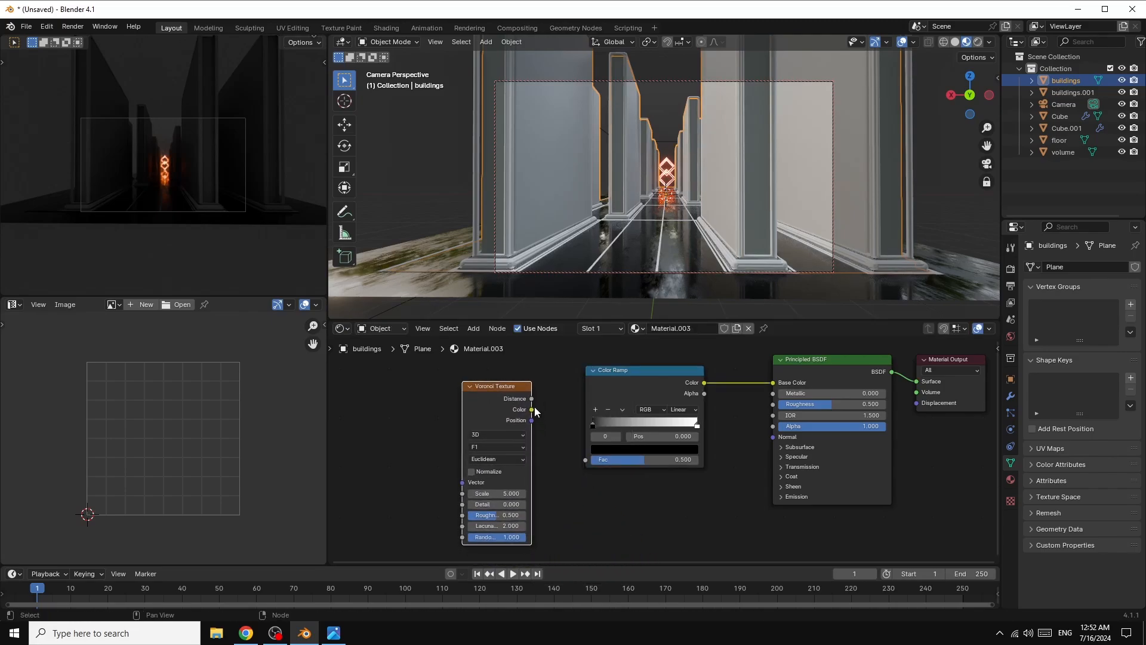
drag(532, 399, 558, 416)
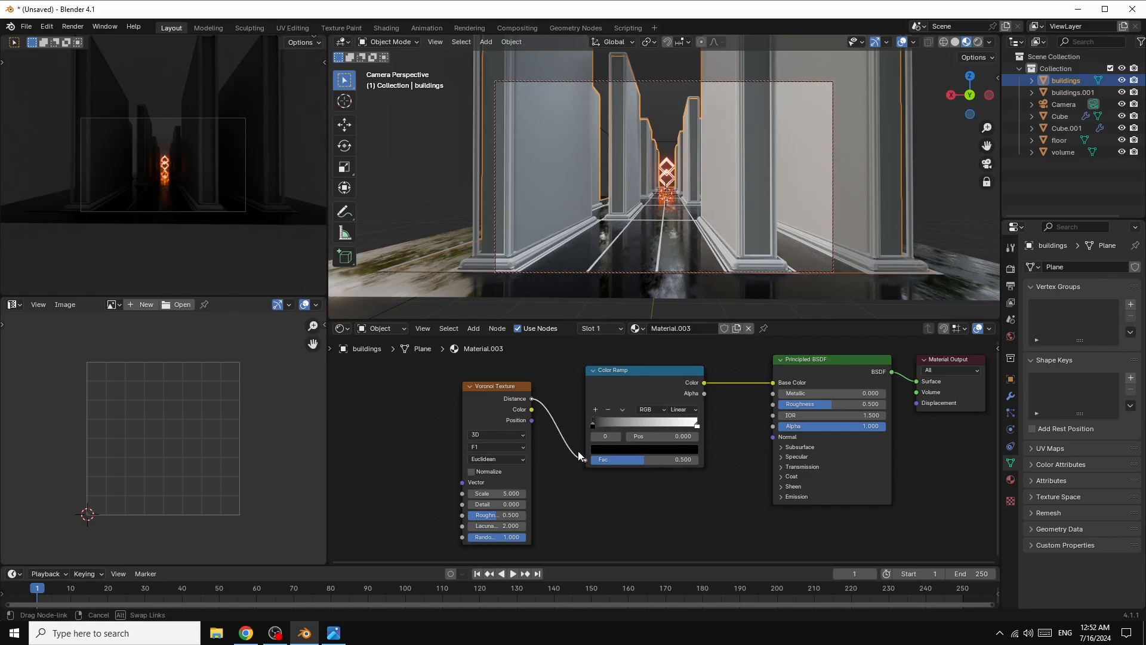
drag(583, 456, 586, 459)
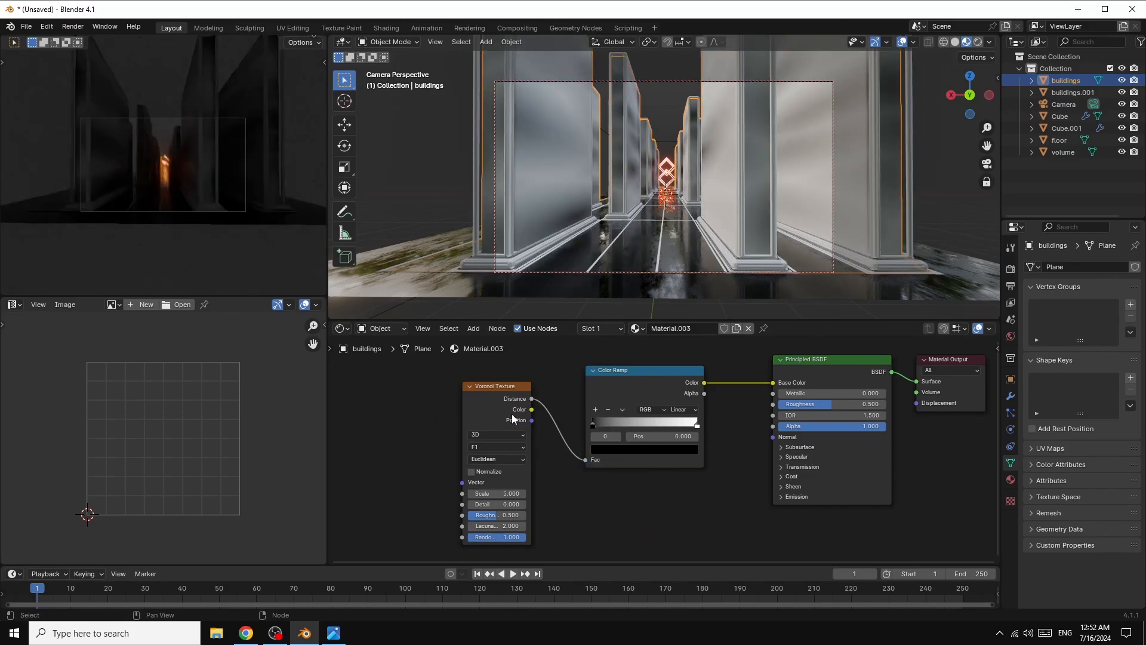
Add Texture Coordinate and Mapping nodes to the Voronoi Texture and set its Scale to 4 and Detail to 2
click(489, 400)
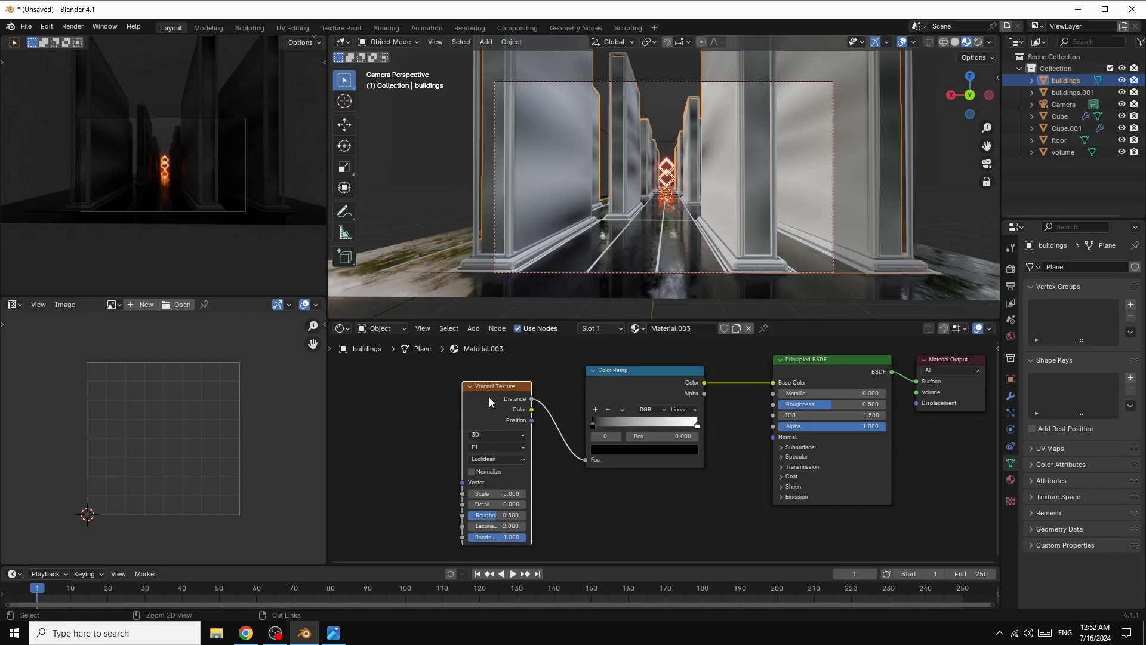
key(ctrl+t)
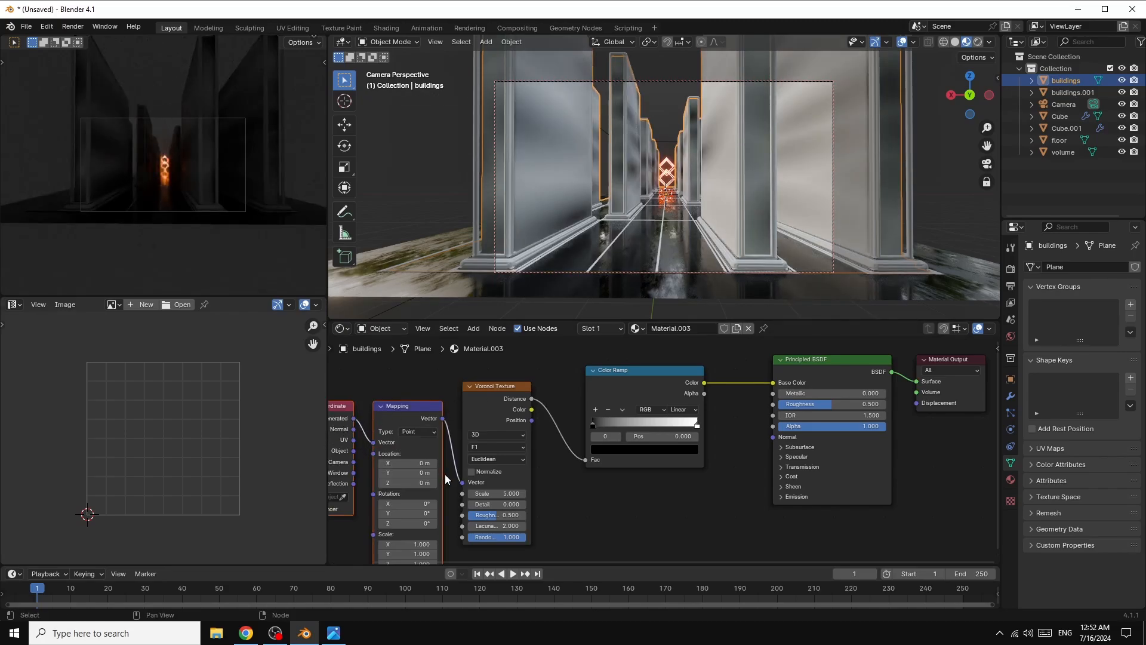
drag(503, 505, 476, 494)
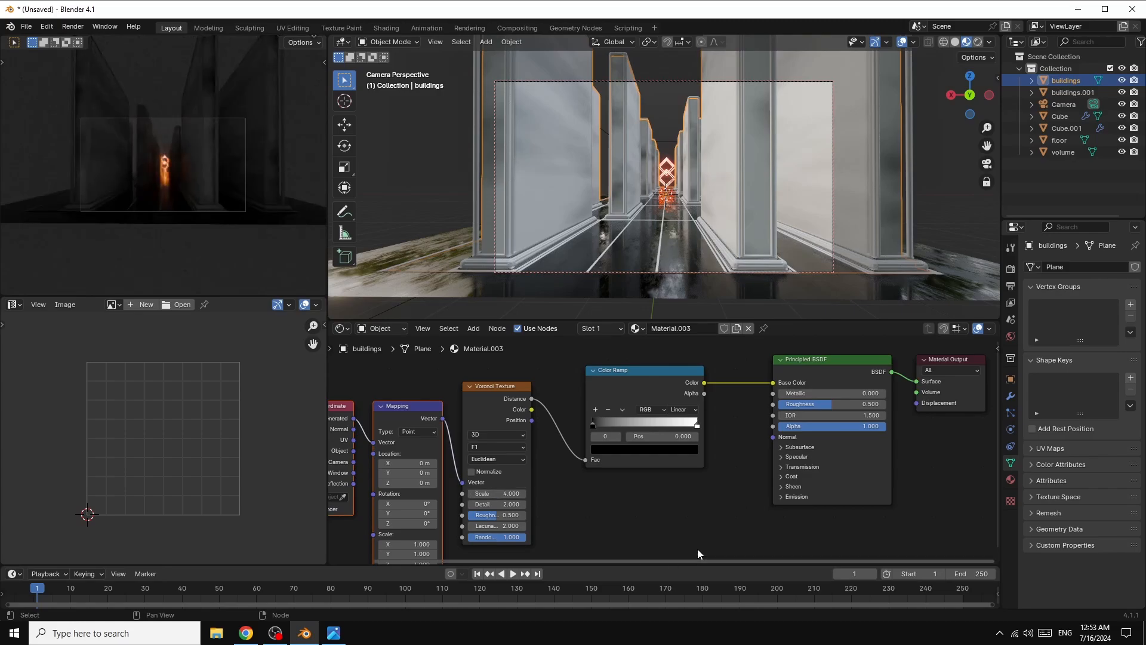
Add a Bump node with Strength 0.5, linking Voronoi Distance to its Height and its output to the Principled BSDF's Normal
click(475, 329)
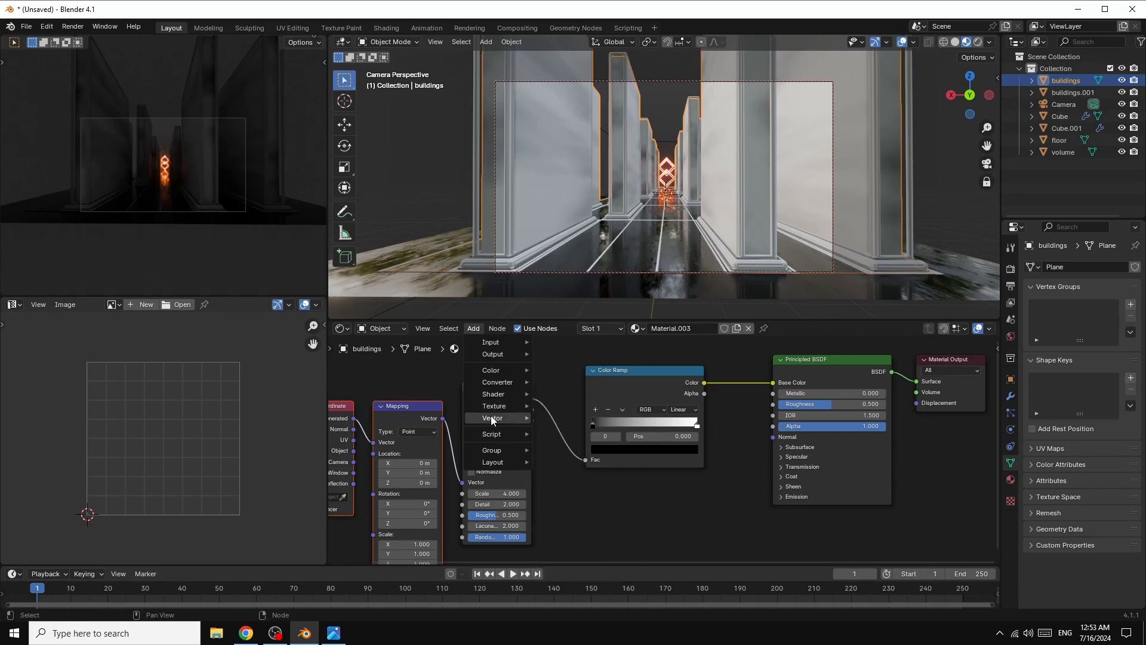
mouse_move(492, 421)
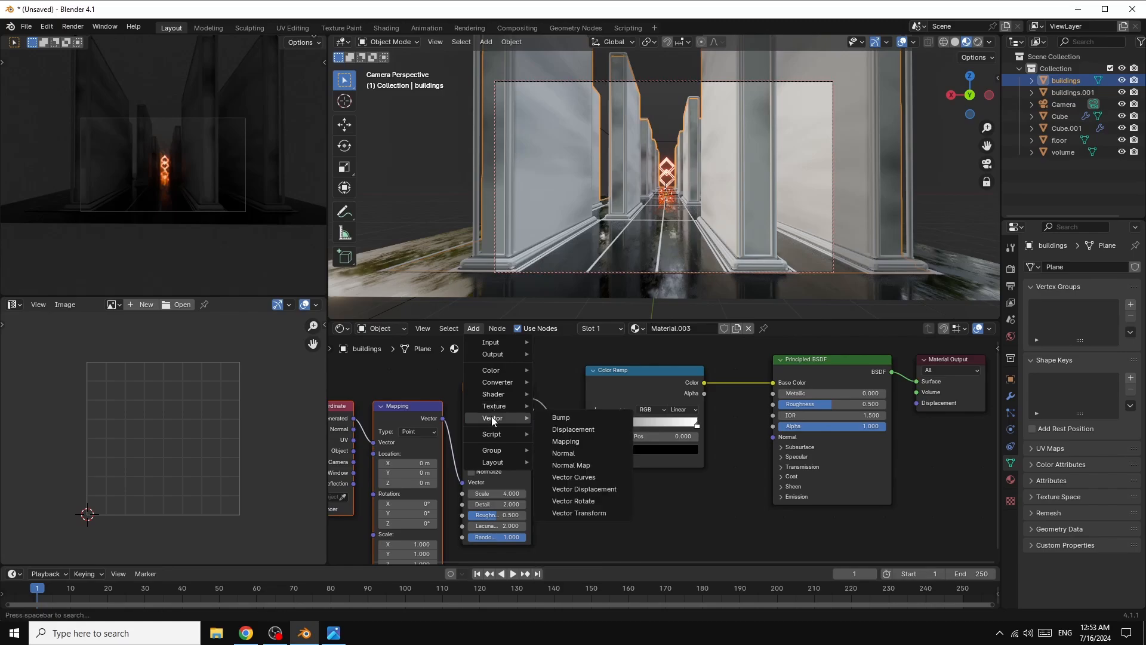
click(562, 421)
click(639, 484)
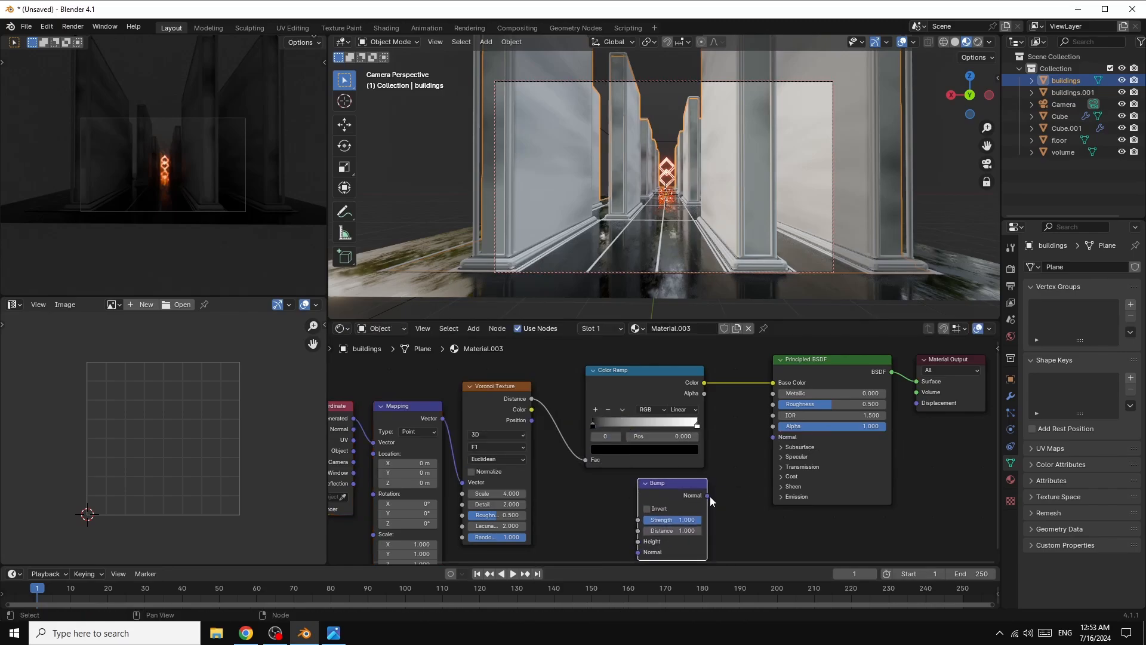
drag(707, 495, 772, 438)
drag(531, 399, 544, 416)
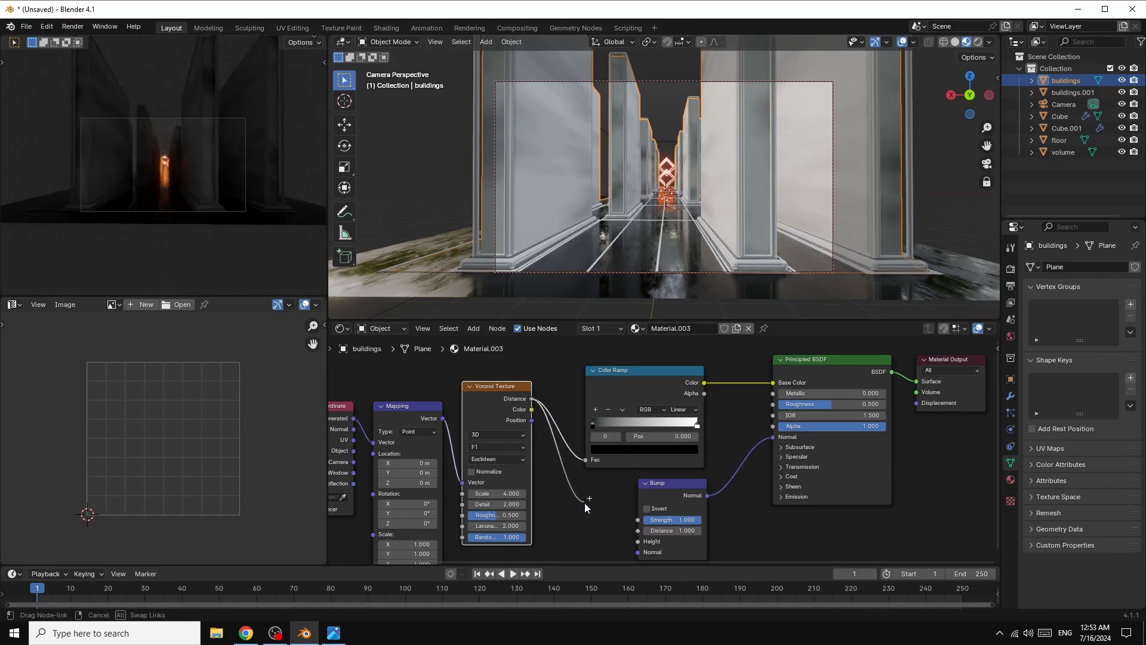
drag(585, 503, 630, 544)
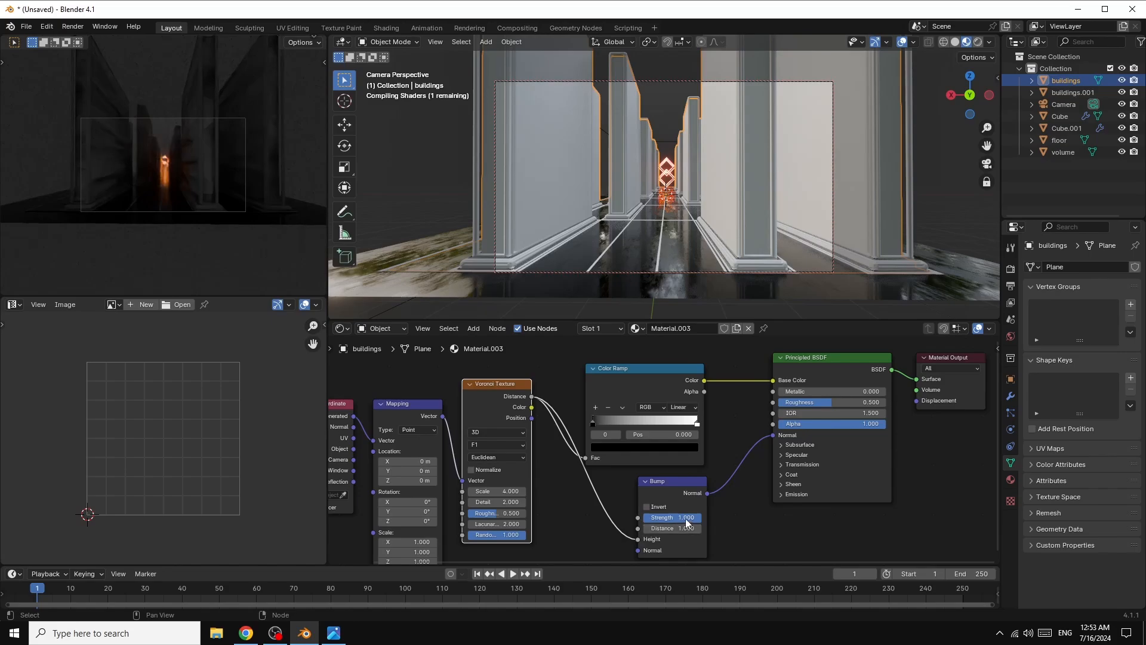
drag(688, 518, 659, 518)
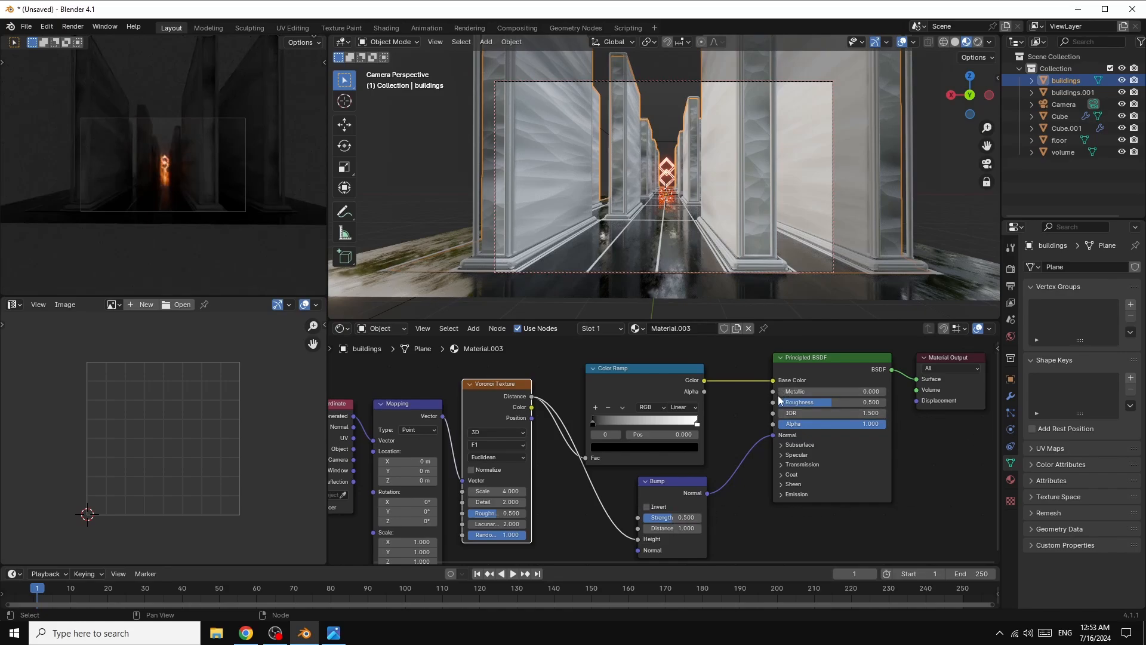
Set the buildings material's Metallic to 1 and Roughness to 0.209
drag(784, 392, 884, 393)
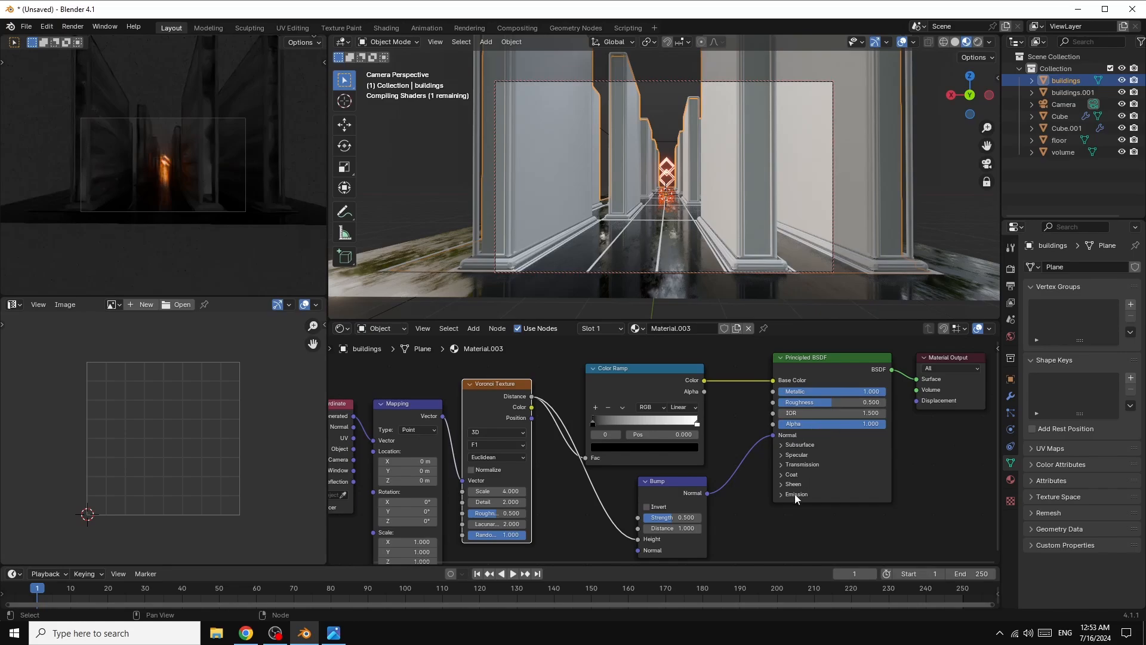
drag(830, 402, 800, 403)
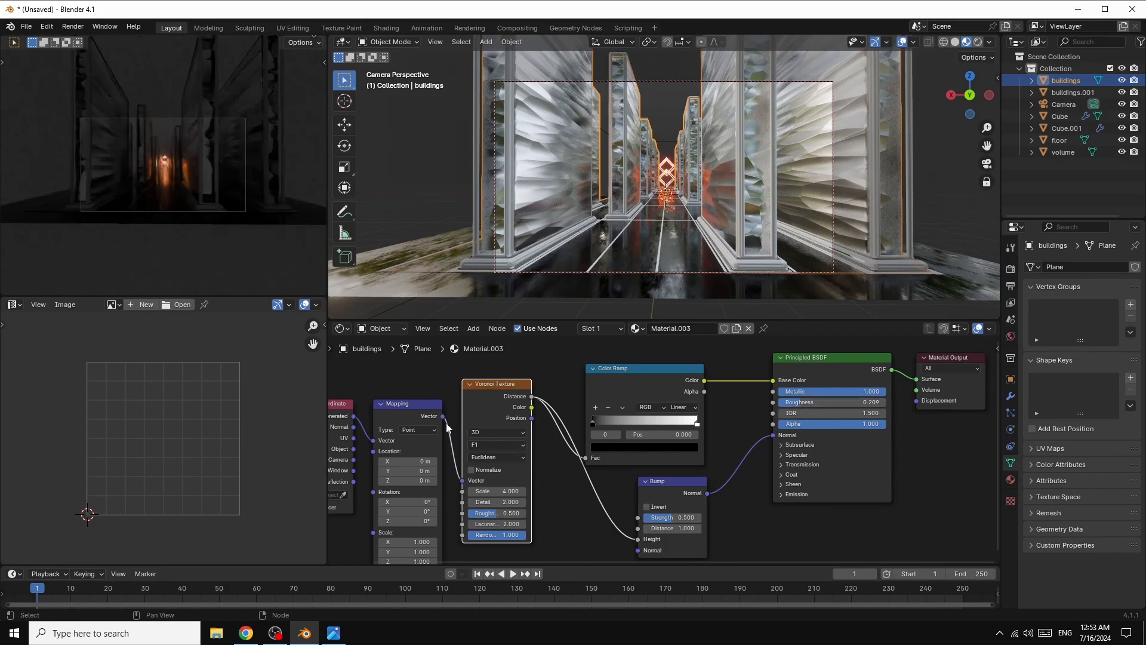
Try other Voronoi Scale and Randomness values, and set the Bump node's Strength to 0.3 and Distance to 2
mouse_move(496, 491)
mouse_down()
mouse_move(508, 491)
mouse_move(487, 492)
mouse_move(500, 491)
mouse_up()
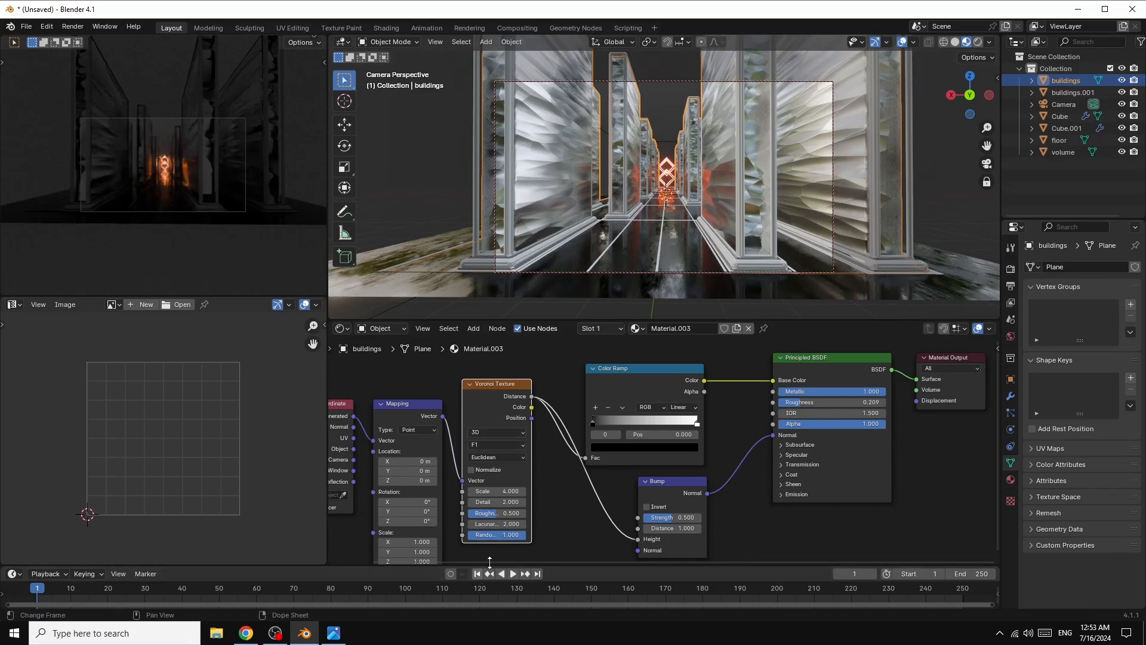
mouse_move(502, 535)
mouse_down()
mouse_move(470, 535)
mouse_move(526, 535)
mouse_up()
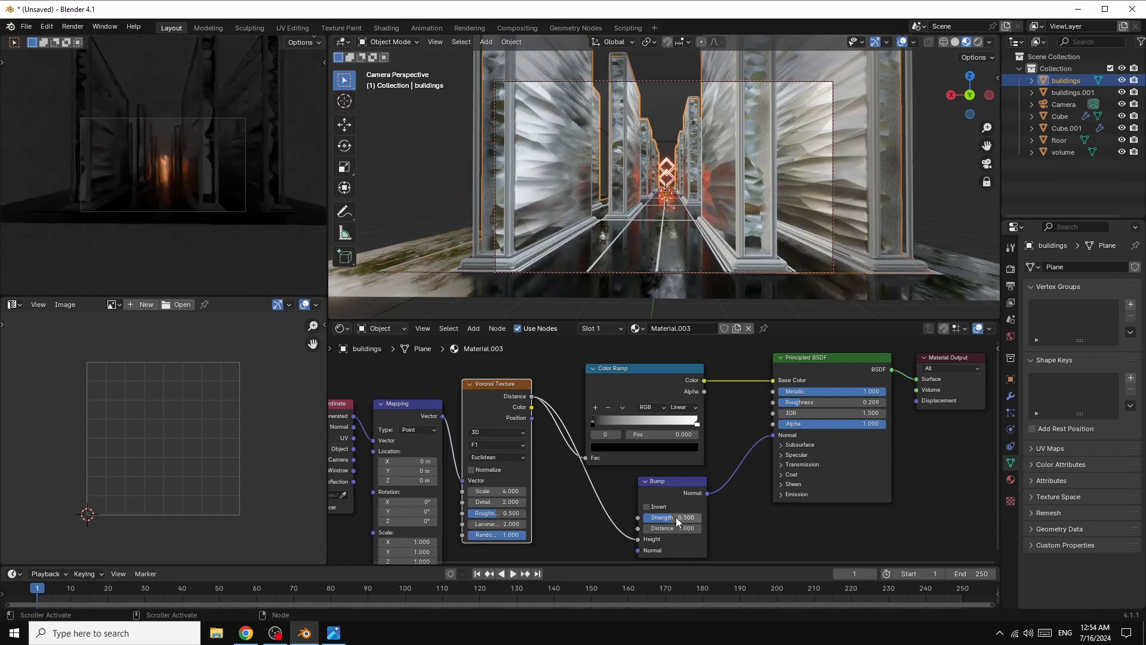
drag(672, 521, 638, 520)
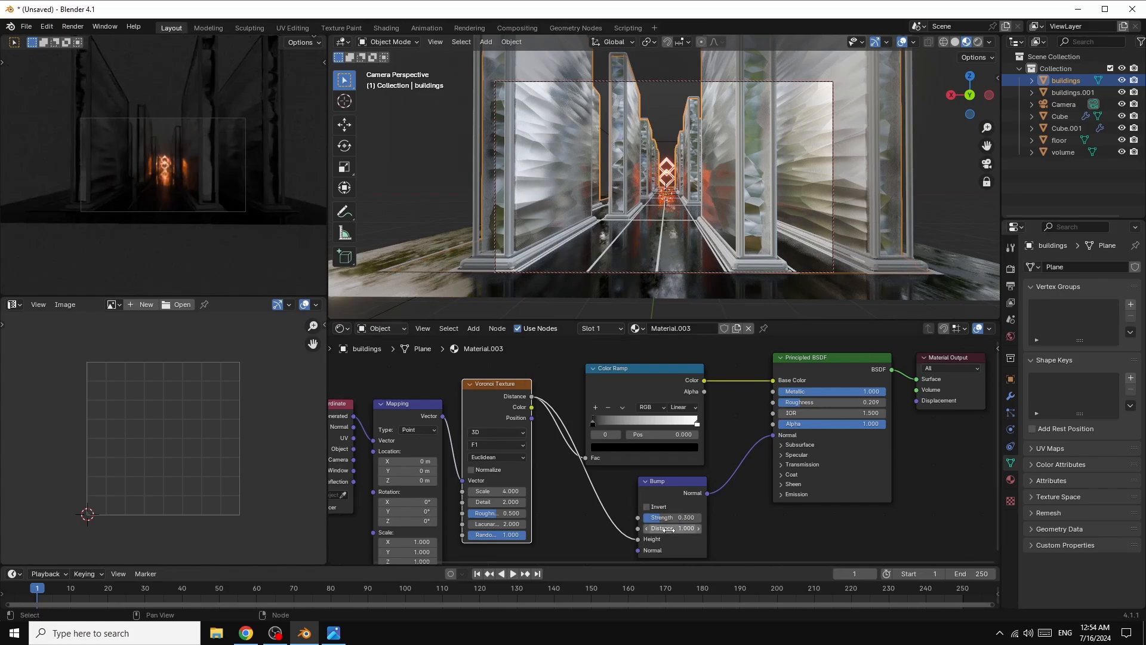
mouse_move(669, 530)
mouse_down()
mouse_move(745, 530)
mouse_move(678, 529)
mouse_up()
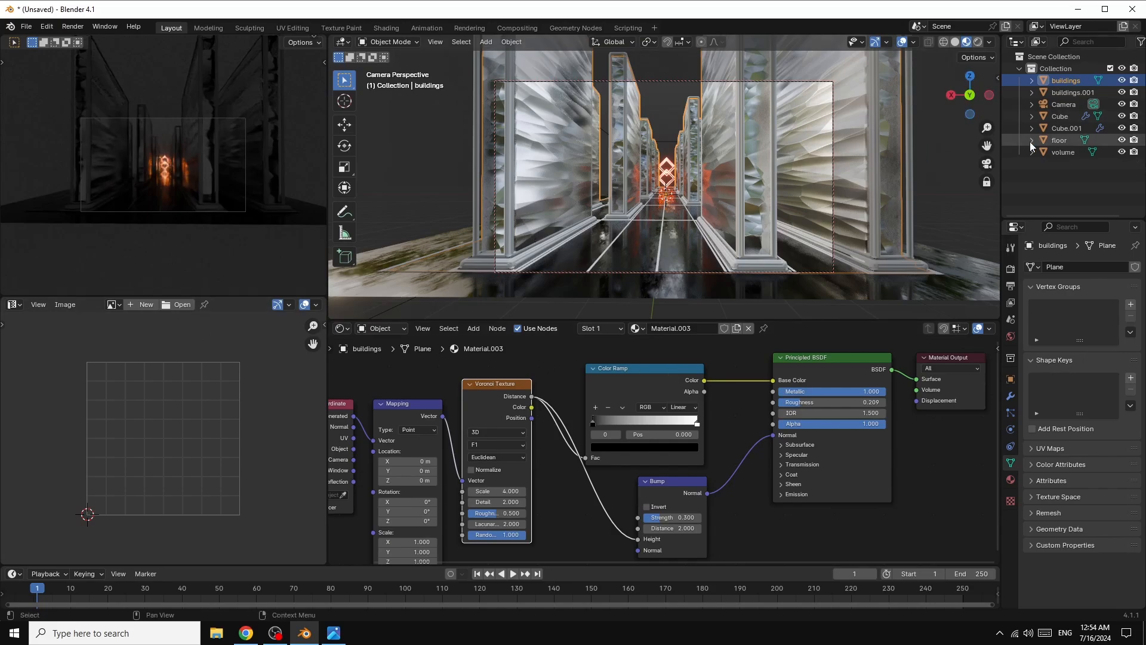
Create a new material on the buildings.001 object and set its Emission Strength to 1.3
click(1074, 92)
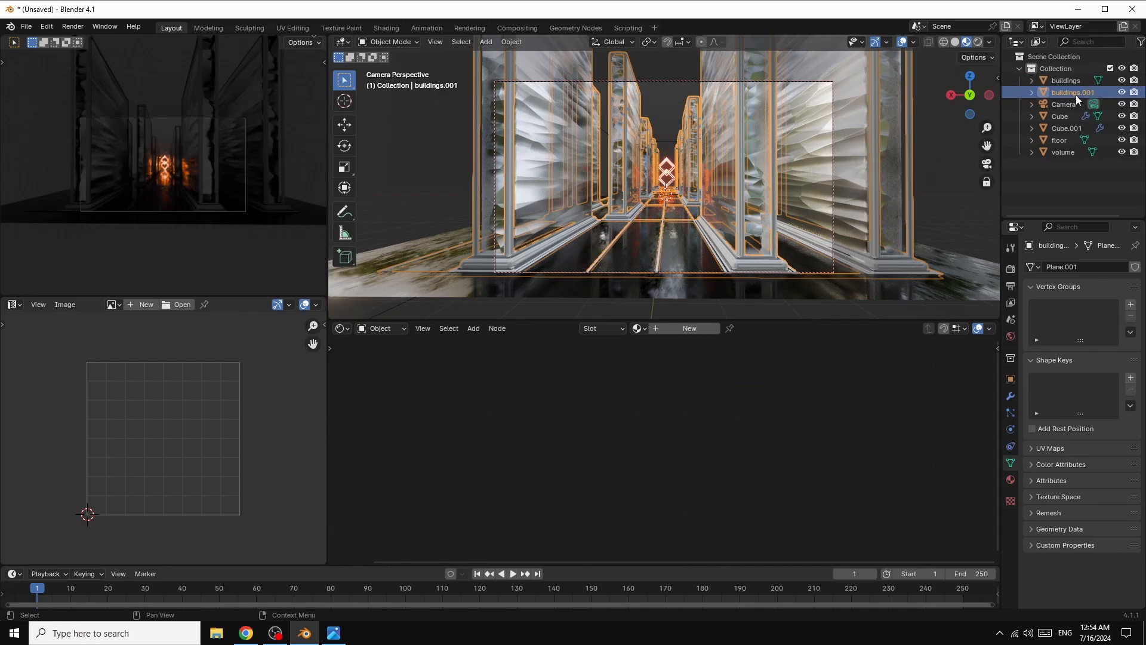
click(682, 329)
drag(621, 475, 775, 352)
click(682, 495)
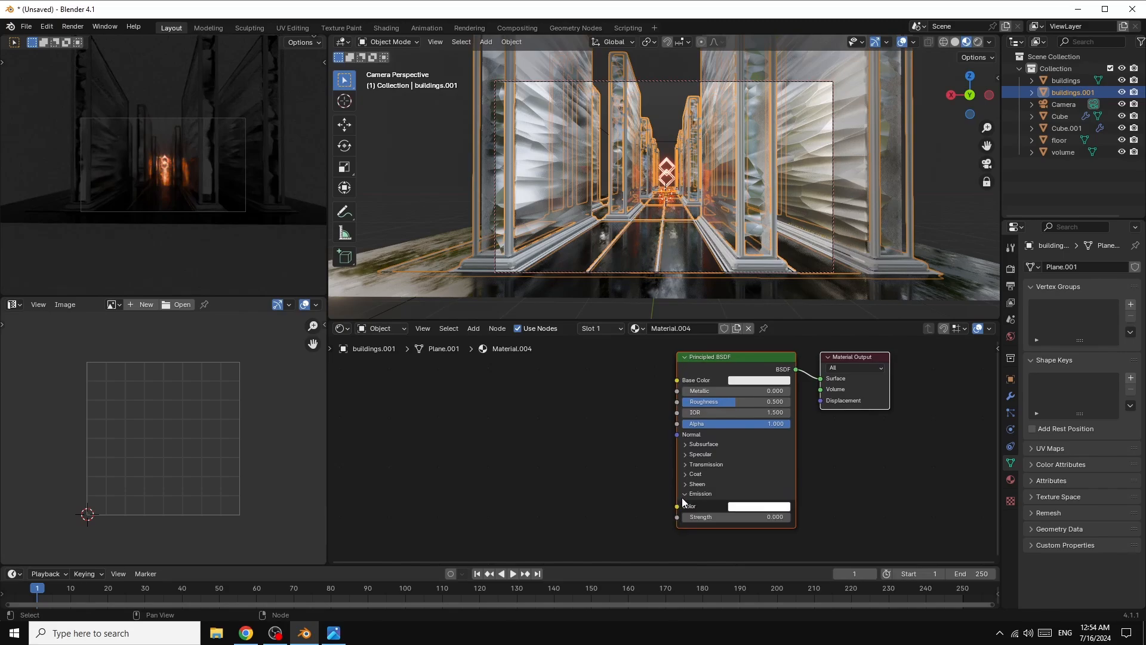
drag(762, 518, 840, 519)
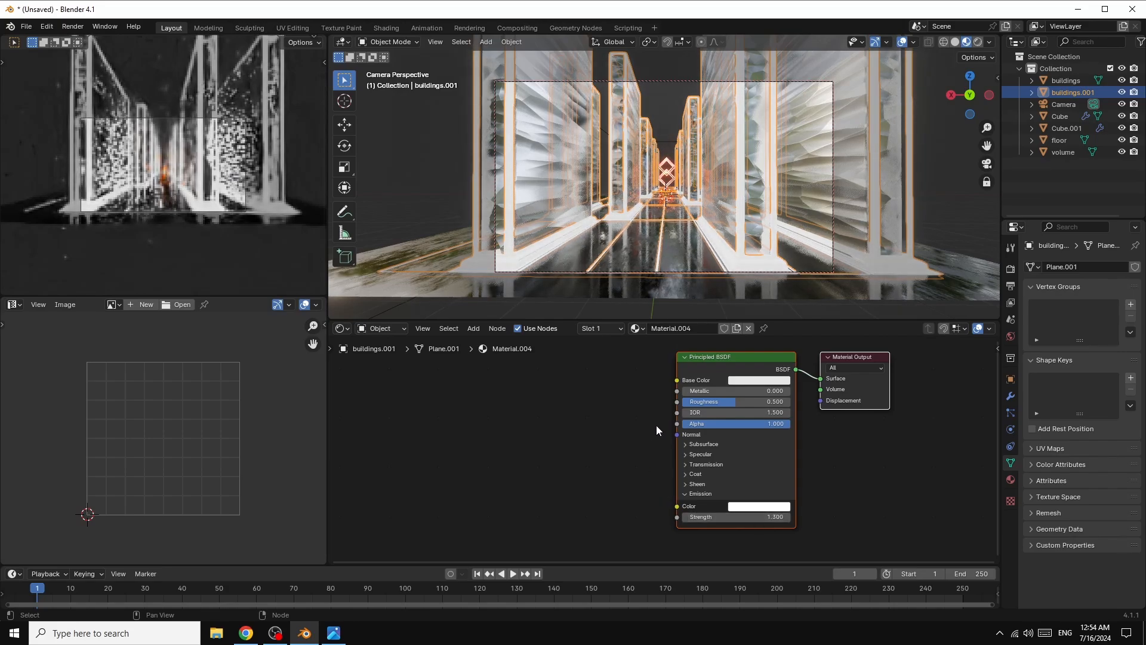
Add an Image Texture node and connect its Color output to both the Alpha and Emission Color inputs of the Principled BSDF
click(474, 329)
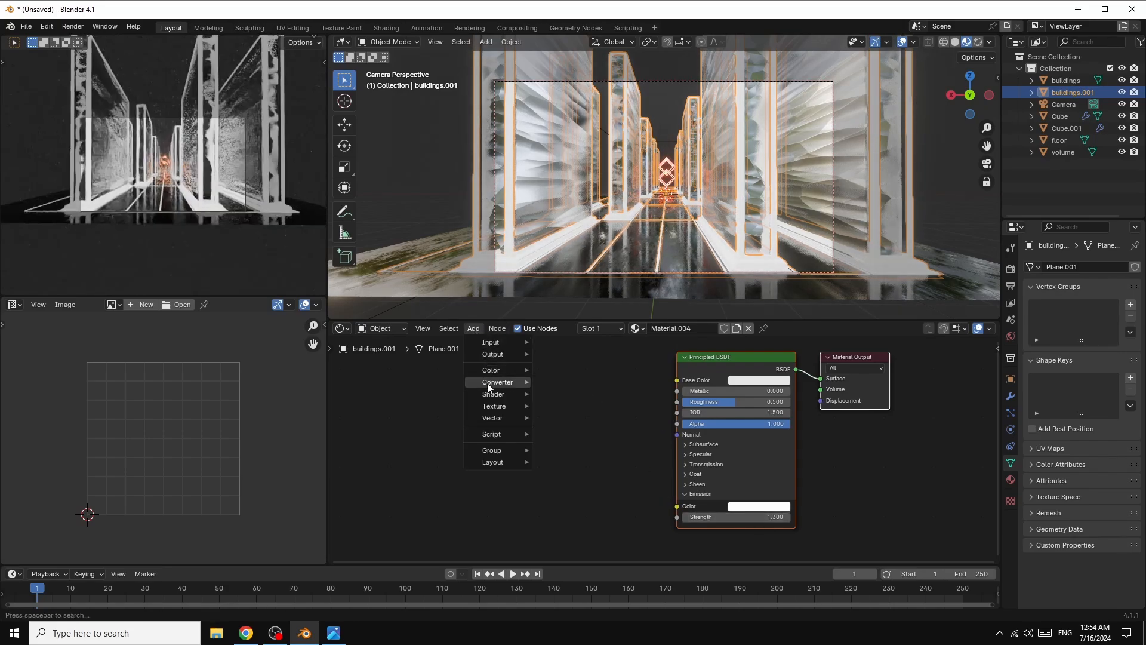
mouse_move(494, 407)
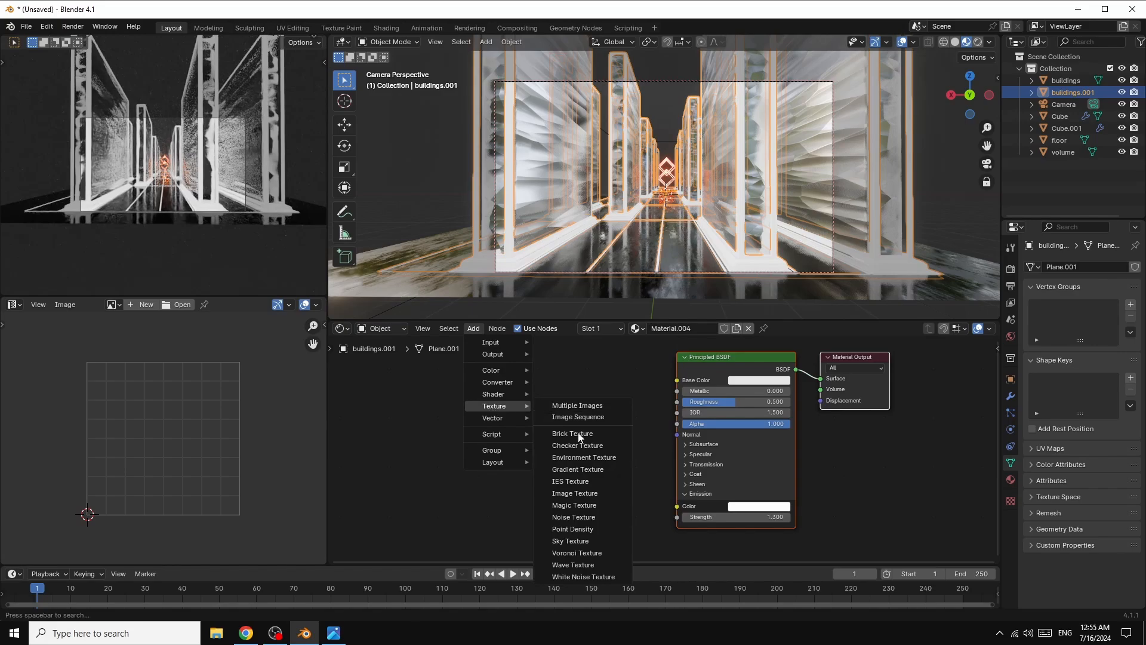
click(575, 494)
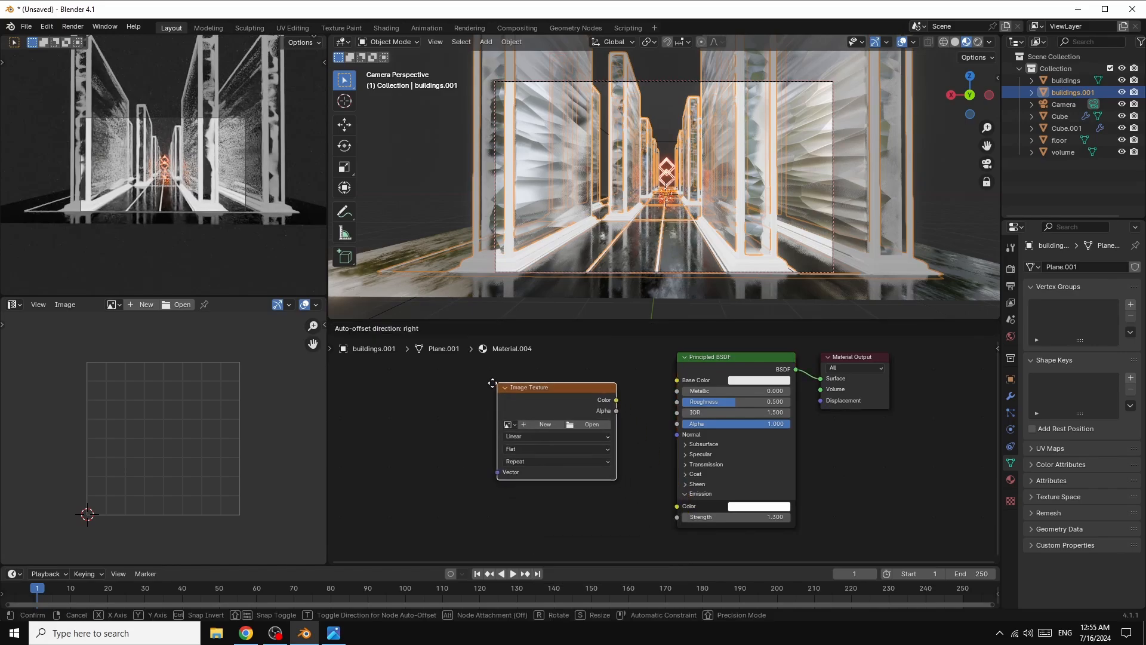
click(451, 381)
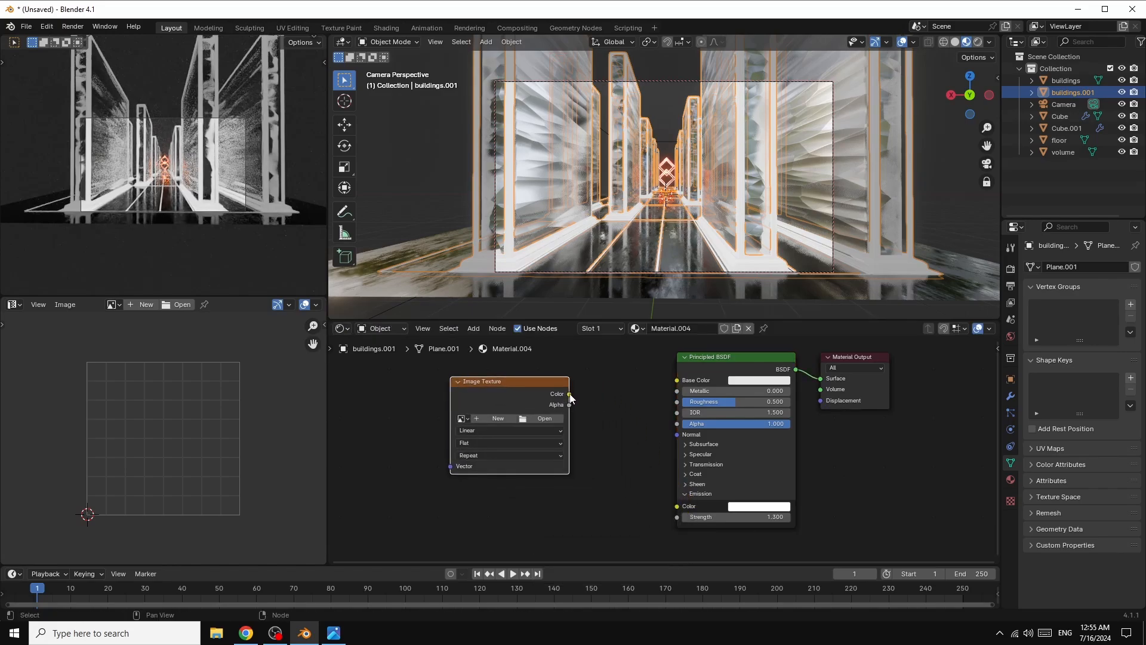
drag(570, 395, 677, 424)
drag(570, 394, 676, 506)
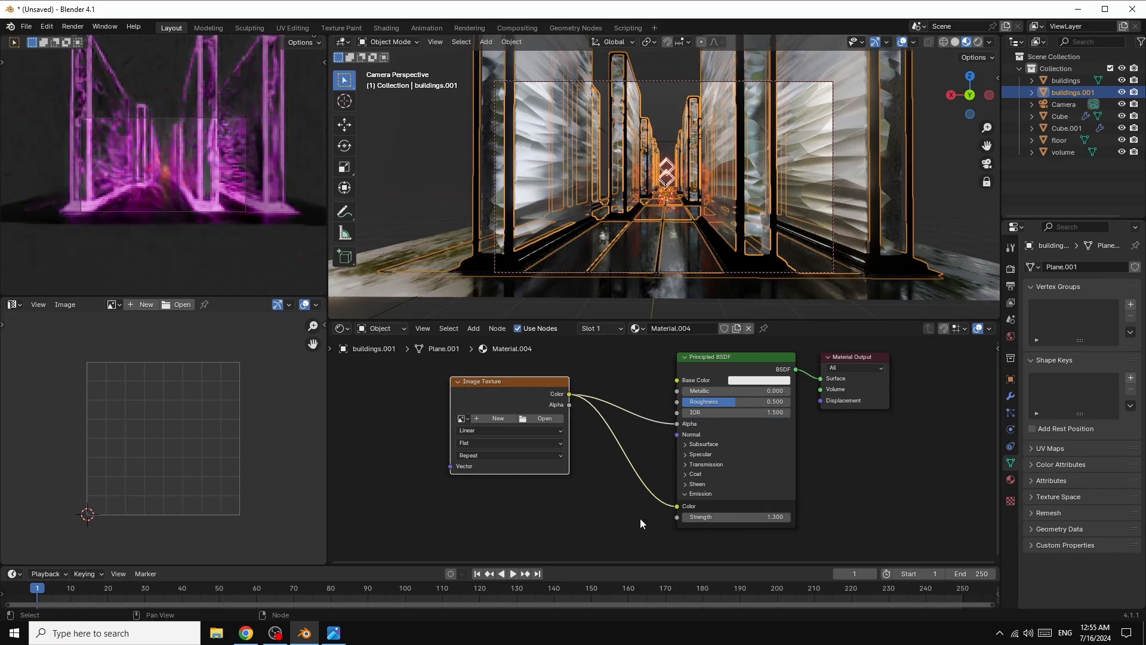
Load the blue and purple abstract image ending in 4021521.jpg from the IMAGES\abstract glitchy folder into the Image Texture node
click(542, 418)
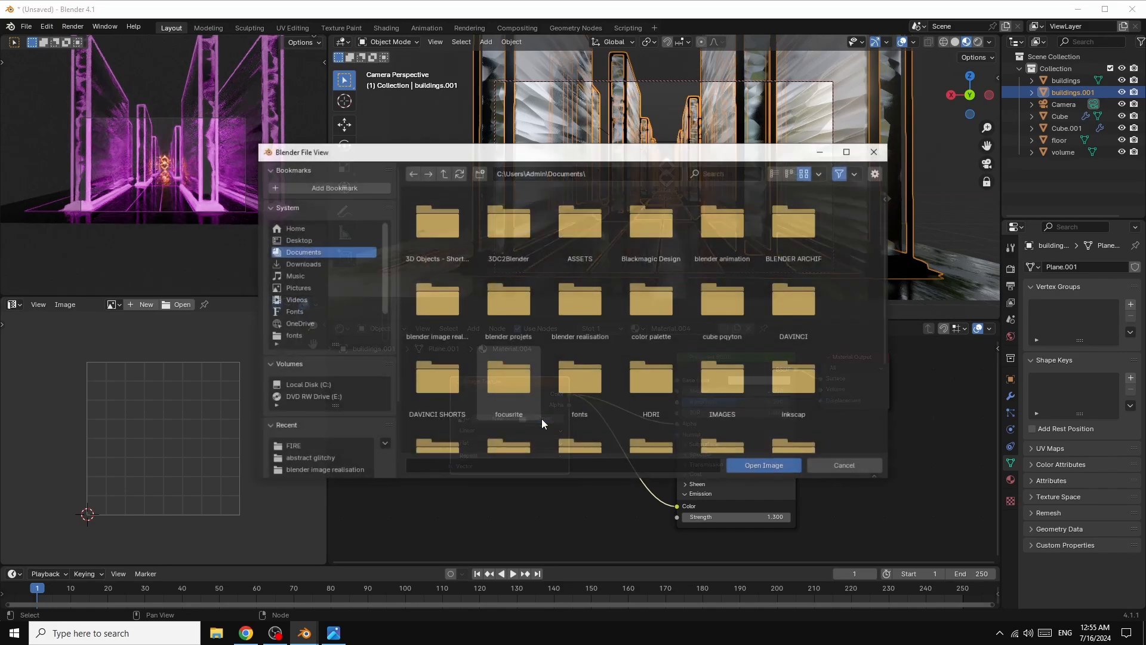
double_click(732, 378)
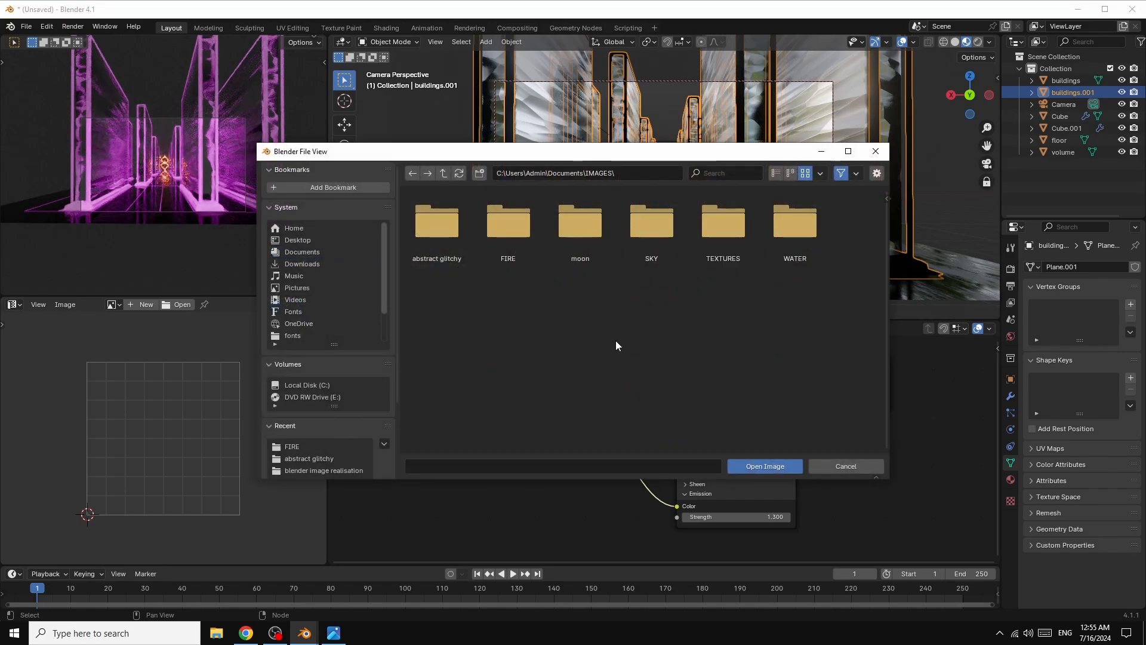
double_click(434, 238)
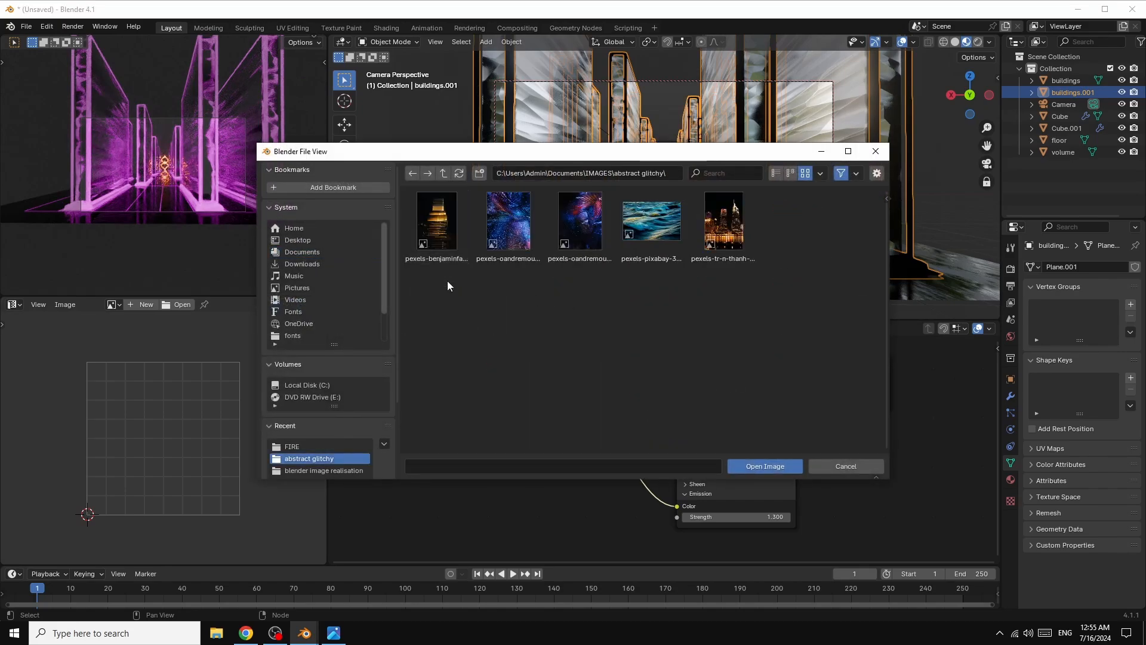
double_click(505, 231)
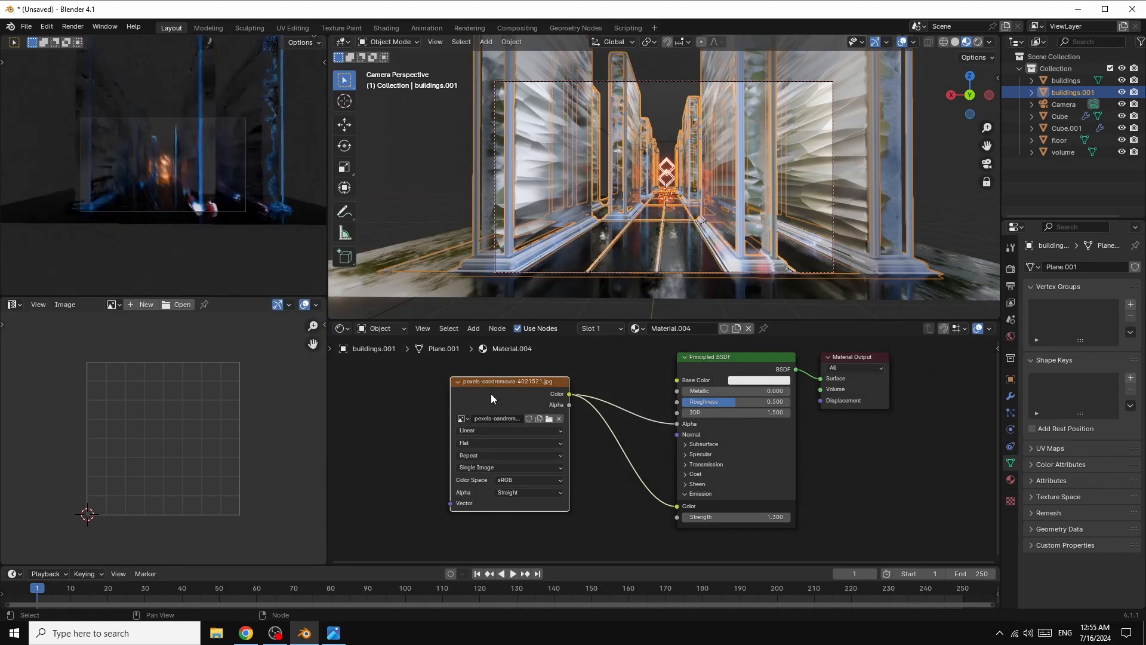
Add Mapping and Texture Coordinate nodes to the image texture and connect the Generated output to the Mapping node's Vector input
key(ctrl+t)
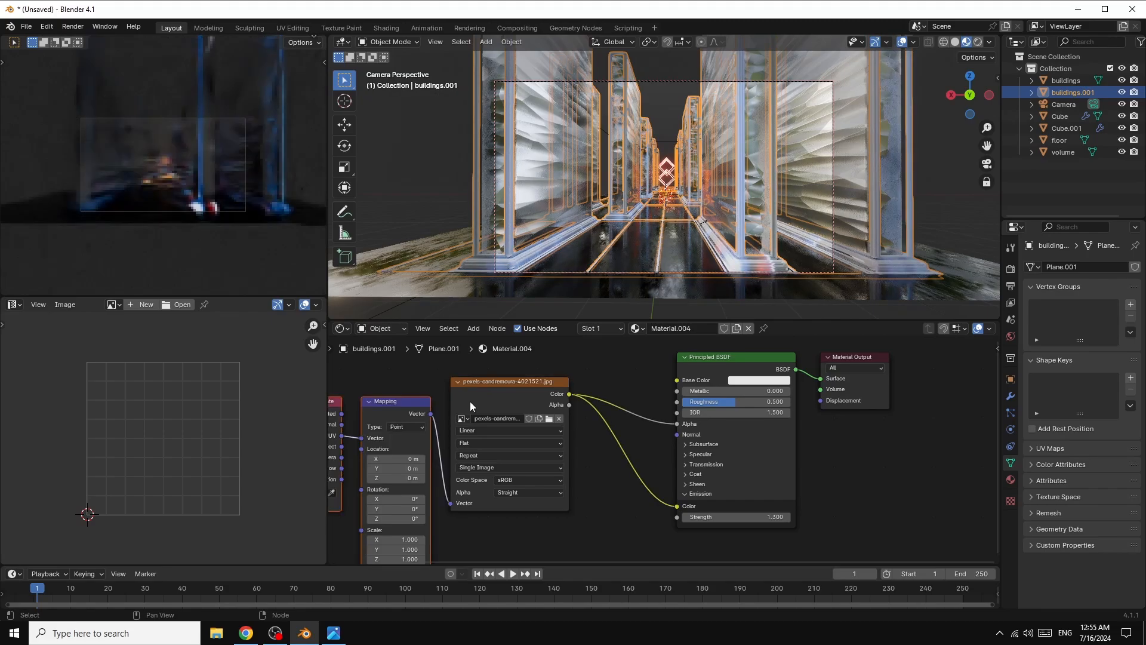
drag(342, 414, 361, 435)
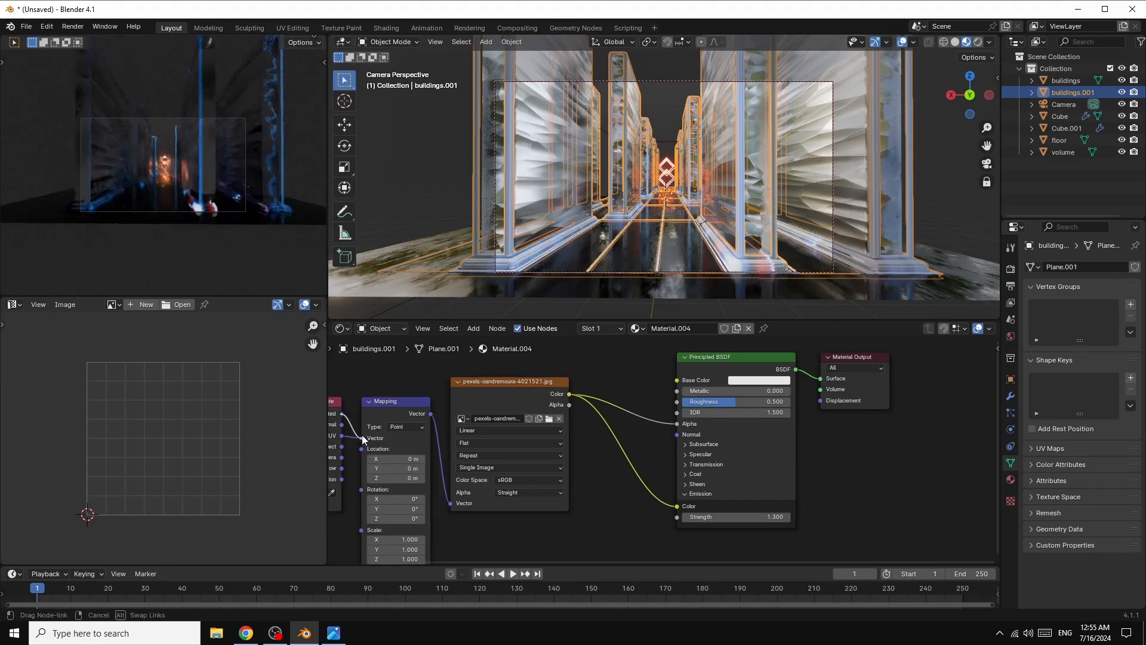
drag(362, 435, 364, 434)
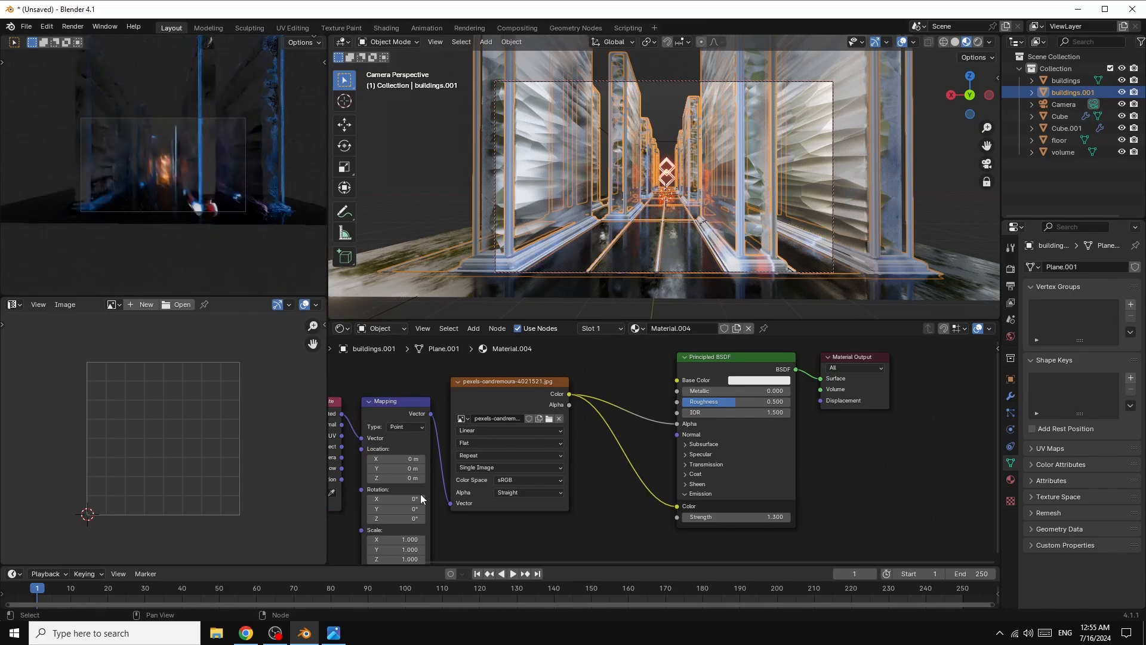
Set the buildings.001 material's Emission Strength to 11.9 and adjust the Mapping node's Z rotation
drag(767, 521, 824, 521)
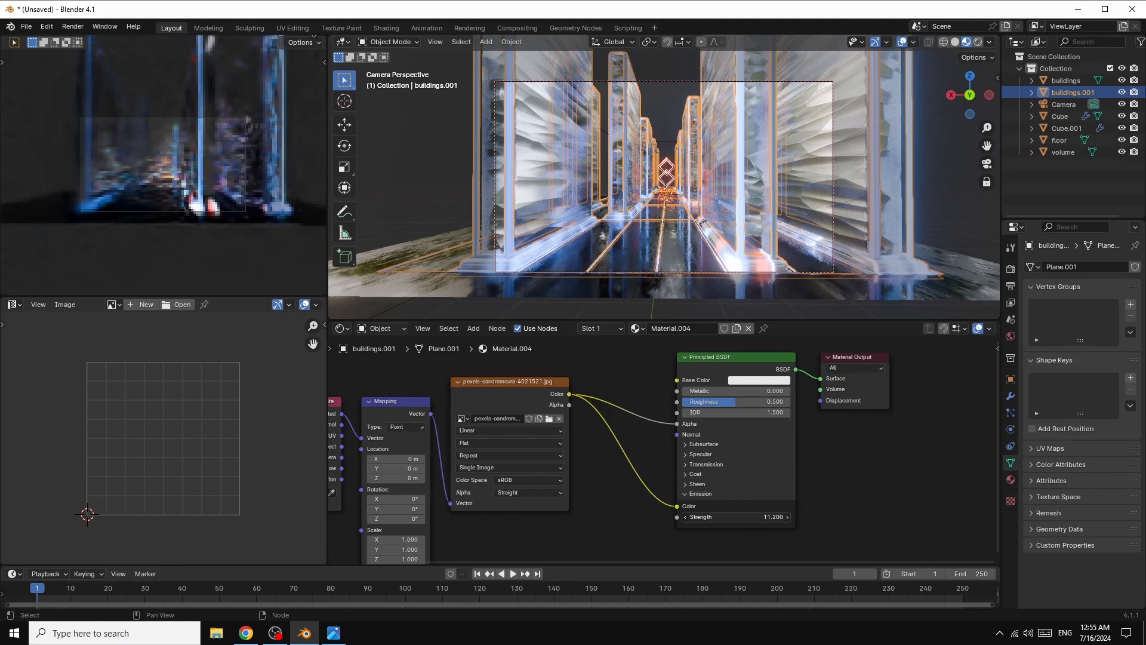
drag(834, 521, 840, 521)
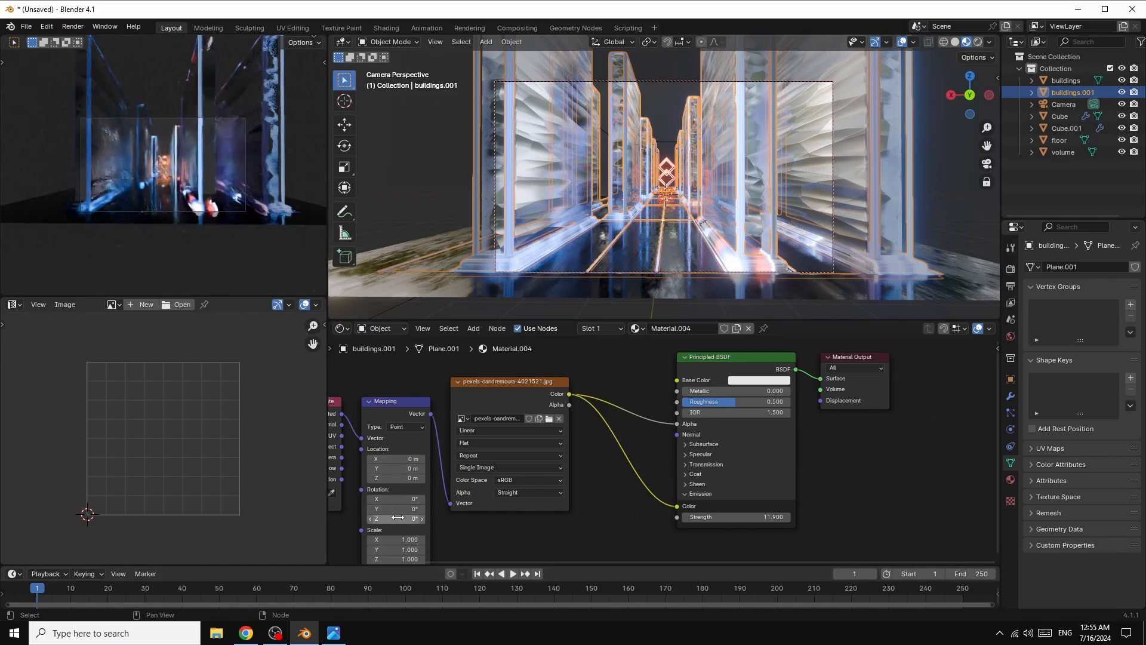
drag(397, 519, 425, 519)
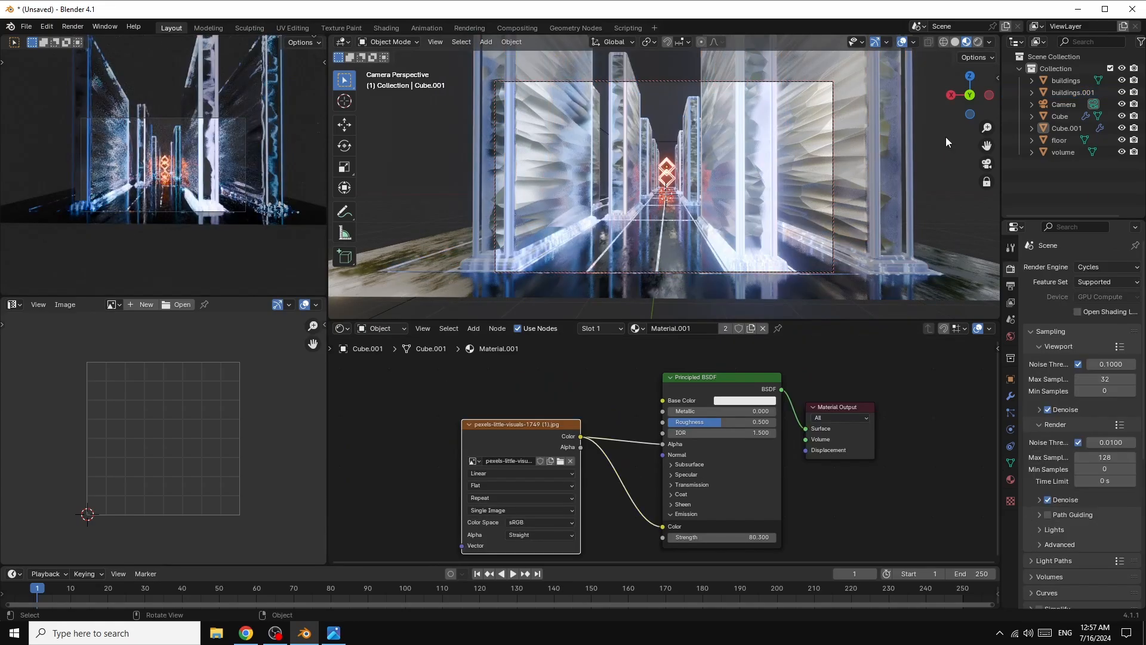
Scale the buildings and buildings.001 objects together along the X axis by about 1.395 to widen the street, and deselect them
click(1075, 79)
shift+click(1079, 90)
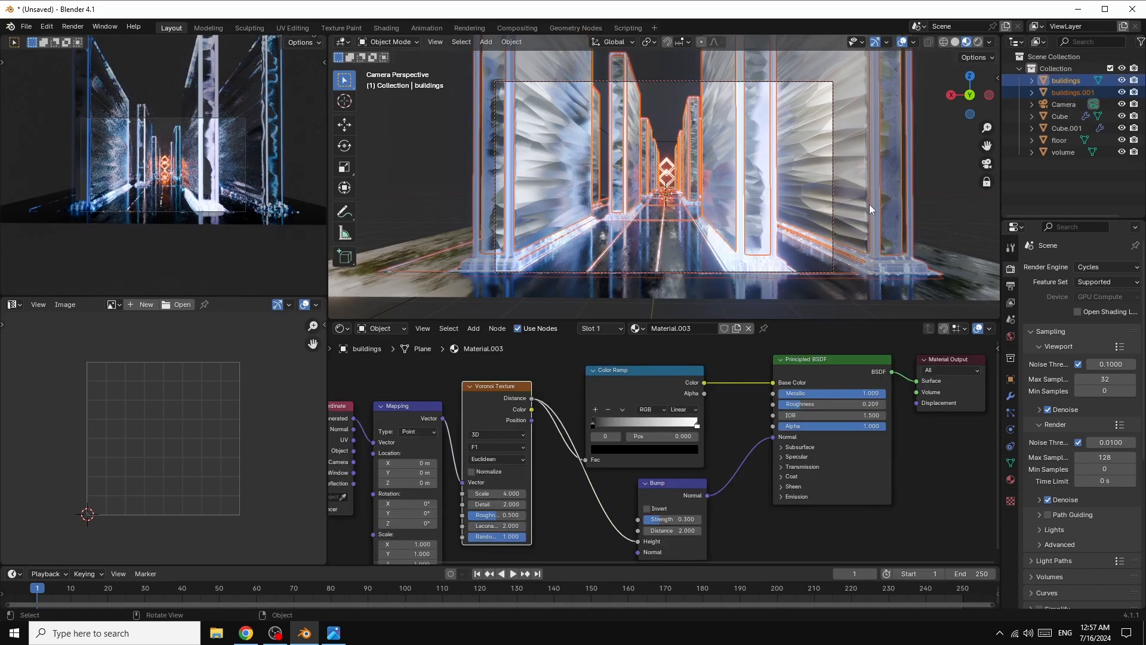
key(s)
key(x)
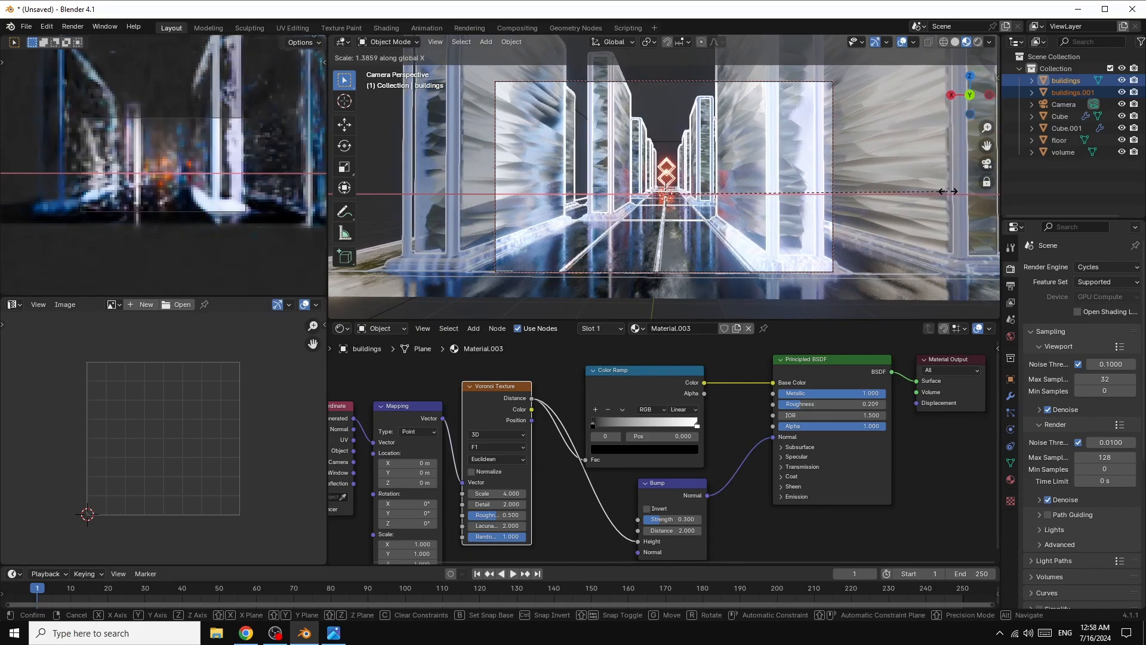
click(953, 193)
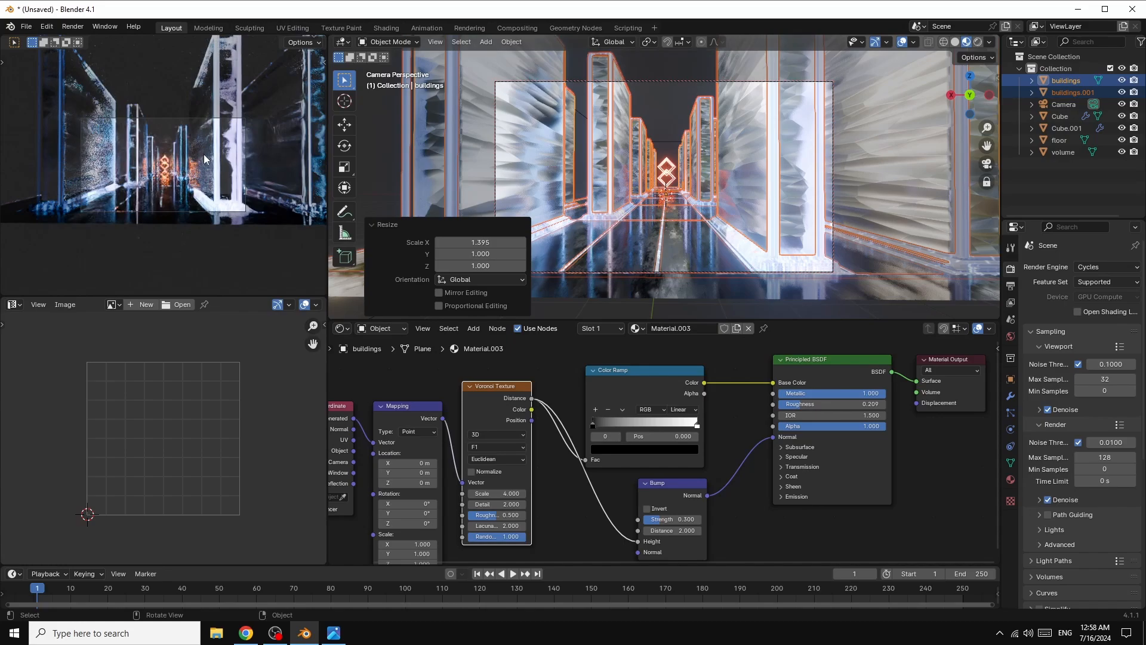
key(alt+a)
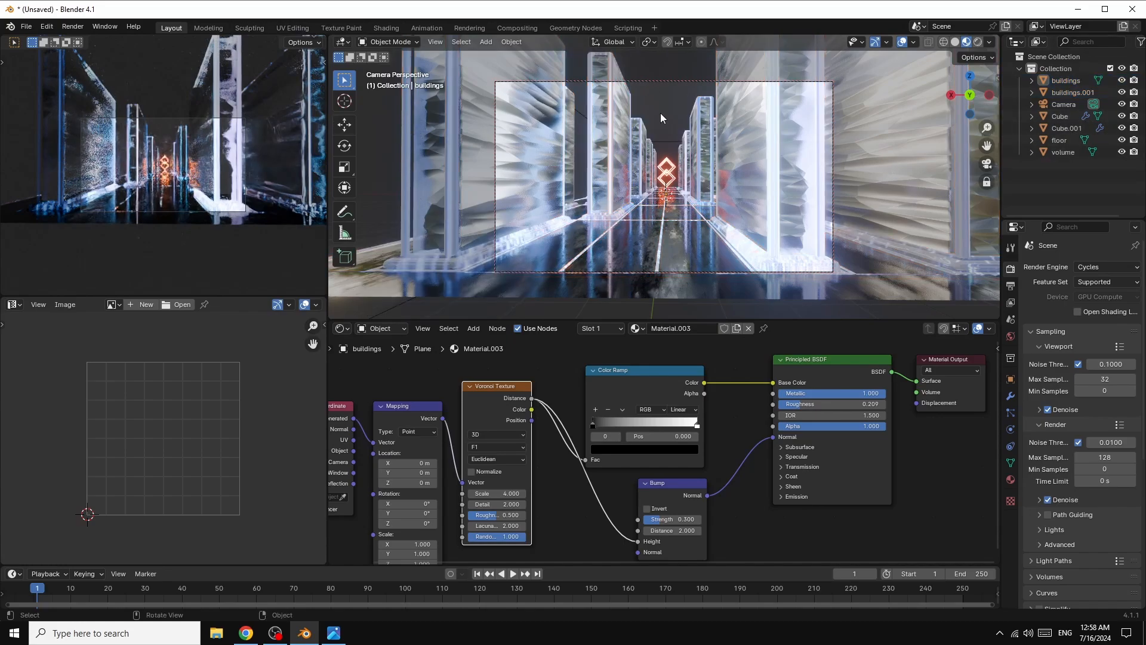
Scale up the two wireframe cubes, Cube and Cube.001, together
click(1061, 116)
ctrl+click(1062, 131)
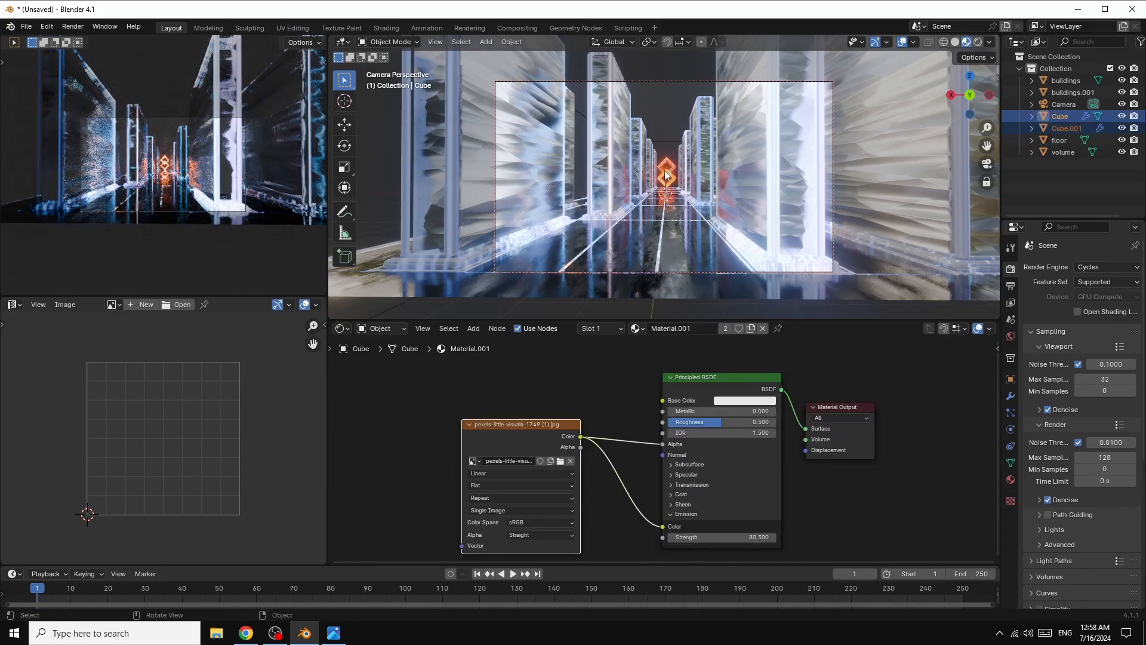
key(s)
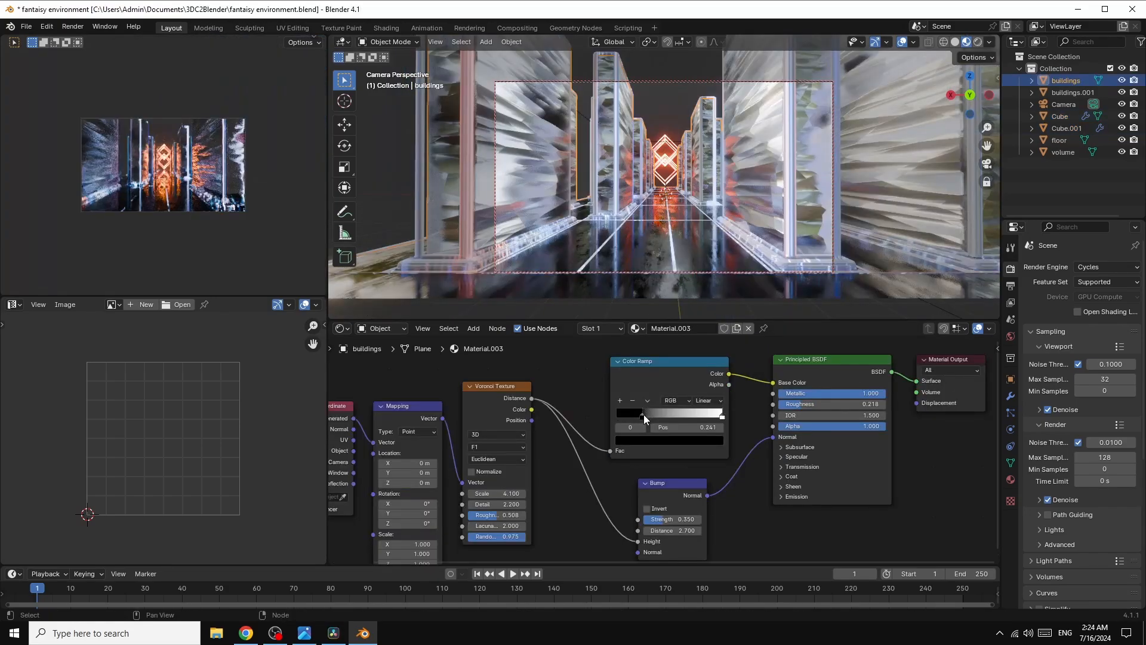
On the buildings material, try a Color Ramp black stop position of 0.6 and the Chebychev distance metric on the Voronoi Texture
drag(644, 415, 682, 407)
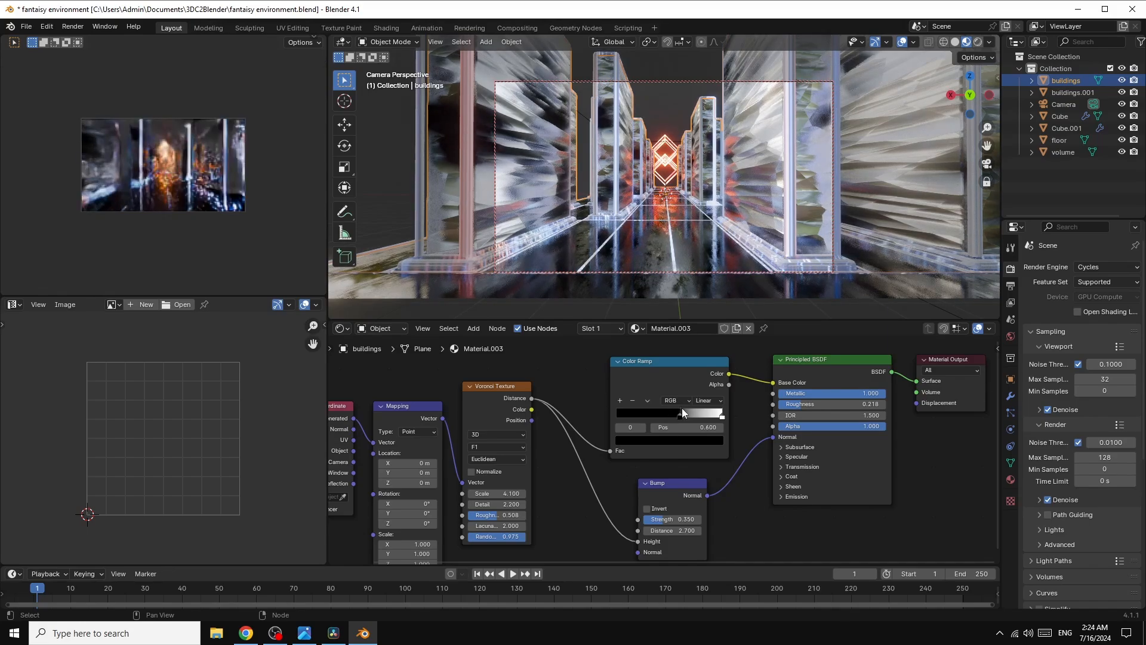
click(496, 459)
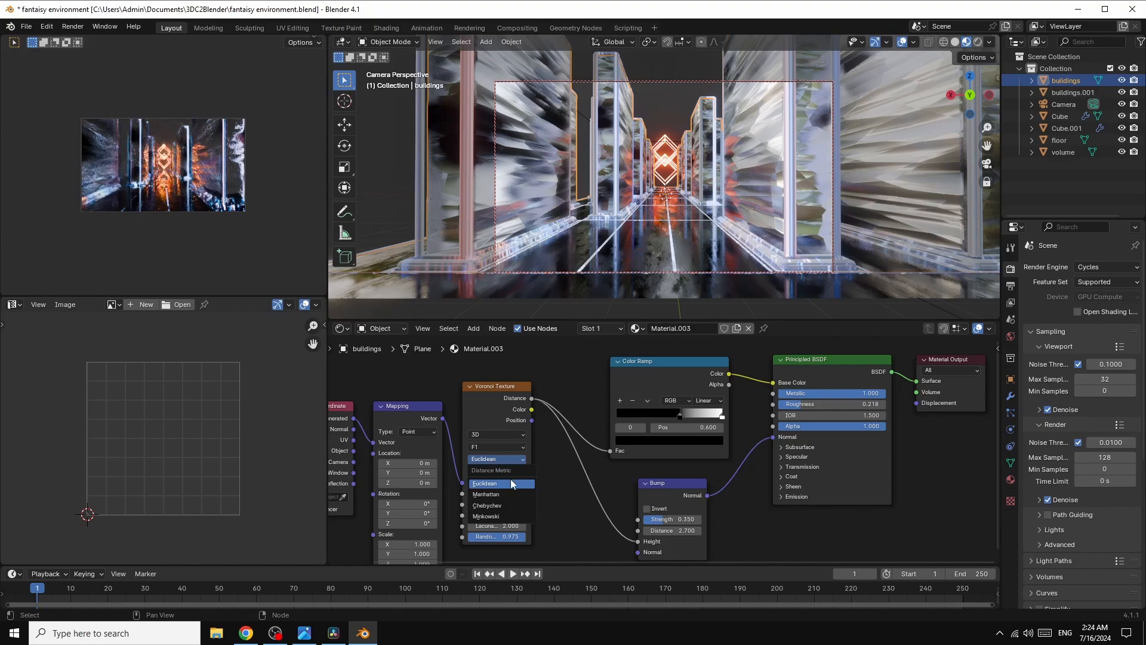
click(486, 506)
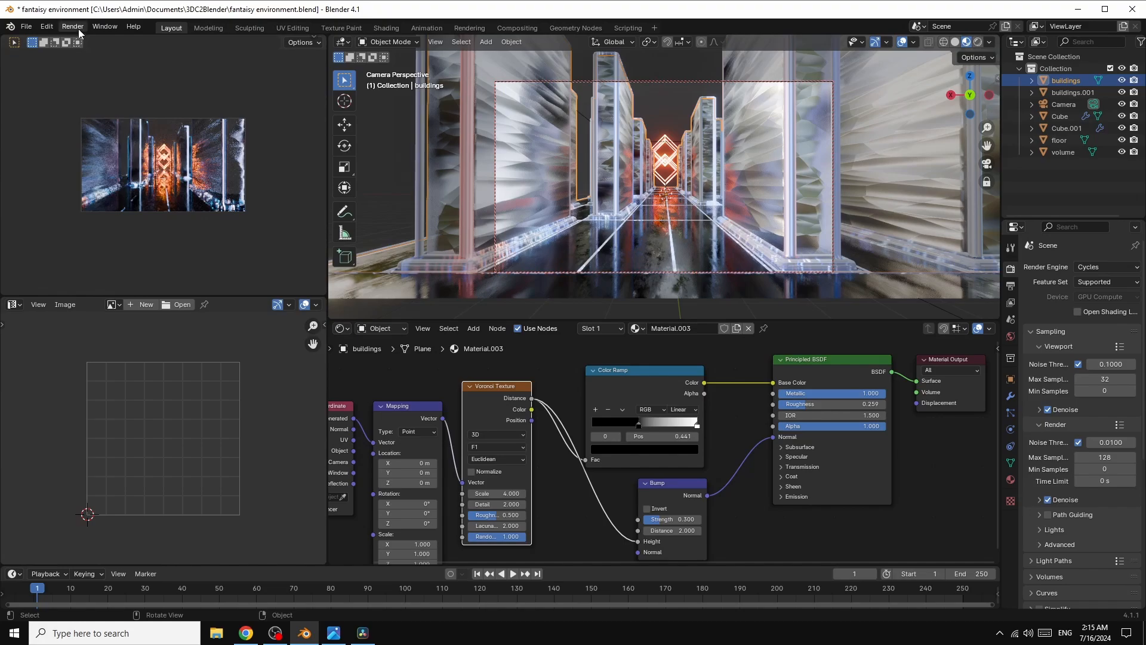
Render the current frame as a still image from the scene camera
click(73, 25)
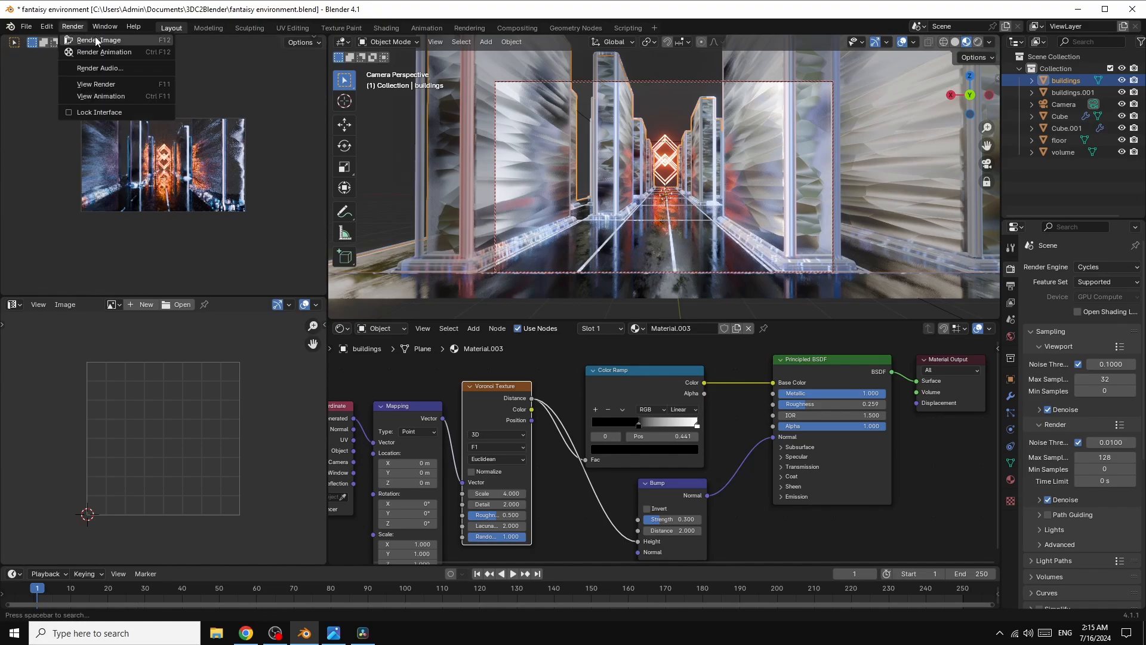
click(95, 40)
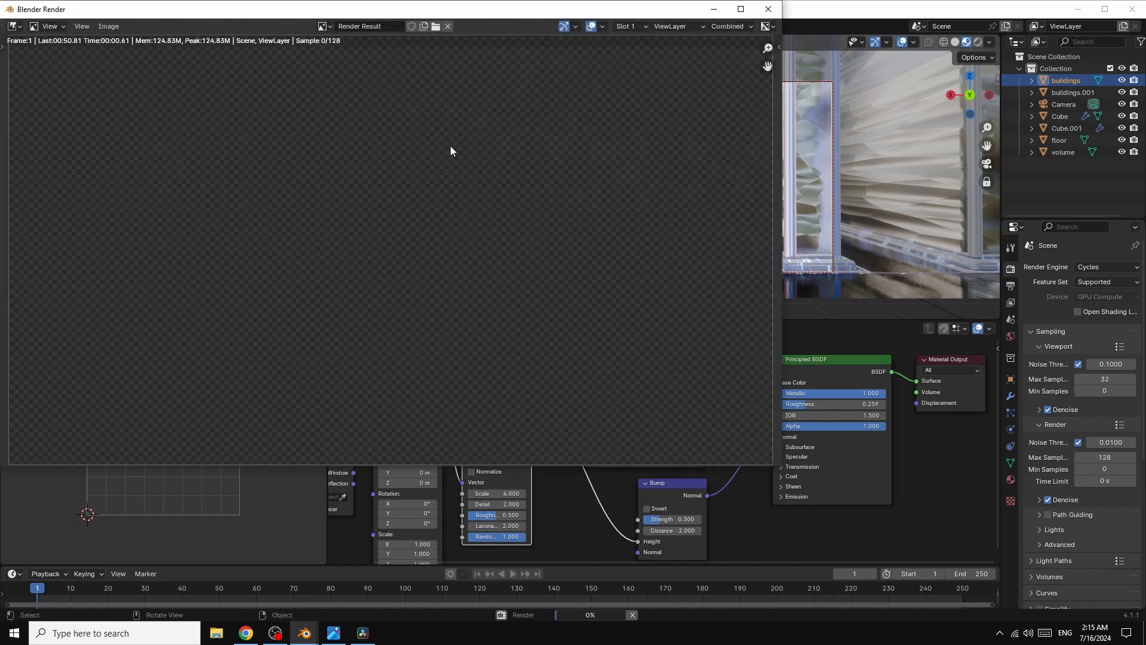